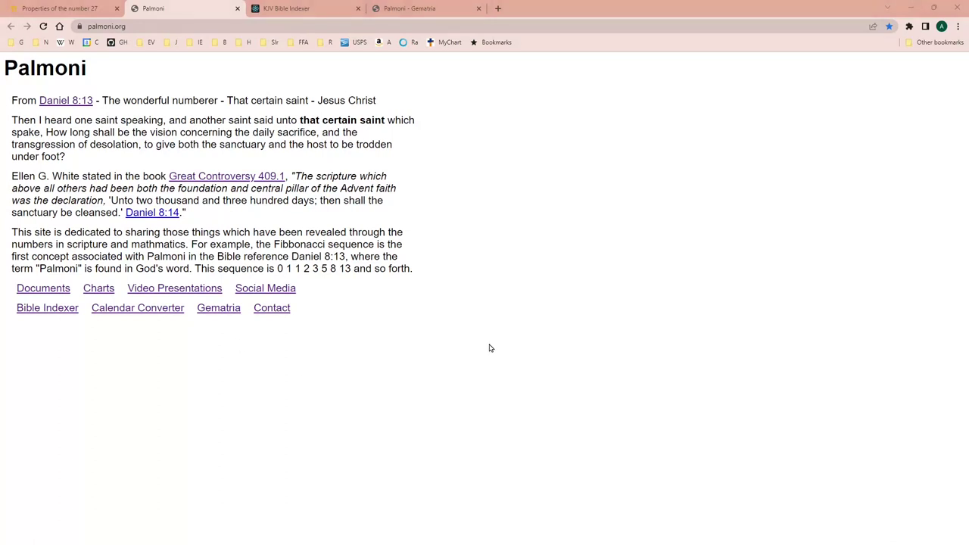
Zoom the Palmoni home page in to 150%
key(ctrl+plus)
key(ctrl+plus)
key(ctrl+plus)
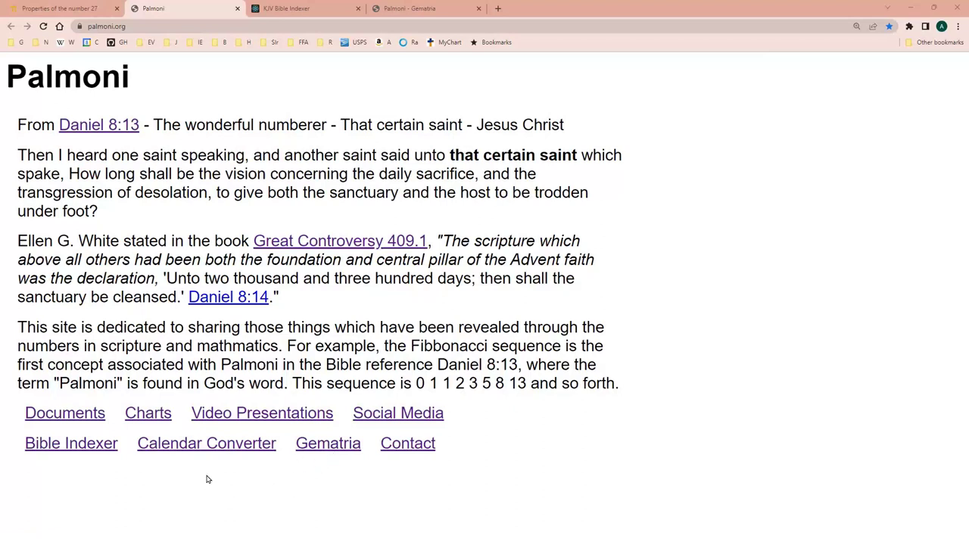
Open the Calendar Converter, jump to today, and change the Gregorian month to March (2 Nisan 6068)
click(202, 445)
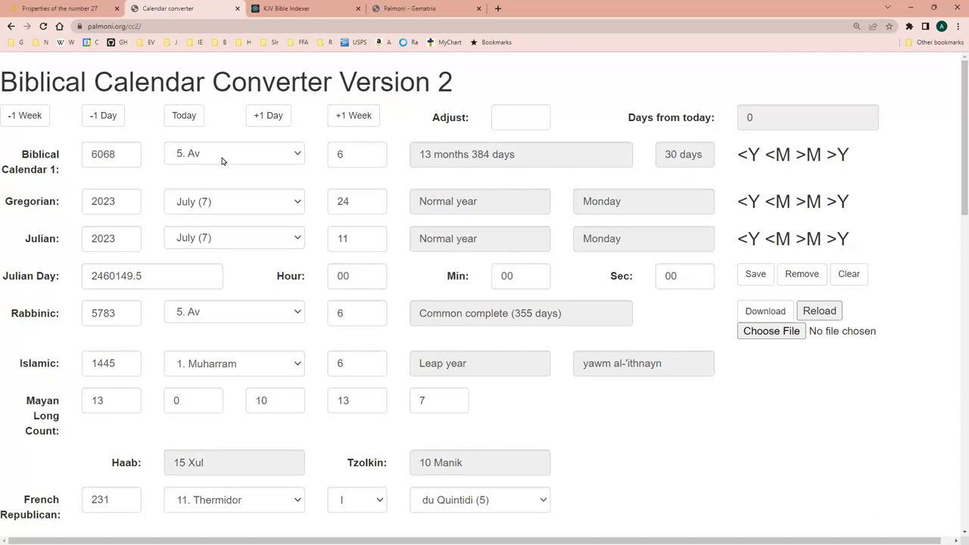
click(178, 115)
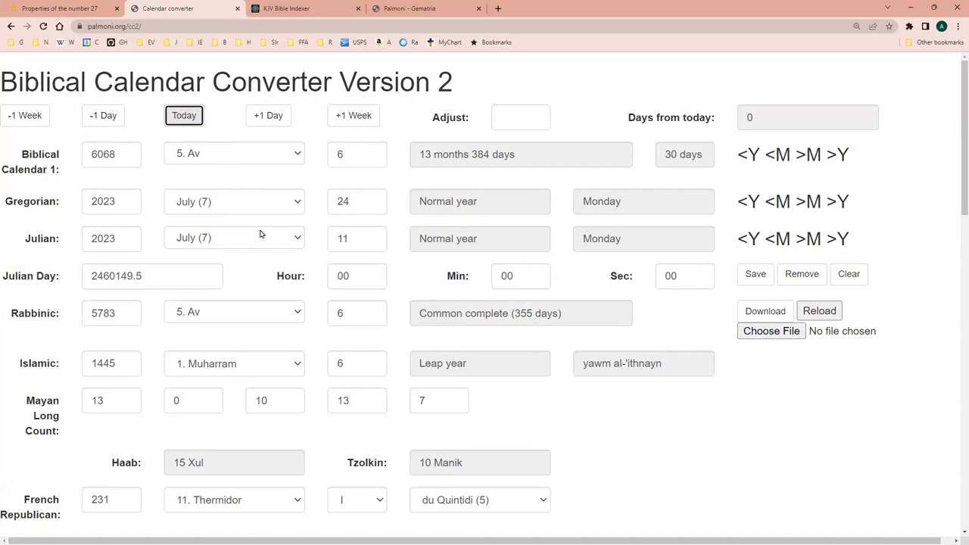
click(276, 206)
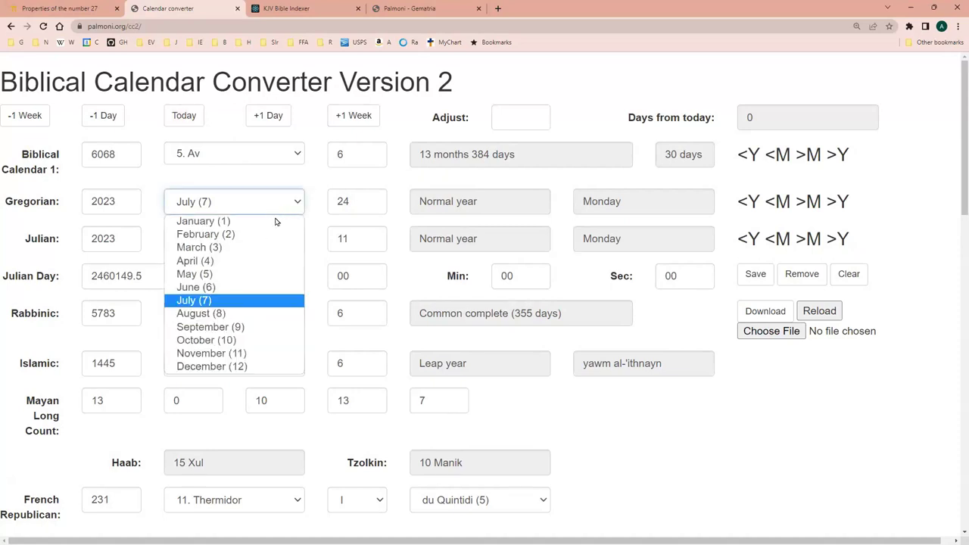
click(258, 249)
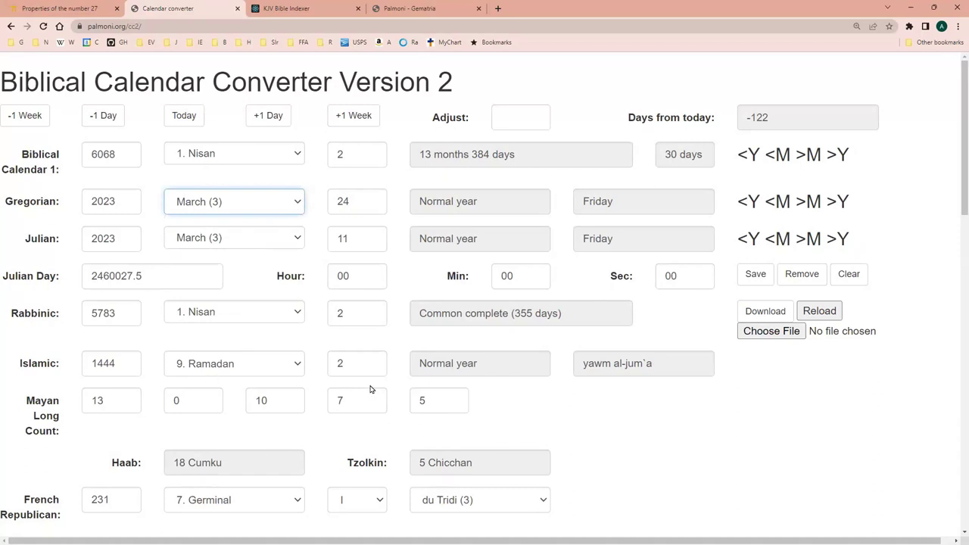
scroll(529, 397, down, 1)
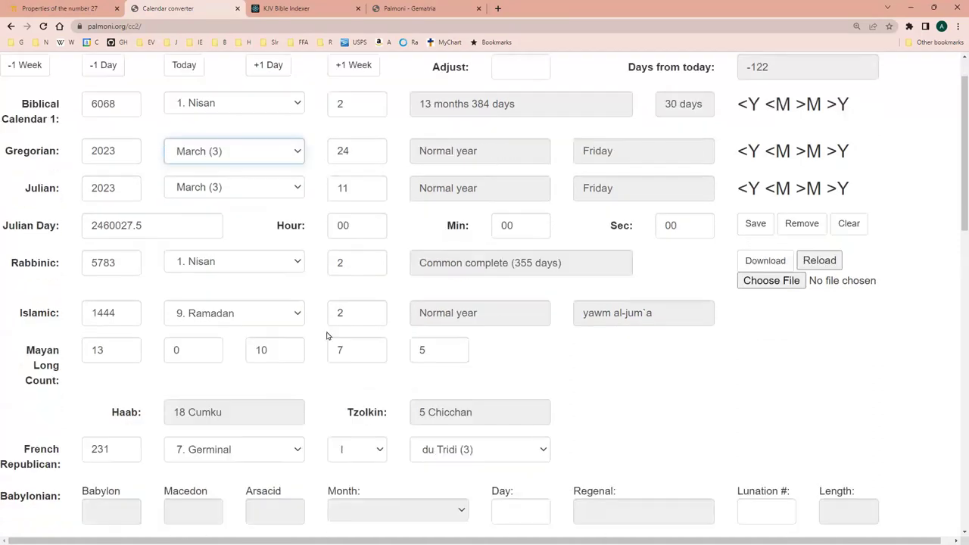
Save the March 24 date and the current date to the comparison table
click(752, 225)
click(754, 226)
scroll(538, 333, down, 2)
scroll(547, 324, down, 2)
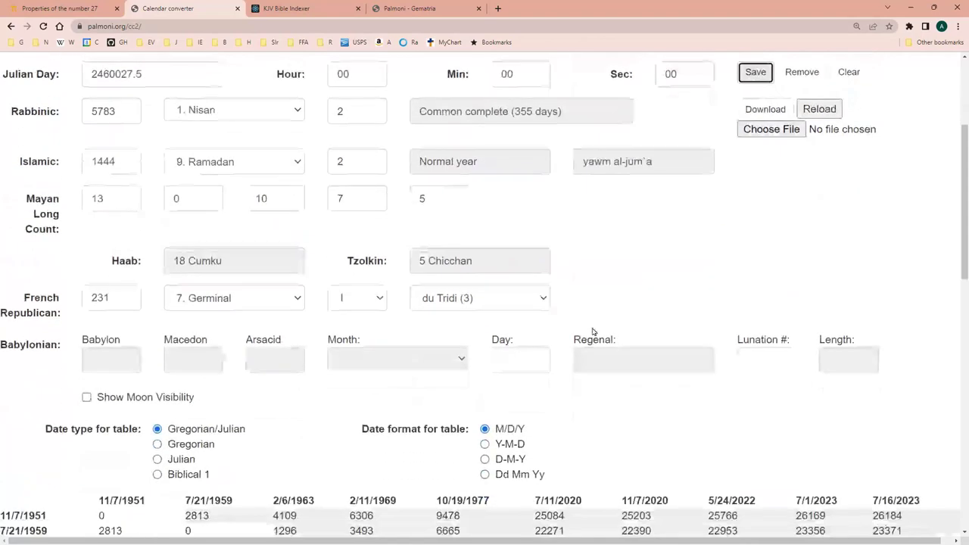
scroll(593, 278, up, 3)
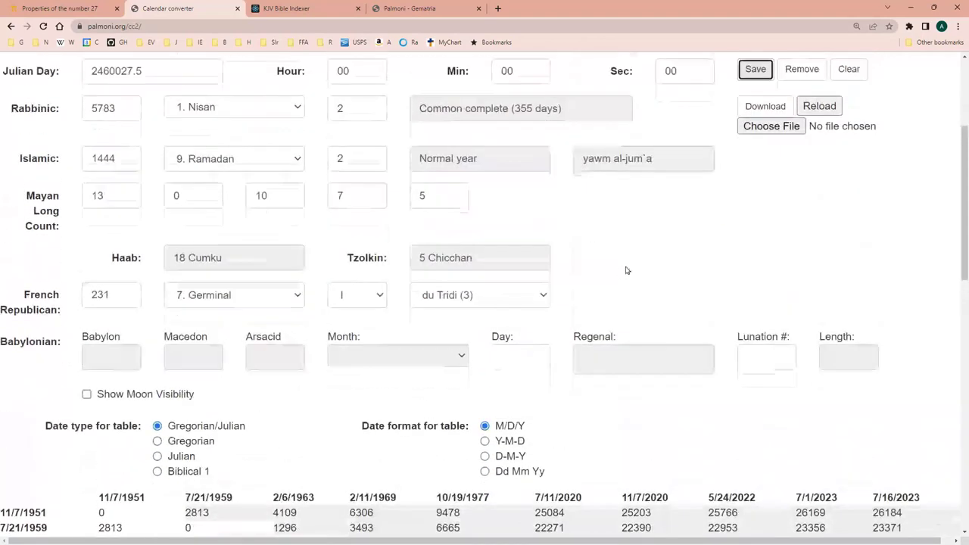
Clear all saved dates and save March 24, 2023 as the first table entry
click(850, 173)
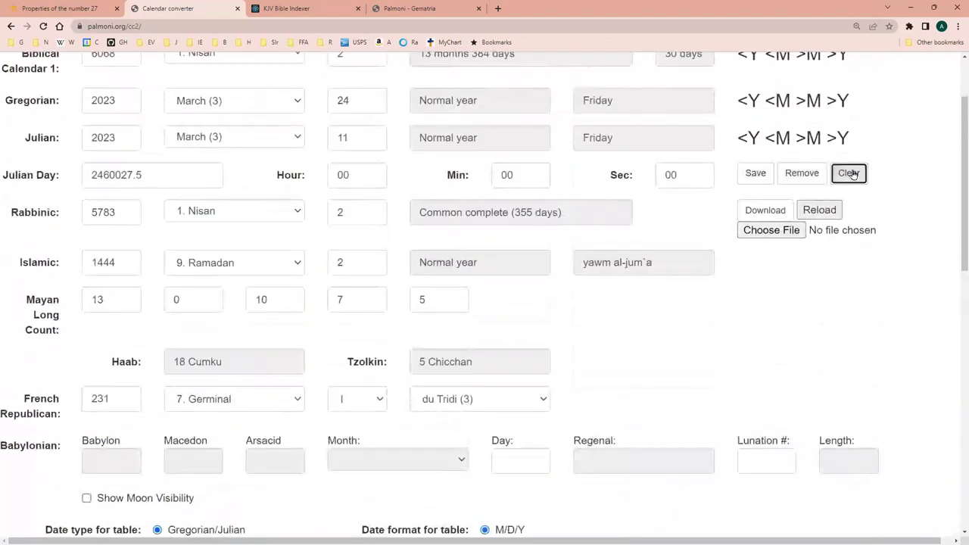
click(754, 173)
scroll(621, 378, down, 1)
scroll(606, 394, down, 5)
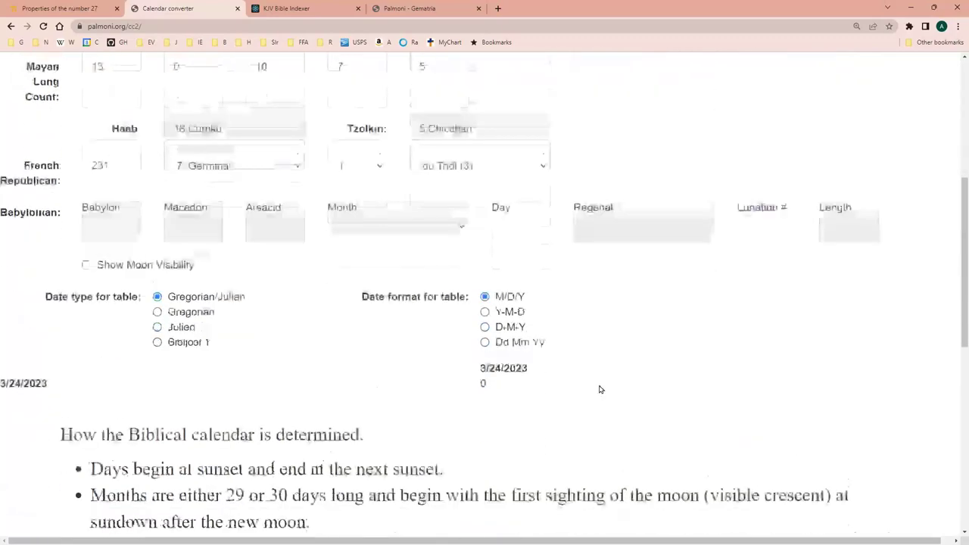
scroll(544, 333, up, 2)
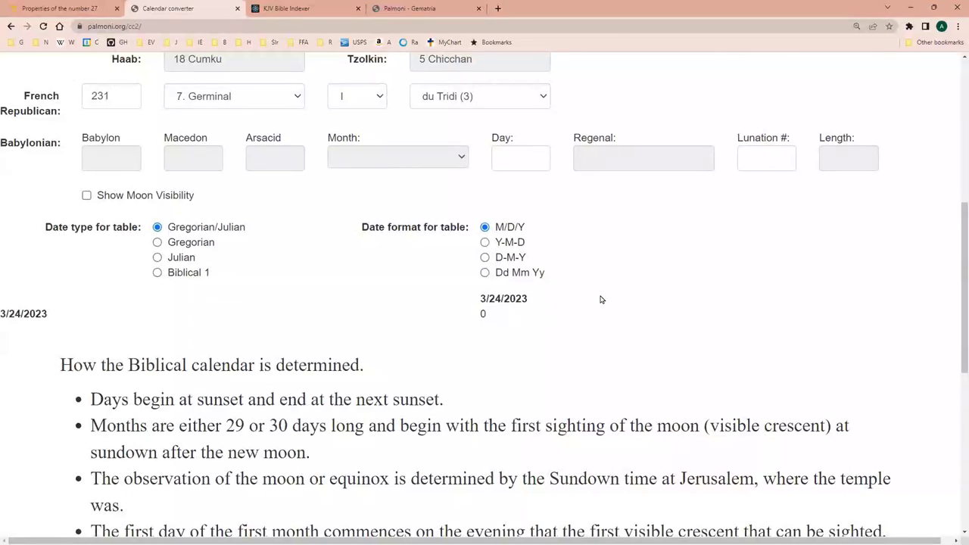
scroll(600, 301, up, 5)
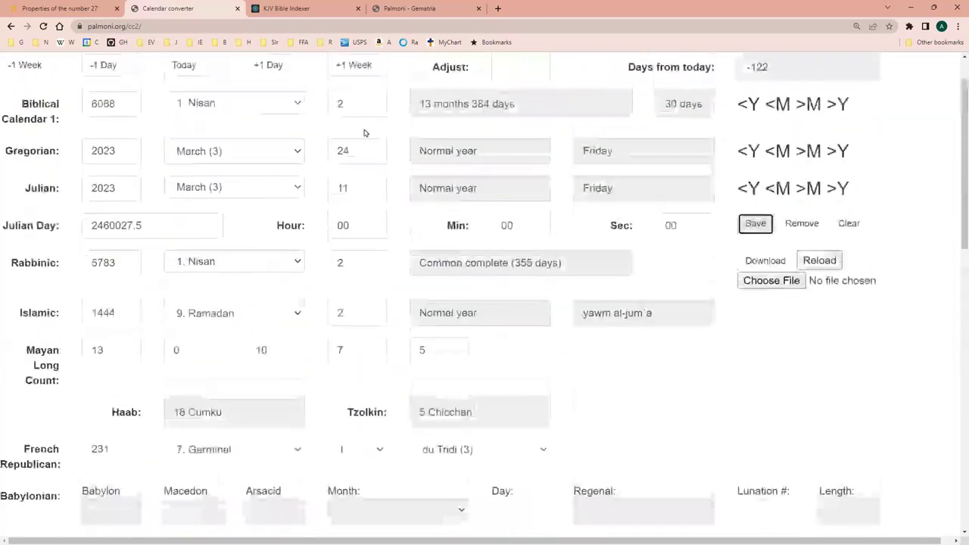
Return to today, July 24, 2023, and add it to the table, showing 122 days
click(184, 64)
click(756, 222)
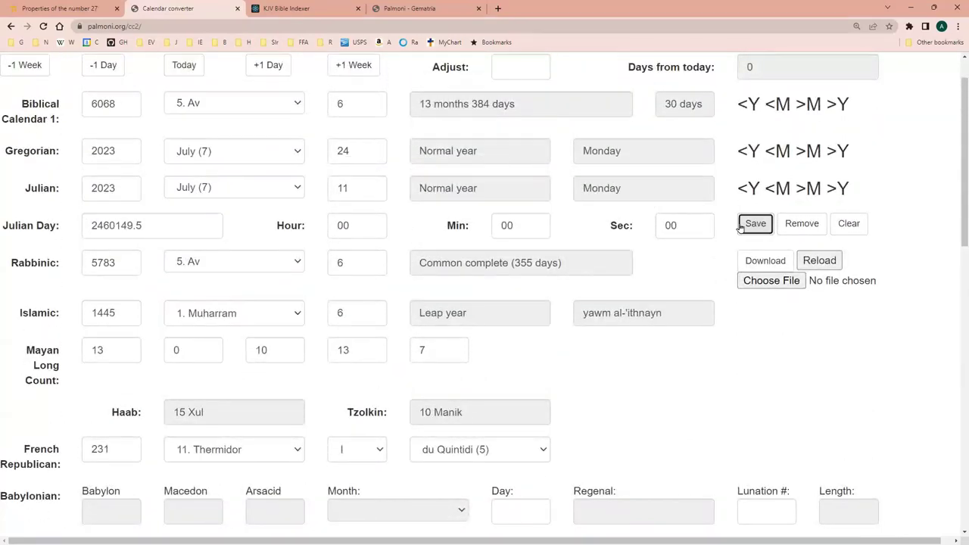
scroll(518, 350, down, 1)
scroll(519, 350, down, 3)
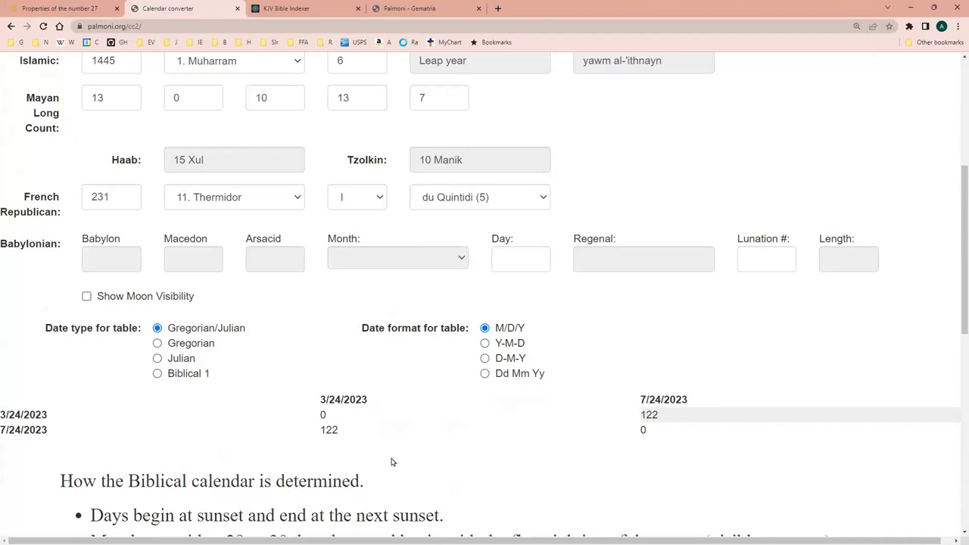
scroll(341, 473, up, 1)
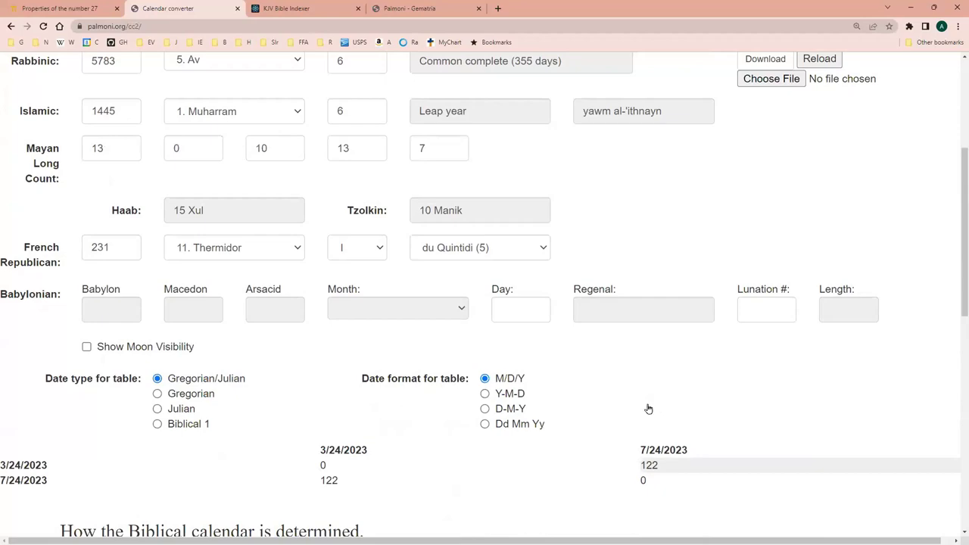
scroll(515, 432, up, 3)
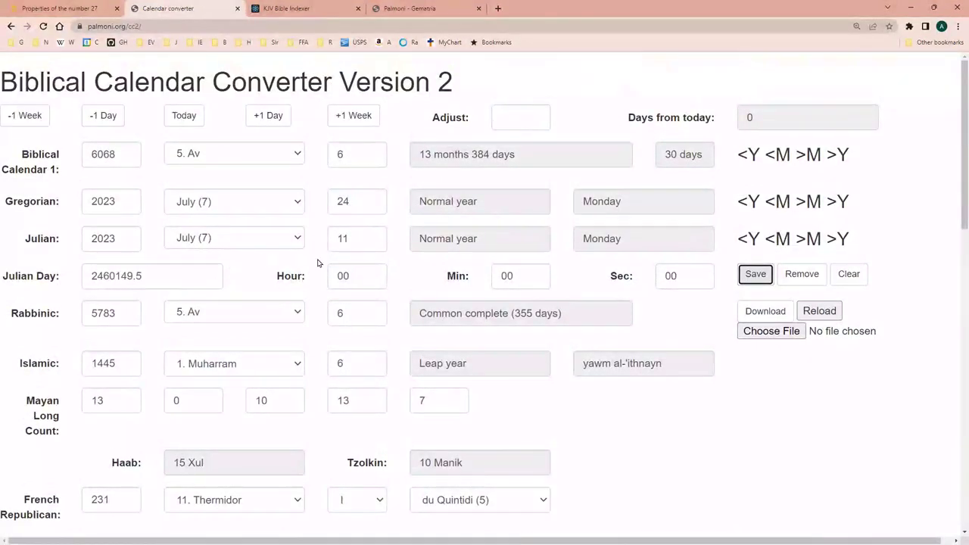
Load 3/24/2023 from the date table back into the converter, keeping Nisan as the Biblical month
scroll(642, 338, down, 2)
scroll(636, 378, down, 1)
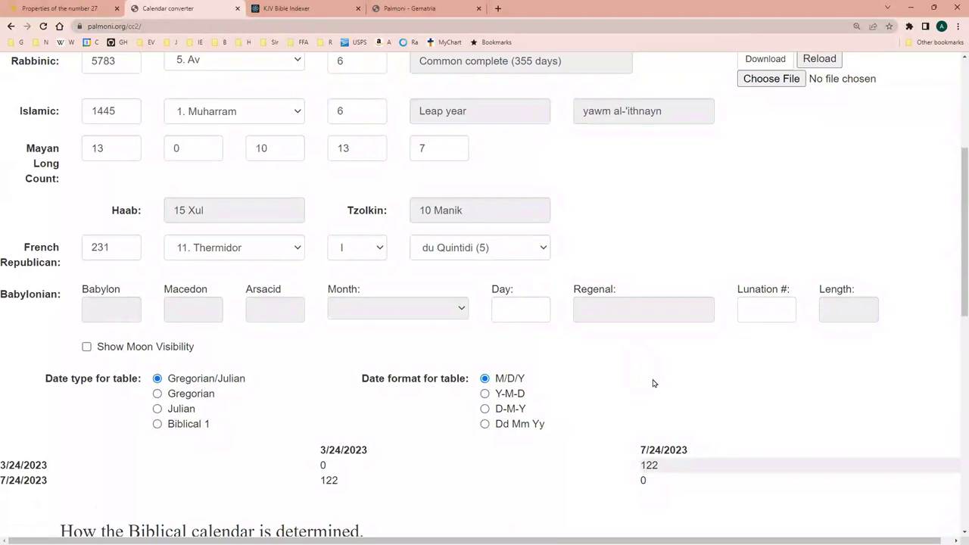
click(342, 449)
scroll(538, 409, up, 4)
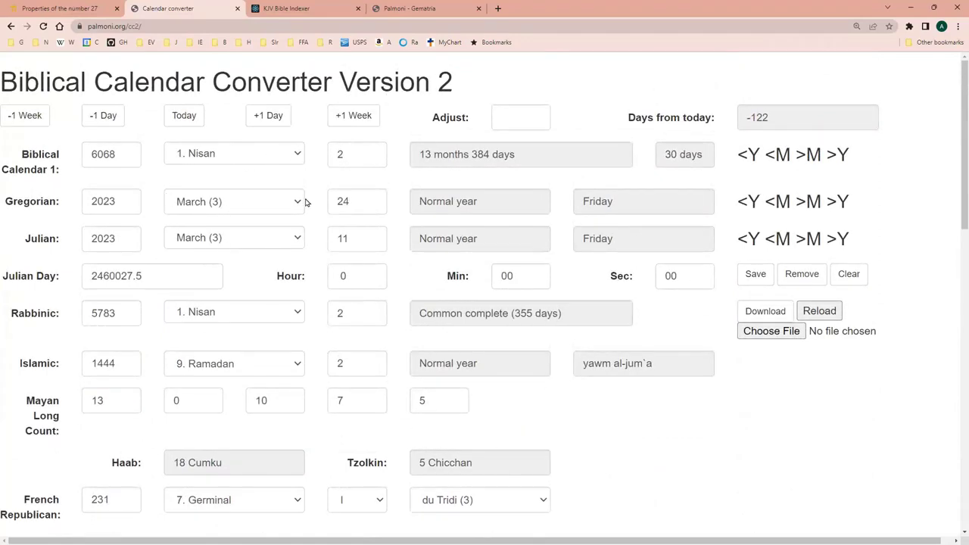
click(202, 153)
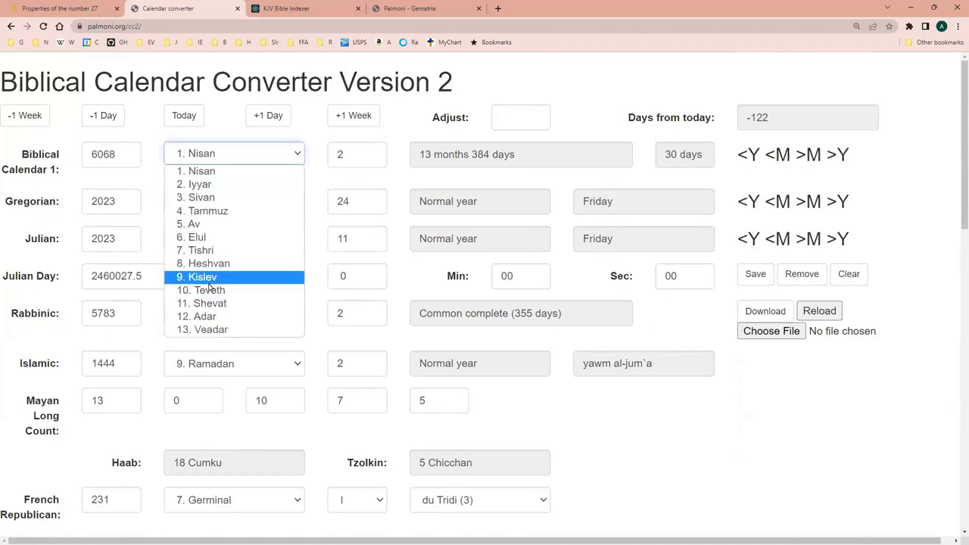
click(299, 134)
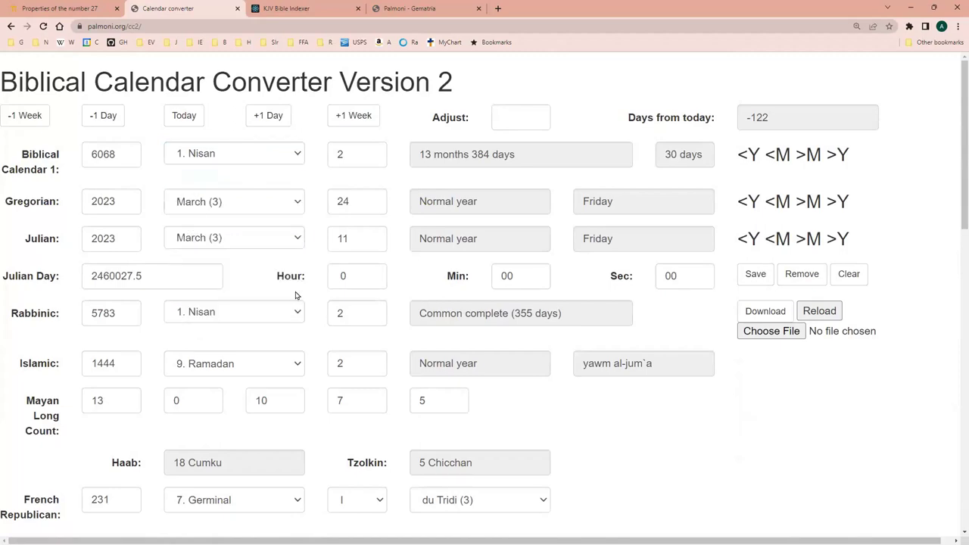
scroll(266, 352, down, 1)
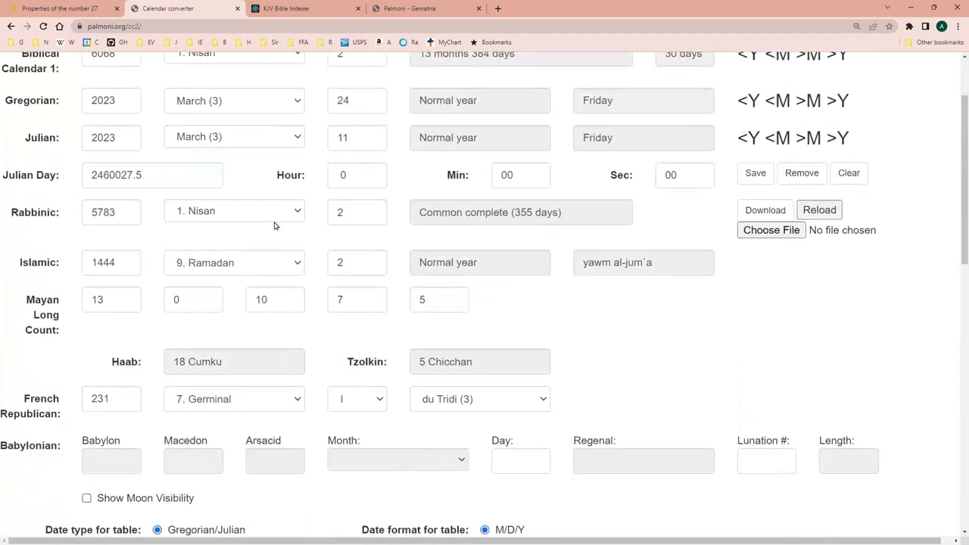
scroll(303, 159, up, 1)
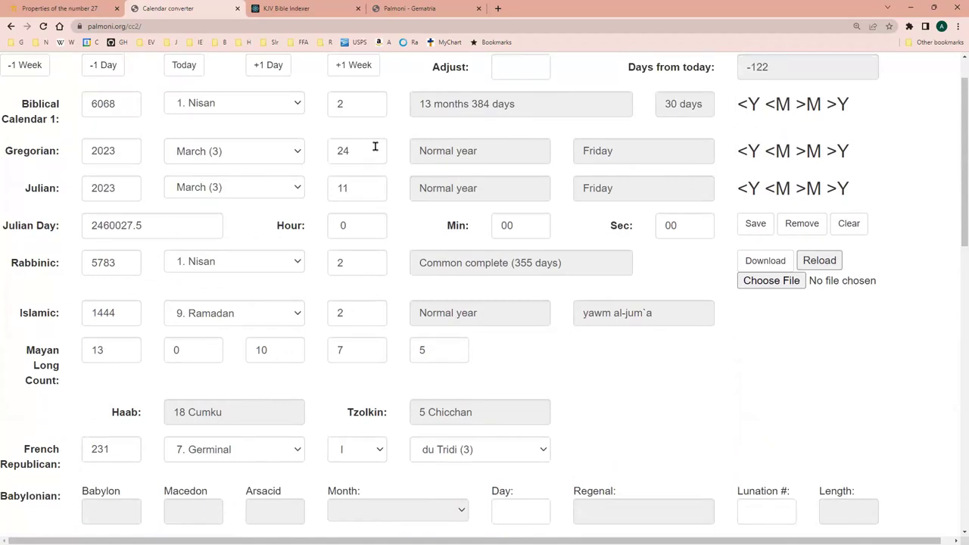
scroll(362, 151, up, 1)
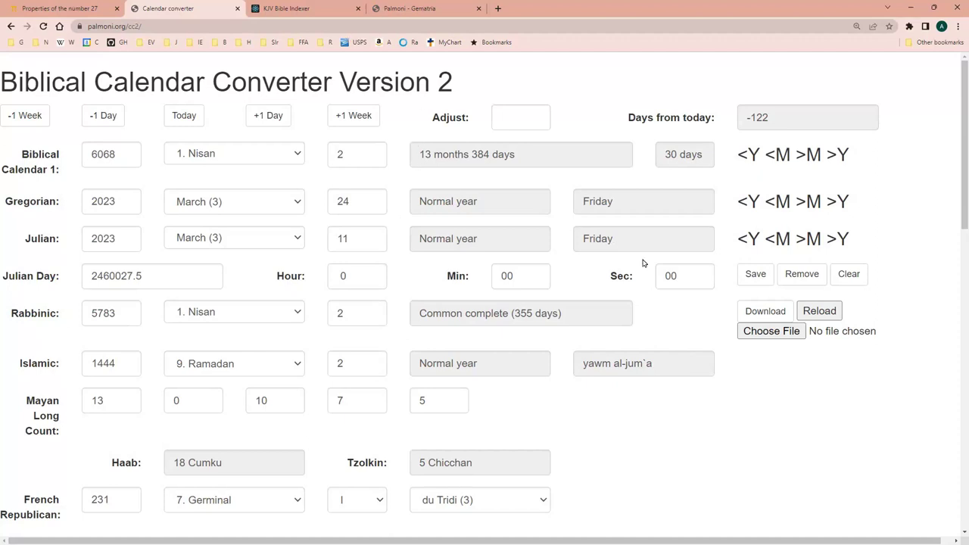
Load the '391 and 609 Converter Dates 2023 01 12 6 48.json' file
click(771, 332)
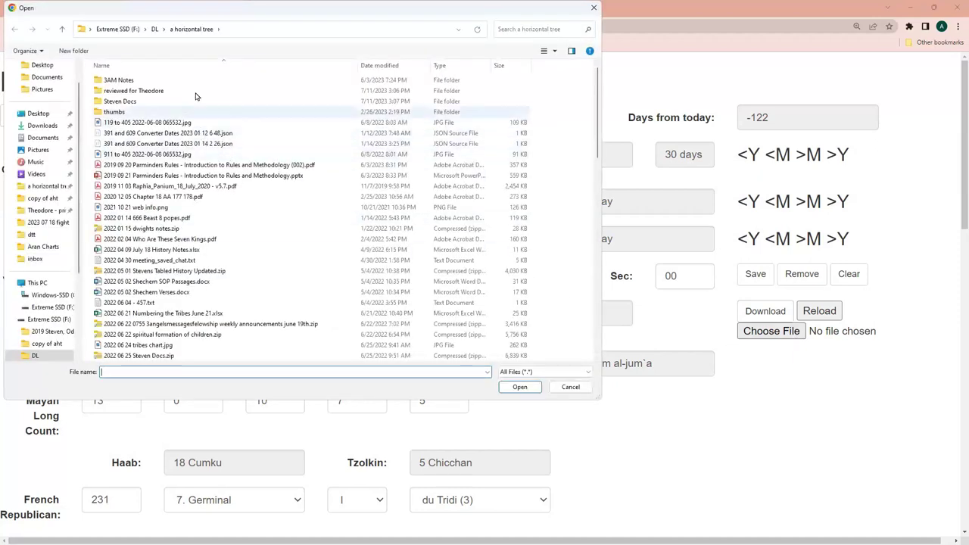
click(202, 133)
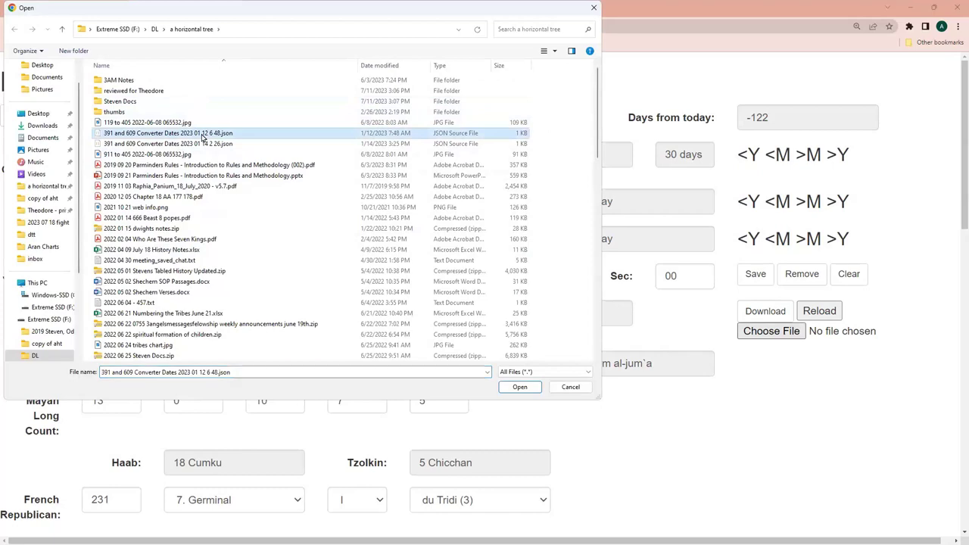
key(Return)
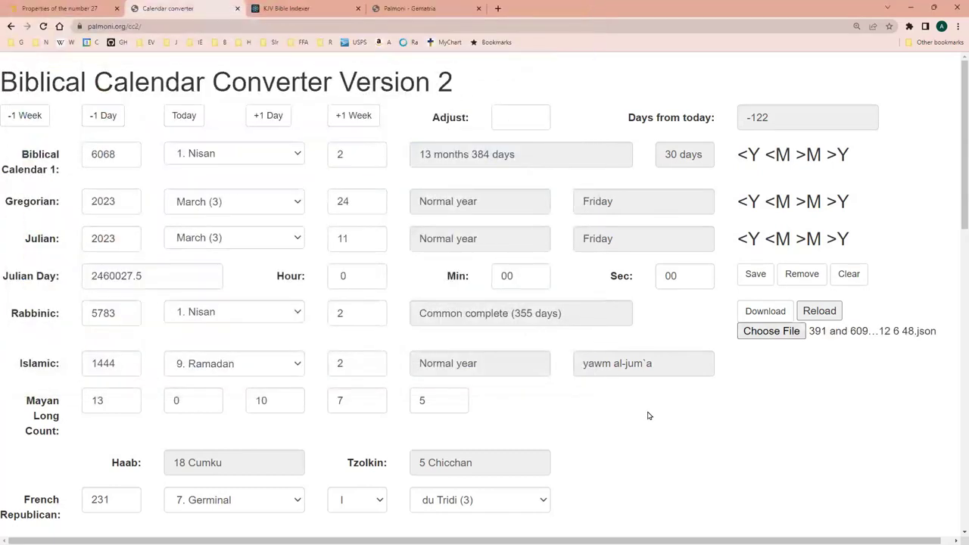
scroll(647, 416, down, 4)
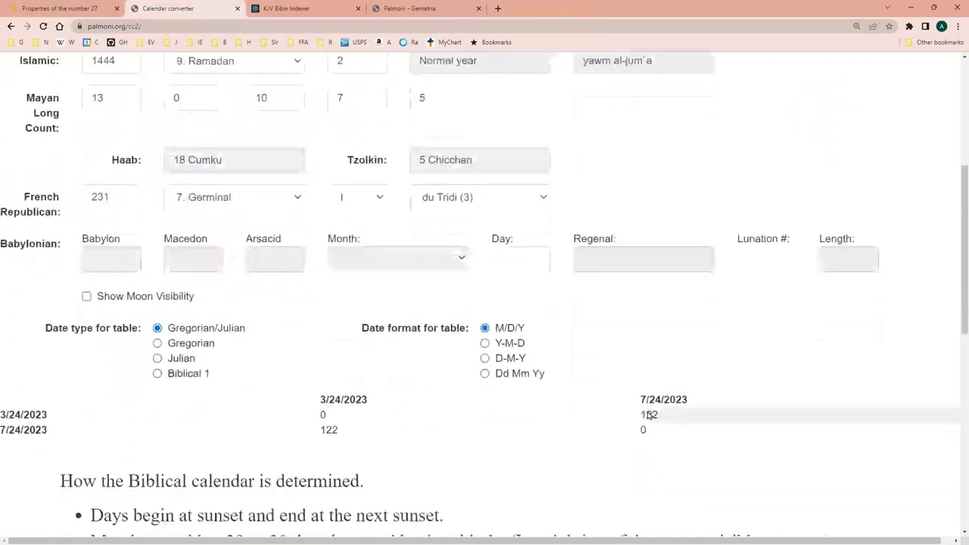
scroll(722, 271, up, 2)
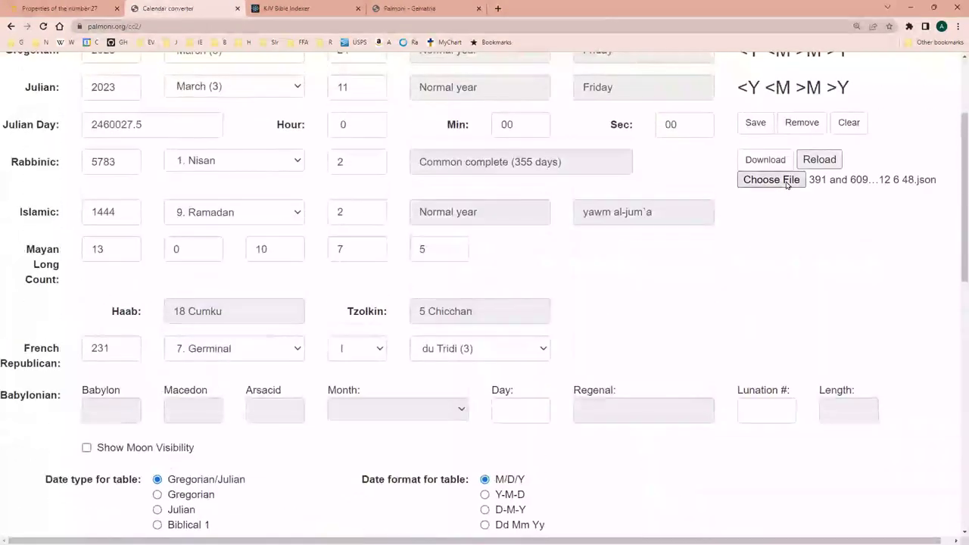
Load the 391 and 609 Converter Dates file from the 'a horizontal tree' folder instead
click(787, 185)
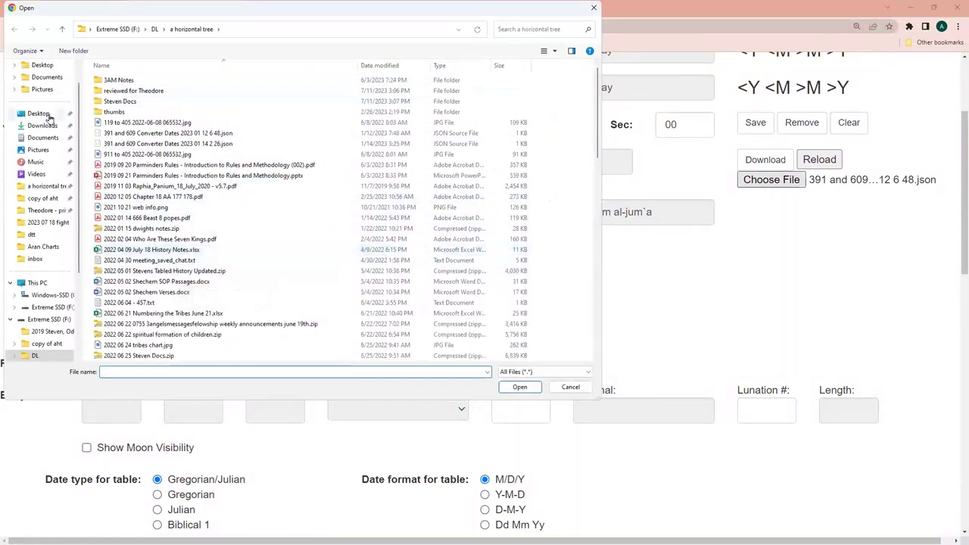
click(45, 186)
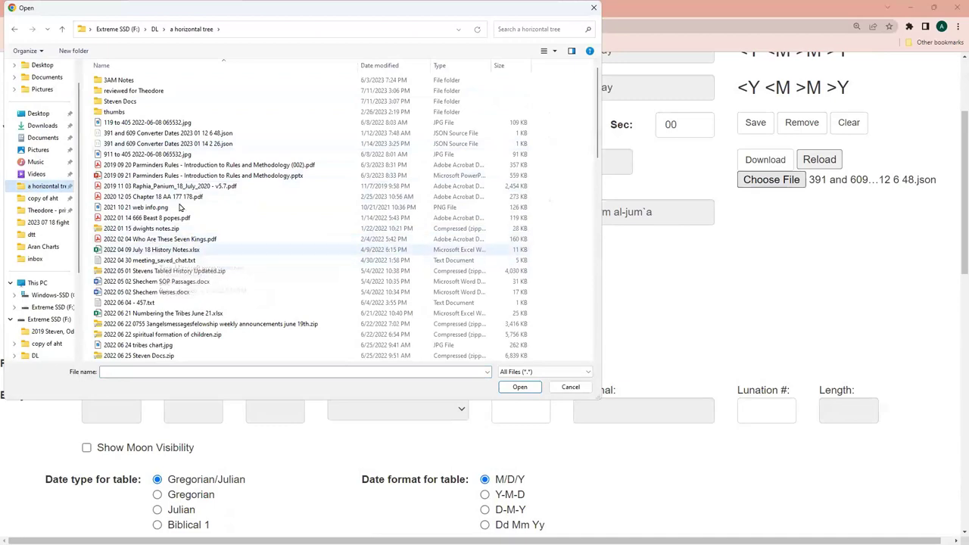
click(190, 144)
key(Return)
scroll(666, 367, down, 2)
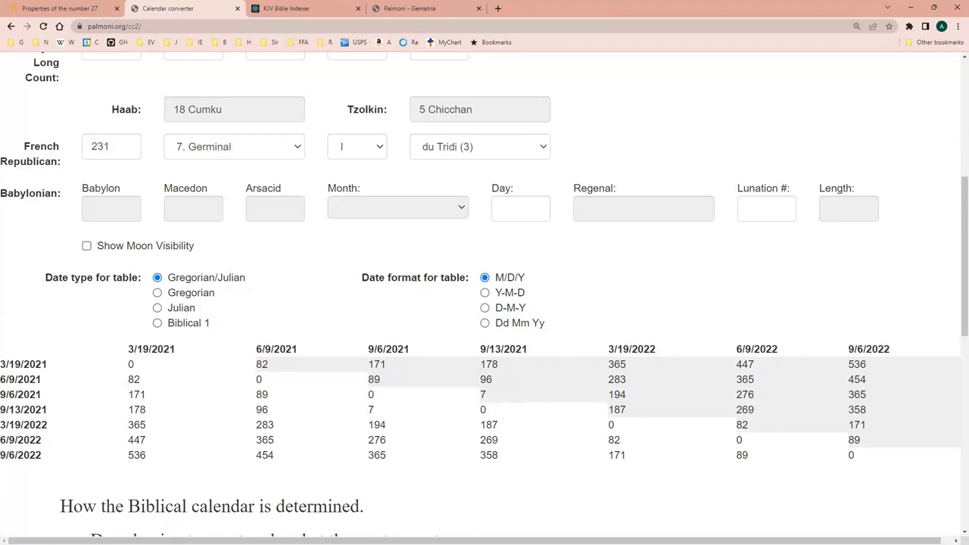
scroll(627, 329, up, 1)
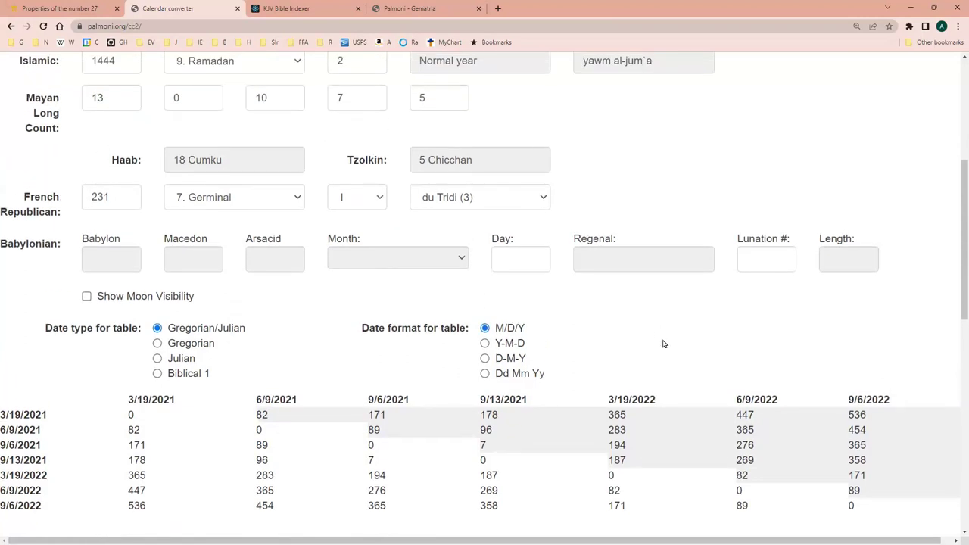
scroll(704, 379, up, 1)
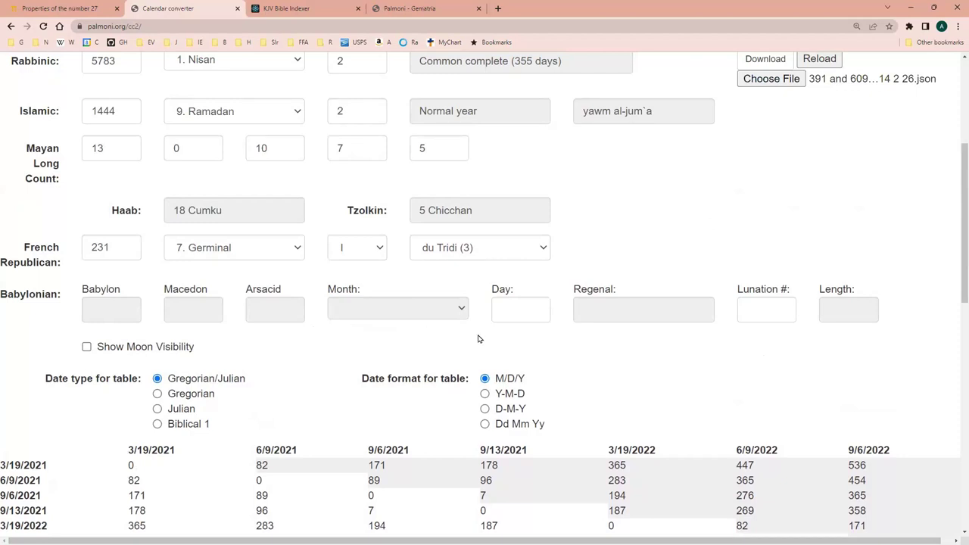
click(748, 312)
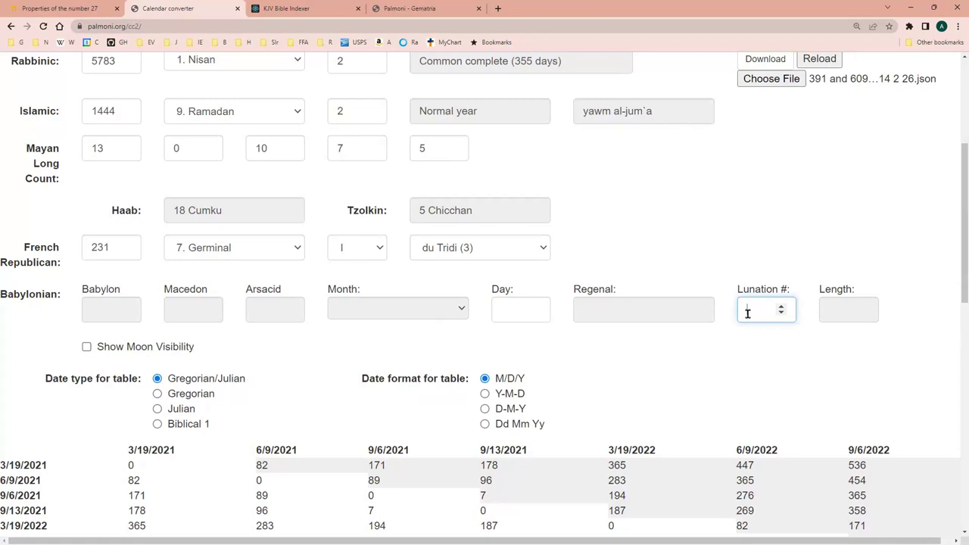
Enter Babylonian lunation 1500 and review its Gregorian date of April 28, -625
text(1500)
scroll(532, 210, up, 3)
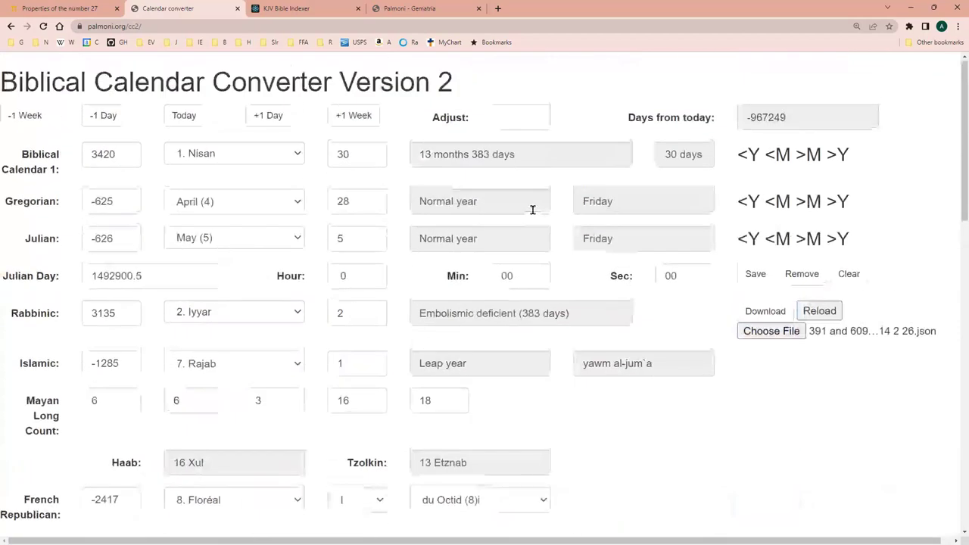
scroll(532, 210, down, 2)
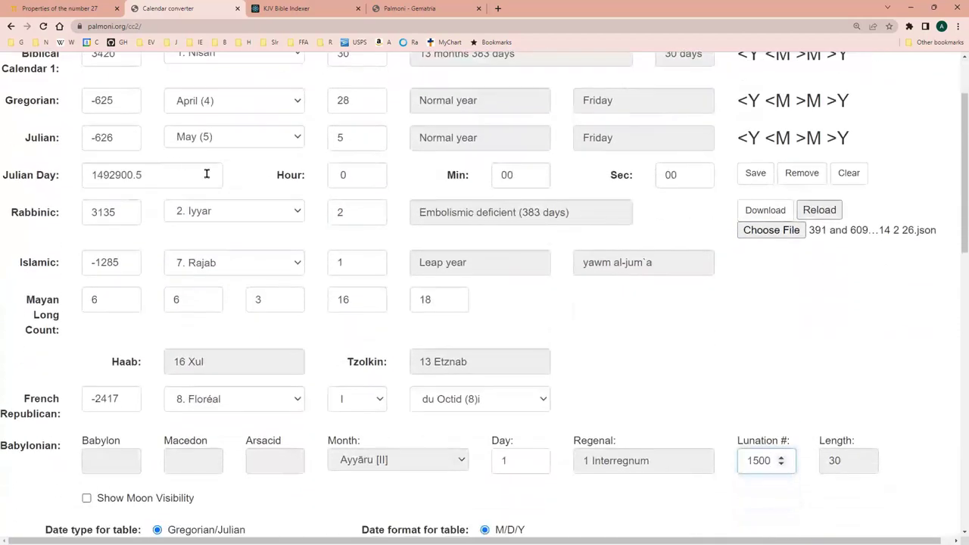
scroll(605, 363, down, 1)
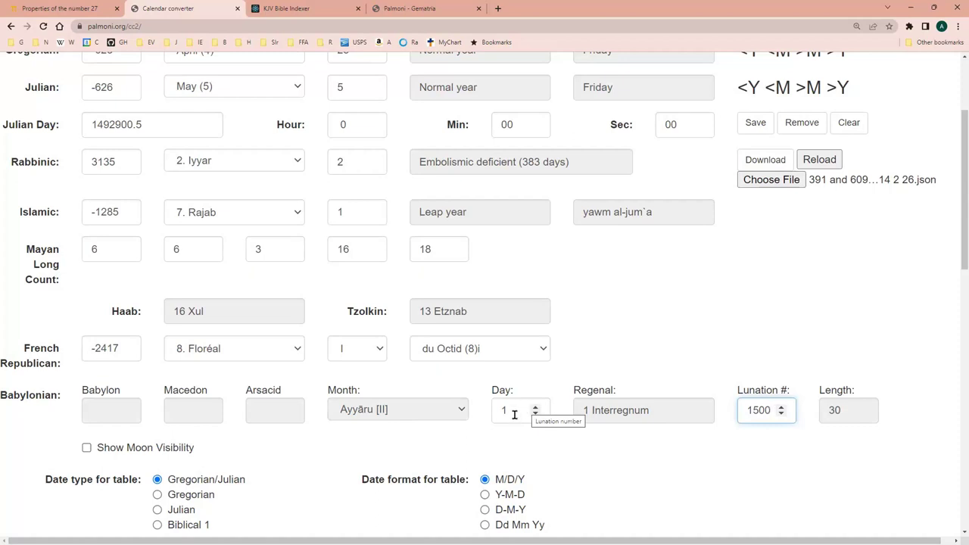
Change the Babylonian day to 15, giving Gregorian May 12, -625 and 3420 Iyyar 14
double_click(513, 412)
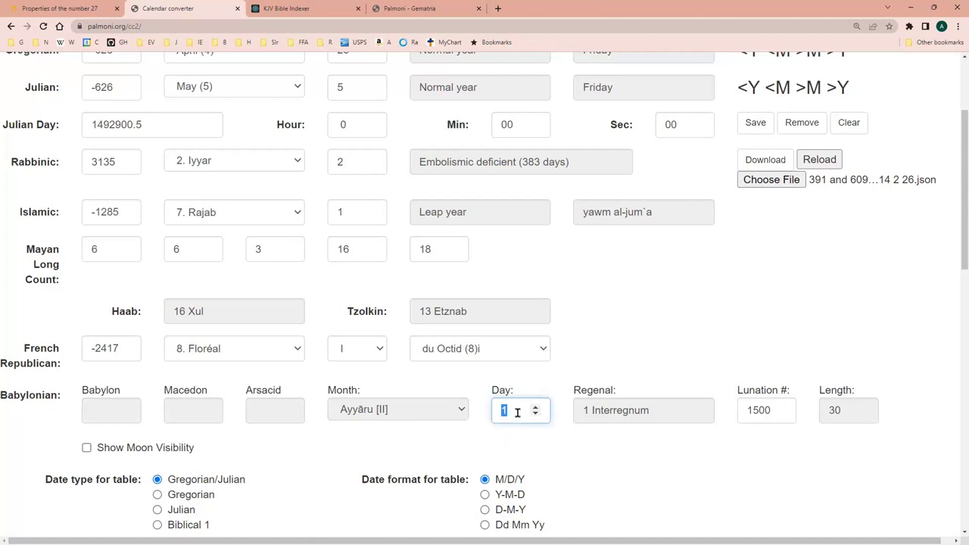
text(15)
click(666, 287)
scroll(315, 221, up, 2)
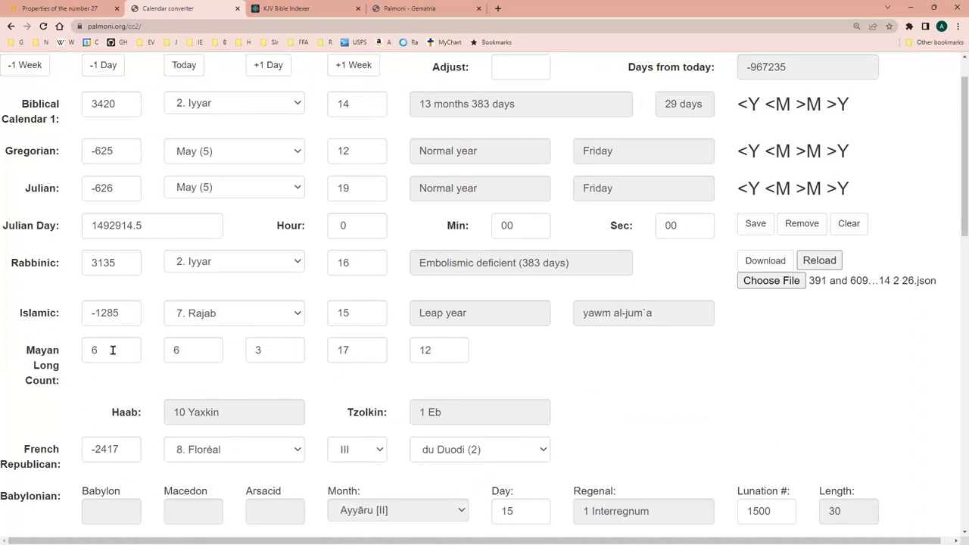
Enter Mayan Long Count 13.0.0.0.0, converting to Gregorian December 21, 2012
drag(97, 351, 69, 353)
text(13)
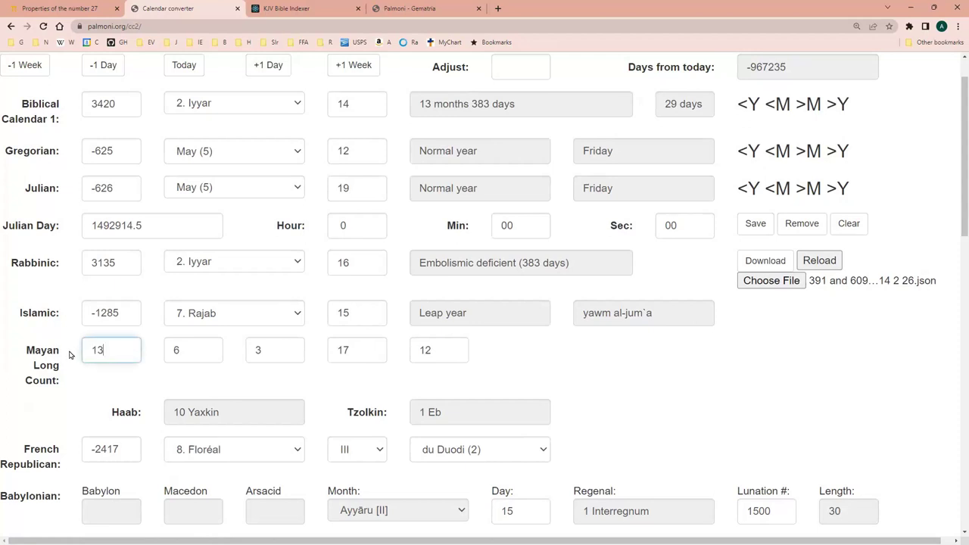
double_click(184, 357)
text(0)
double_click(252, 345)
text(0)
double_click(340, 349)
text(0)
double_click(422, 352)
text(0)
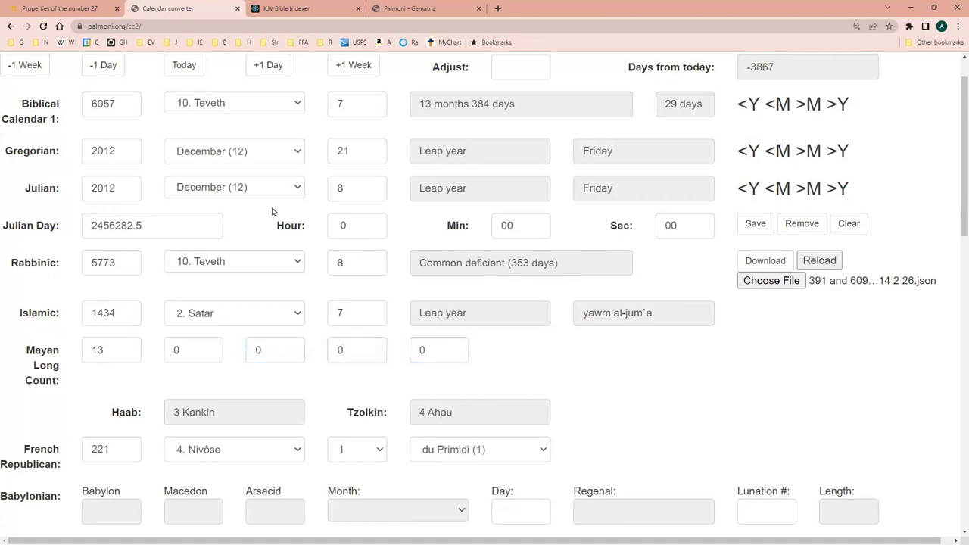
scroll(234, 189, up, 1)
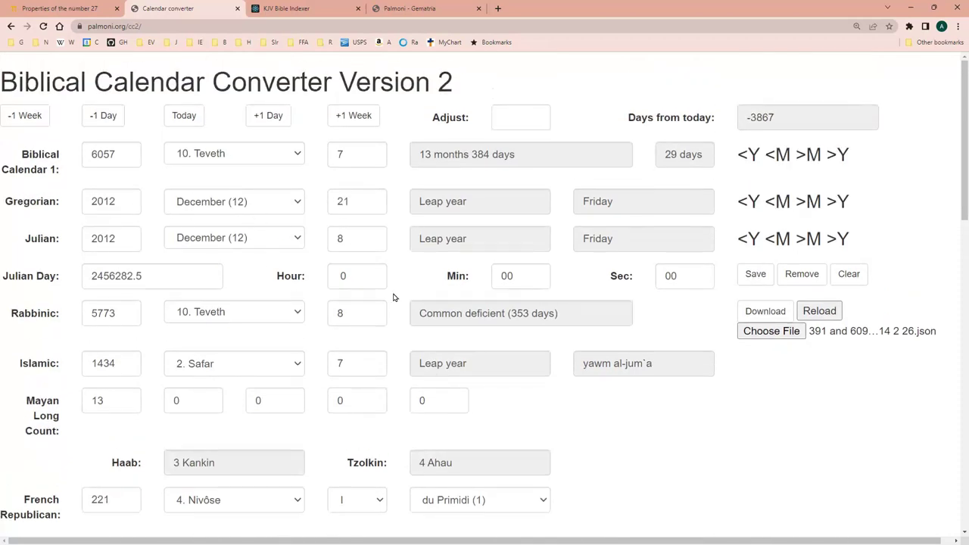
scroll(395, 297, down, 3)
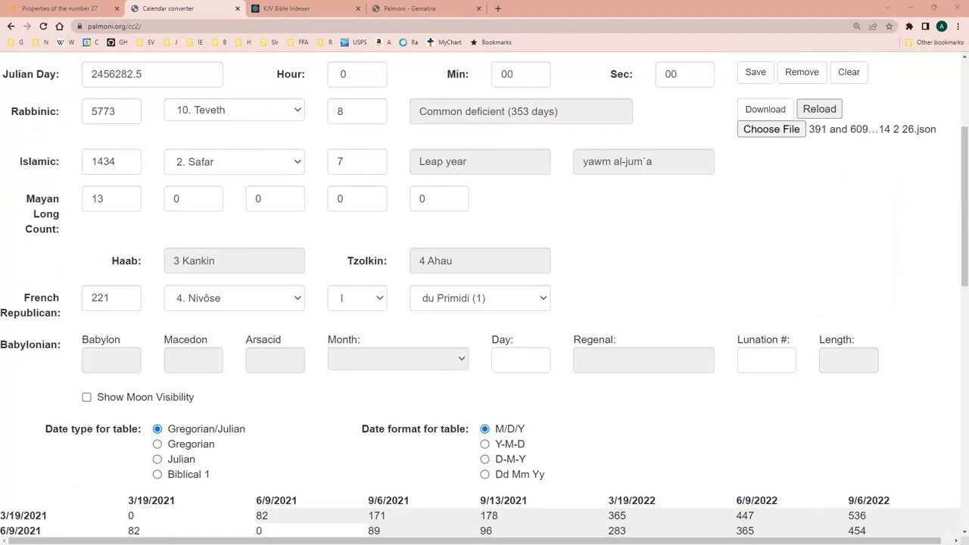
Switch to the Gematria tab, go back to the home page, and zoom out
click(405, 9)
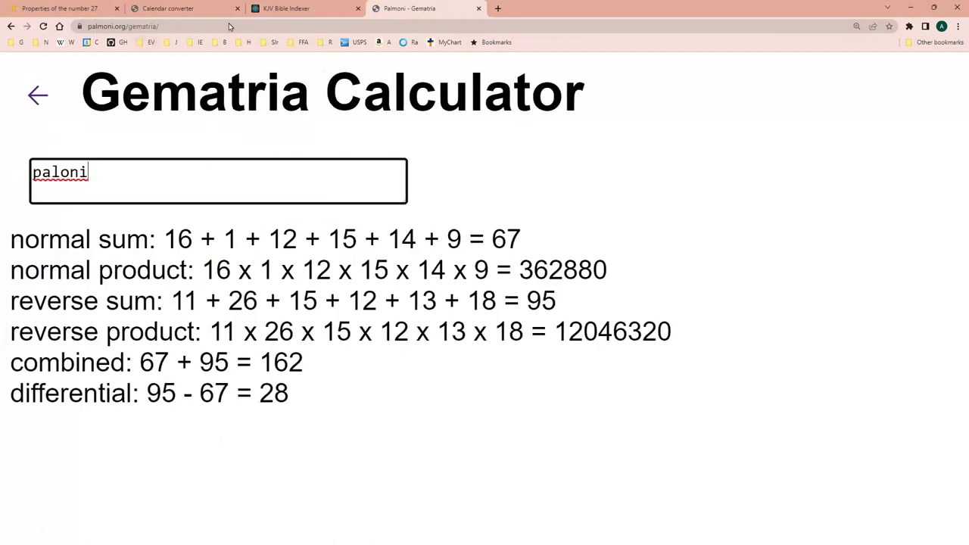
click(31, 95)
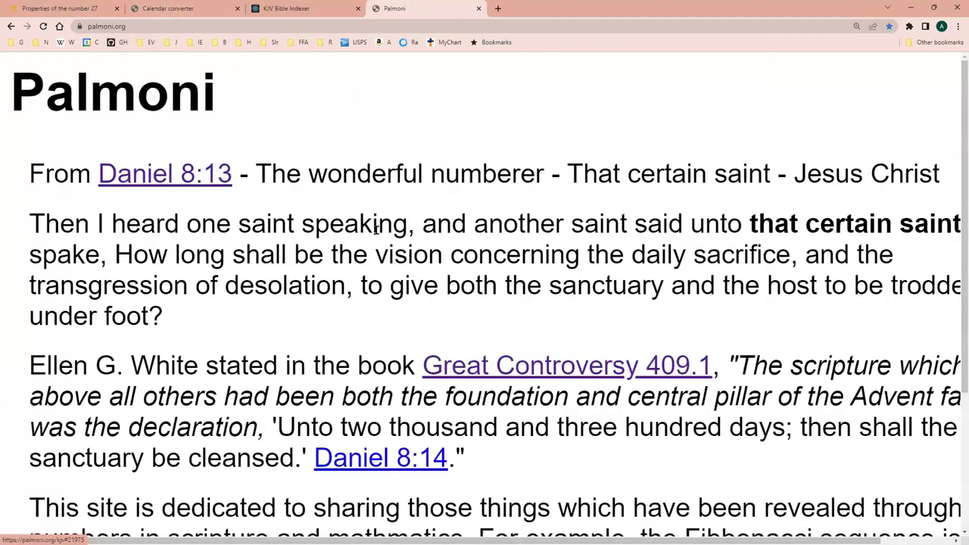
key(ctrl+minus)
key(ctrl+minus)
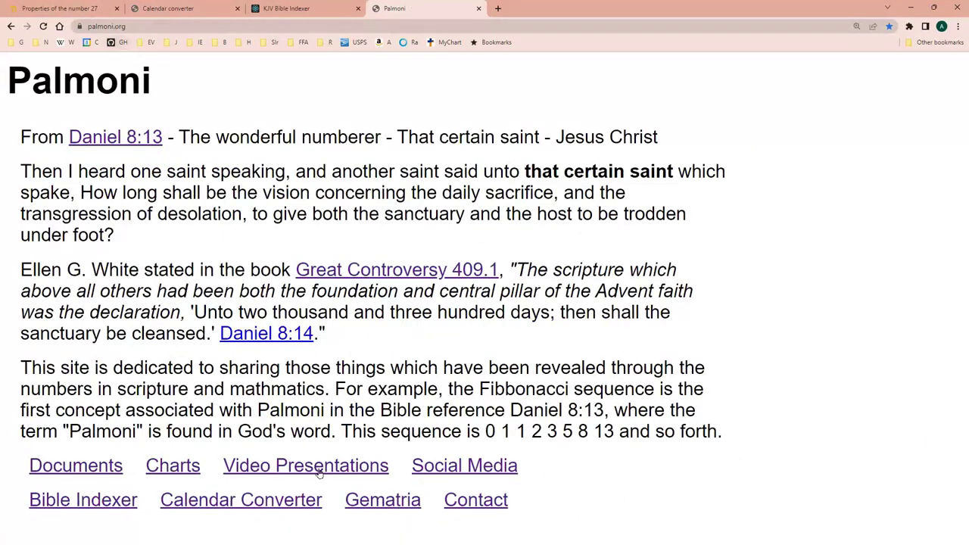
Open the Gematria Calculator and enter the word 'palmoni'
click(395, 501)
click(225, 139)
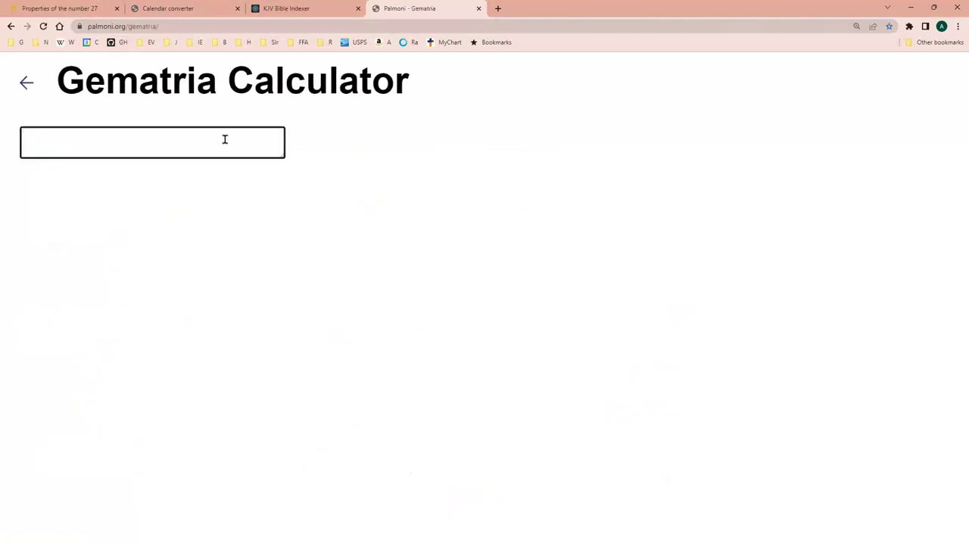
text(palmoni)
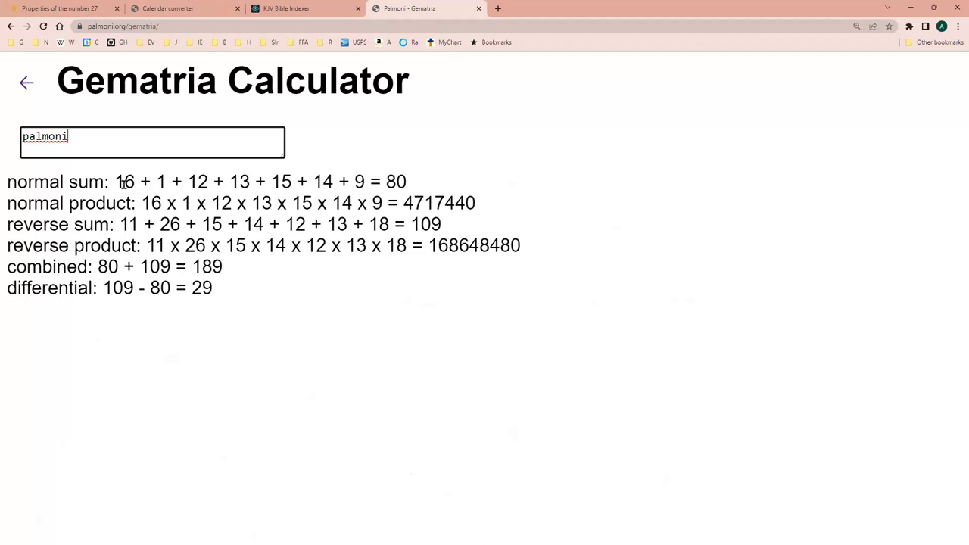
Highlight parts of the normal sum, the normal product, and the reverse sum total 109
drag(155, 182, 166, 181)
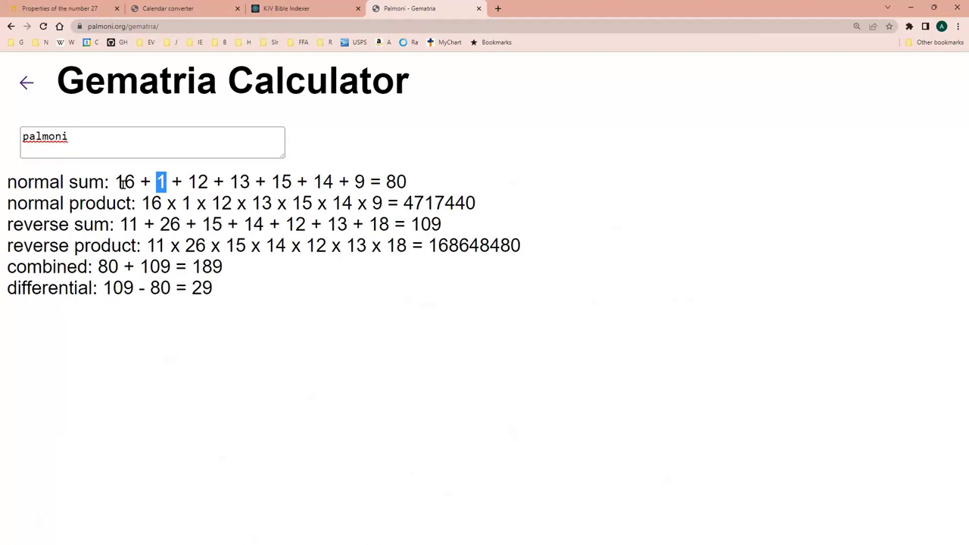
drag(124, 181, 358, 175)
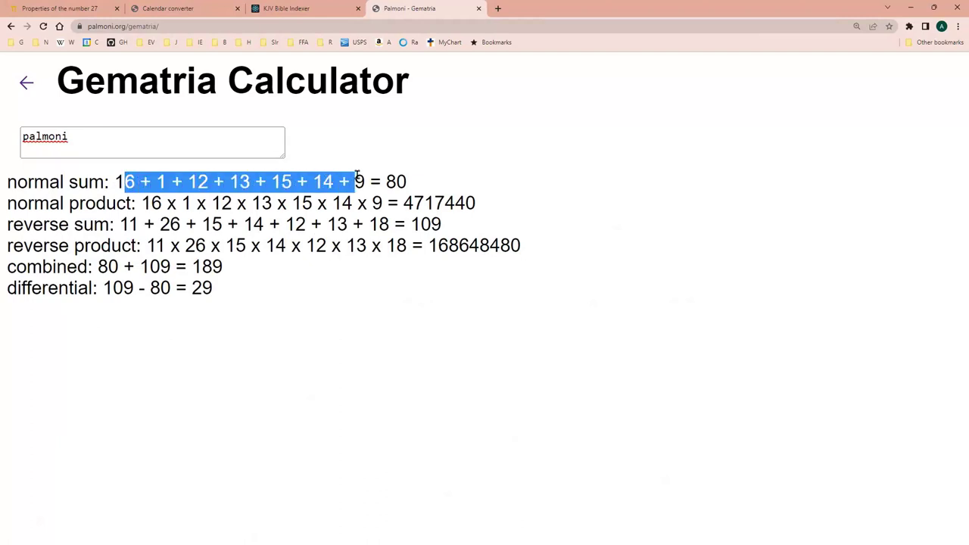
drag(252, 203, 357, 203)
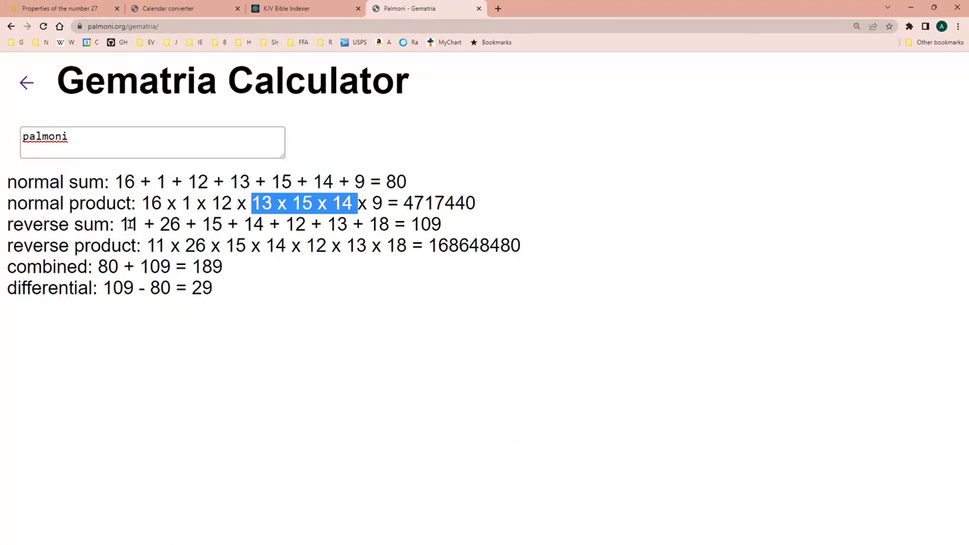
drag(155, 224, 180, 227)
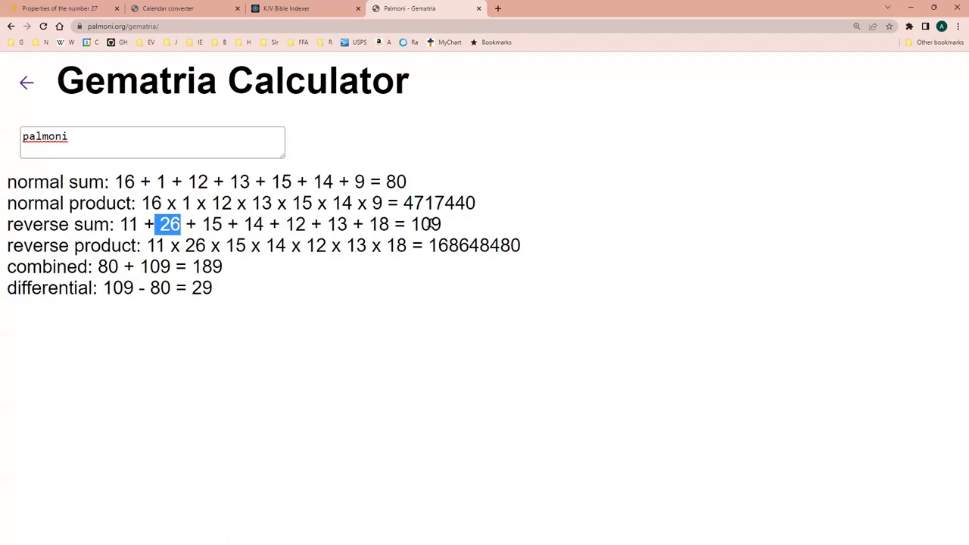
drag(409, 224, 442, 224)
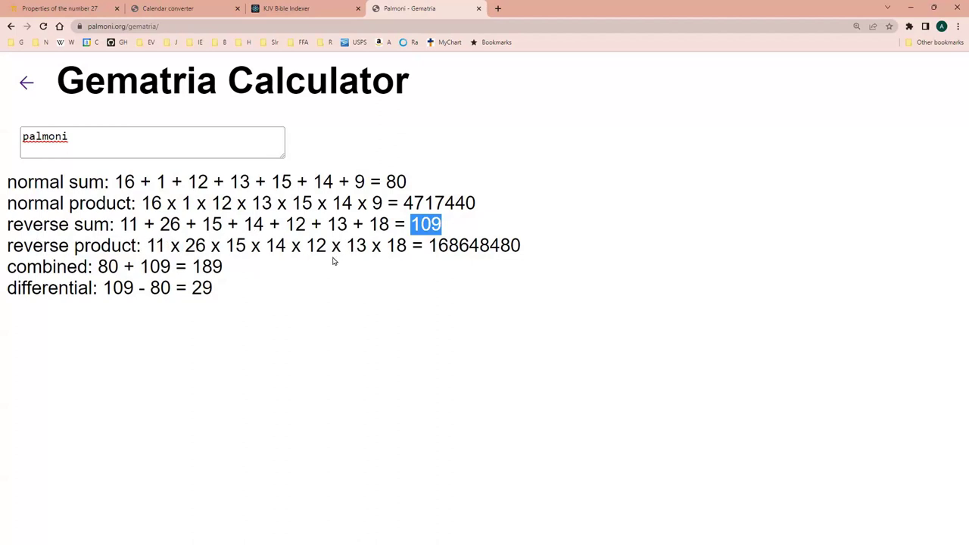
click(152, 246)
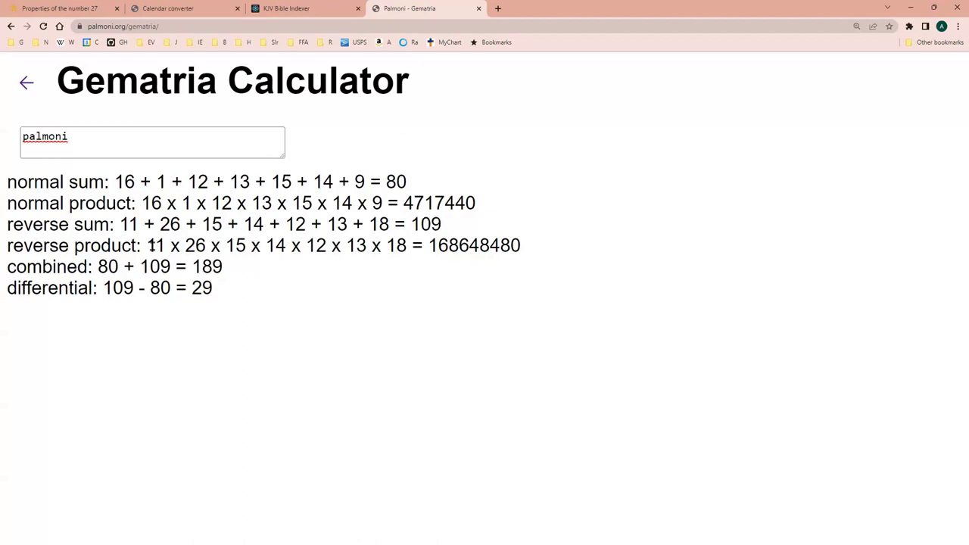
Highlight the reverse product factors, then delete 'palmoni' from the calculator's text box
drag(153, 246, 389, 255)
click(227, 271)
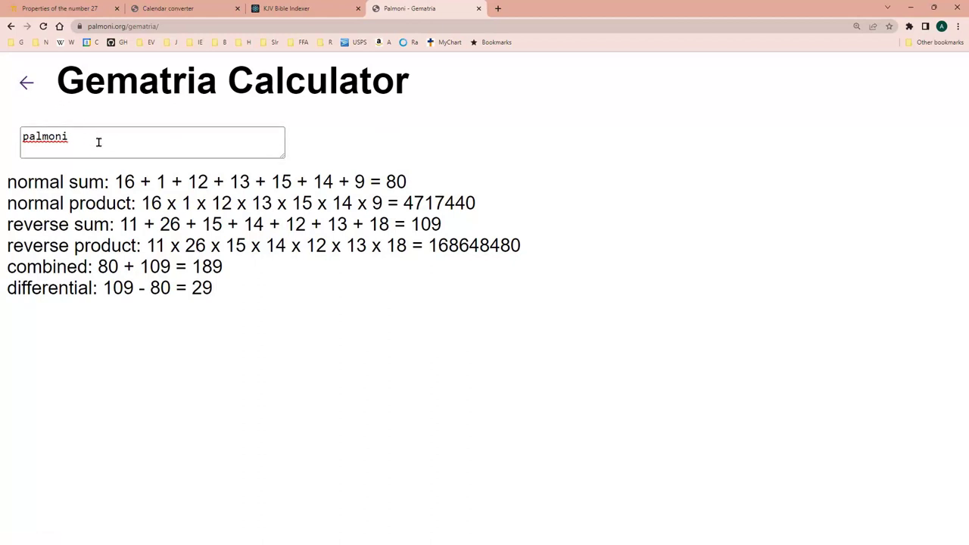
drag(95, 140, 9, 133)
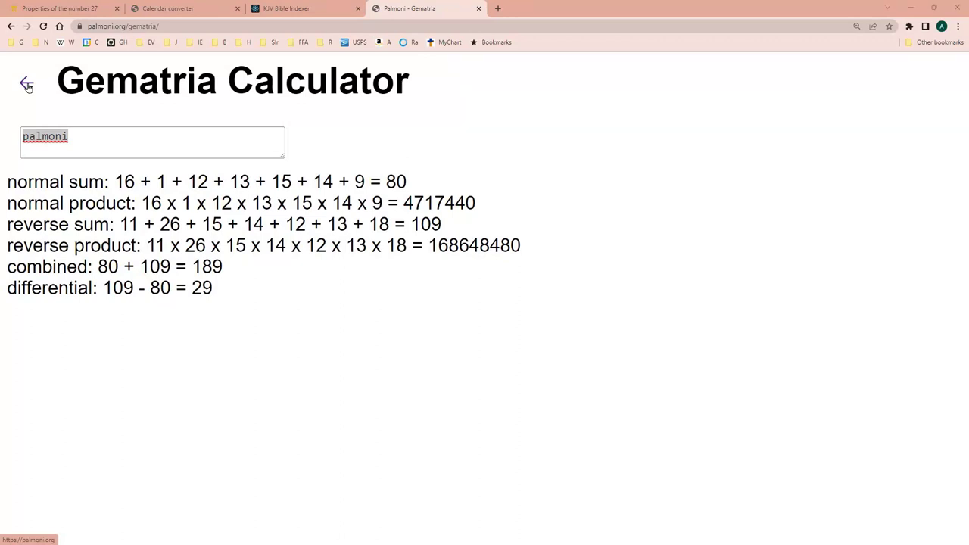
click(128, 144)
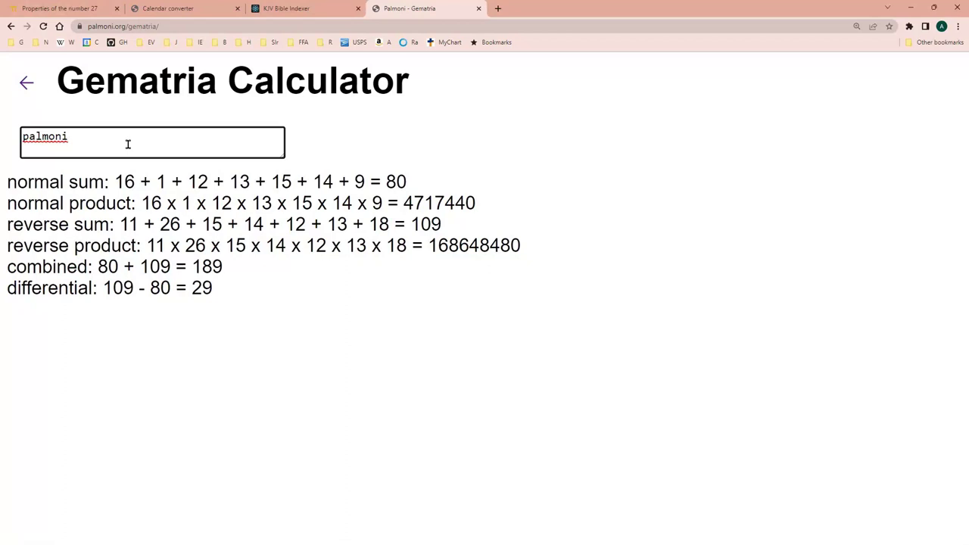
key(BackSpace)
key(BackSpace)
key(BackSpace)
key(BackSpace)
key(BackSpace)
key(BackSpace)
key(BackSpace)
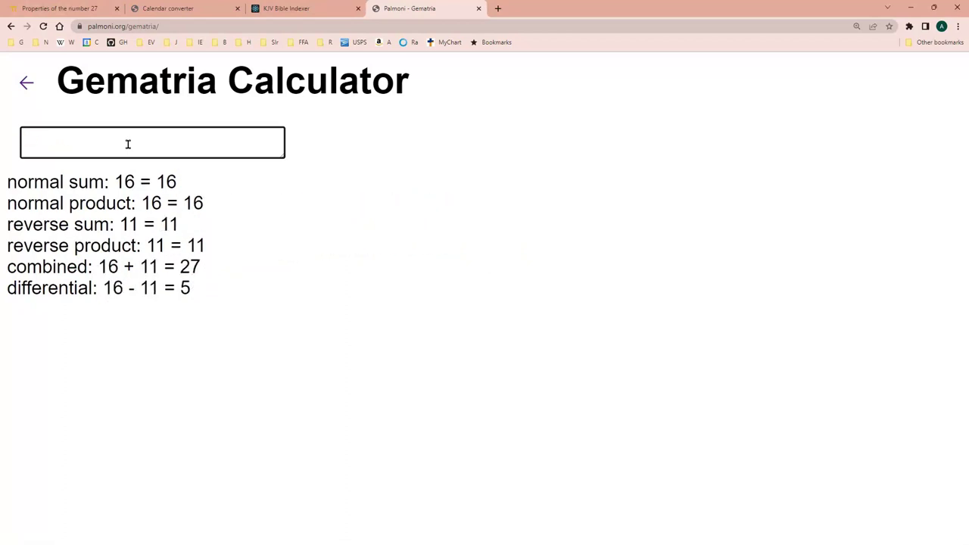
Enter 'peter' in the Gematria Calculator to get its normal, reverse, combined and differential sums
text(pe)
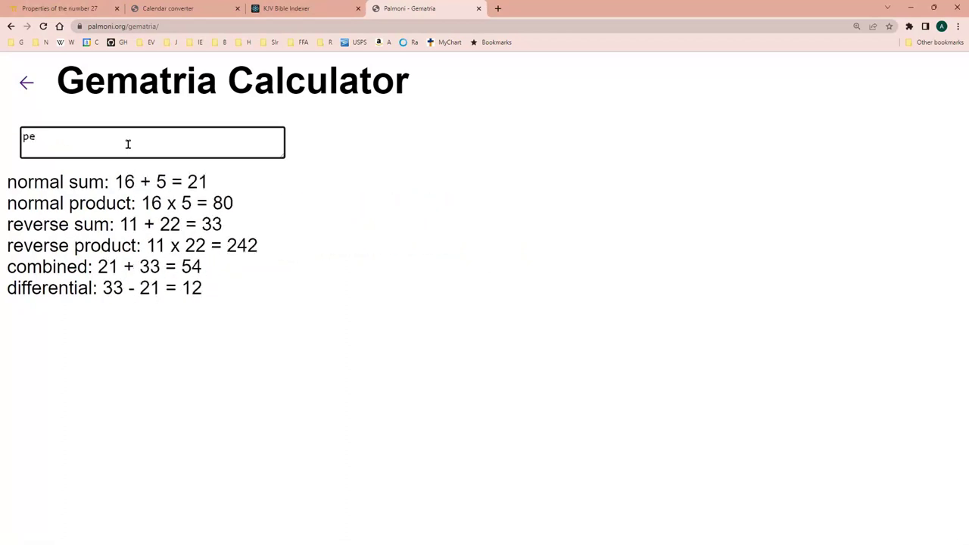
text(ter)
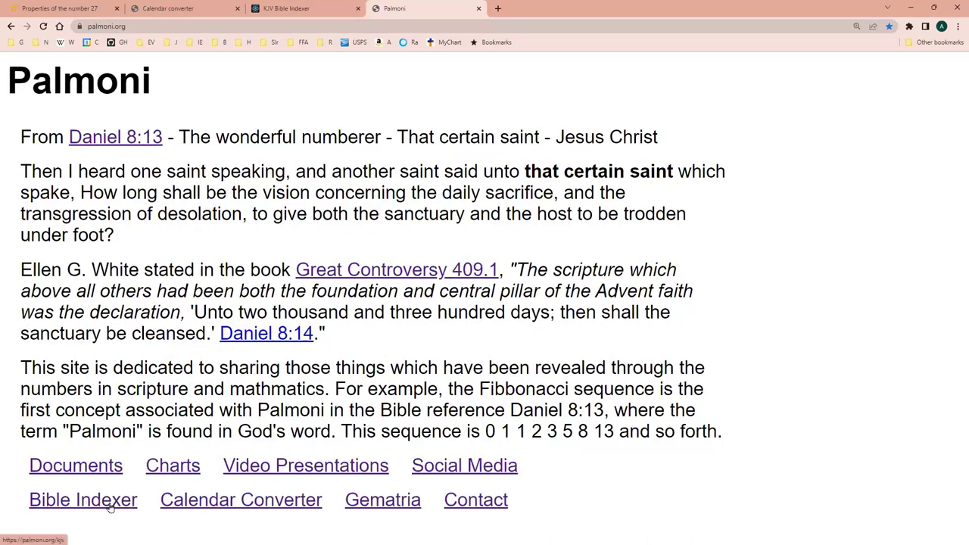
Open the KJV Bible Indexer at Genesis 1, close the older duplicate indexer tab, and browse the verses
click(56, 500)
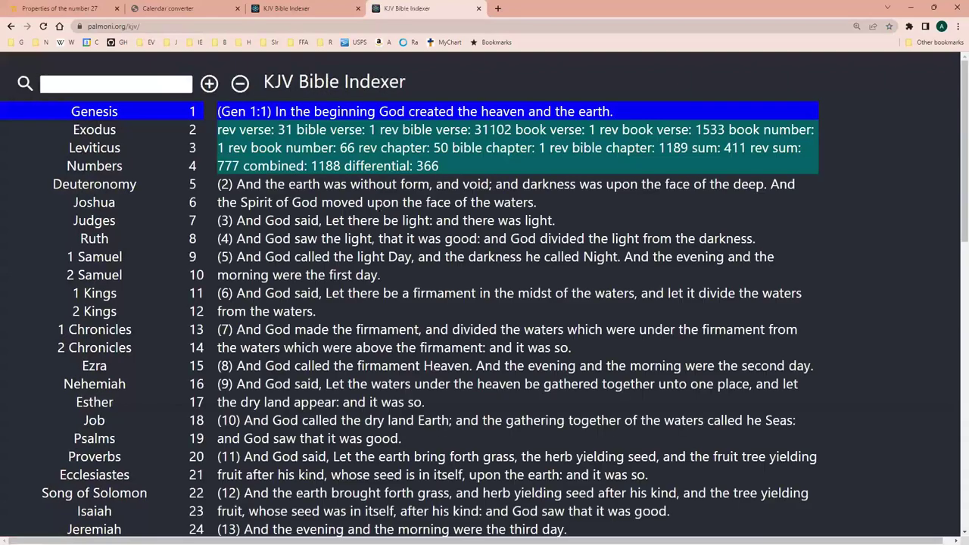
click(358, 8)
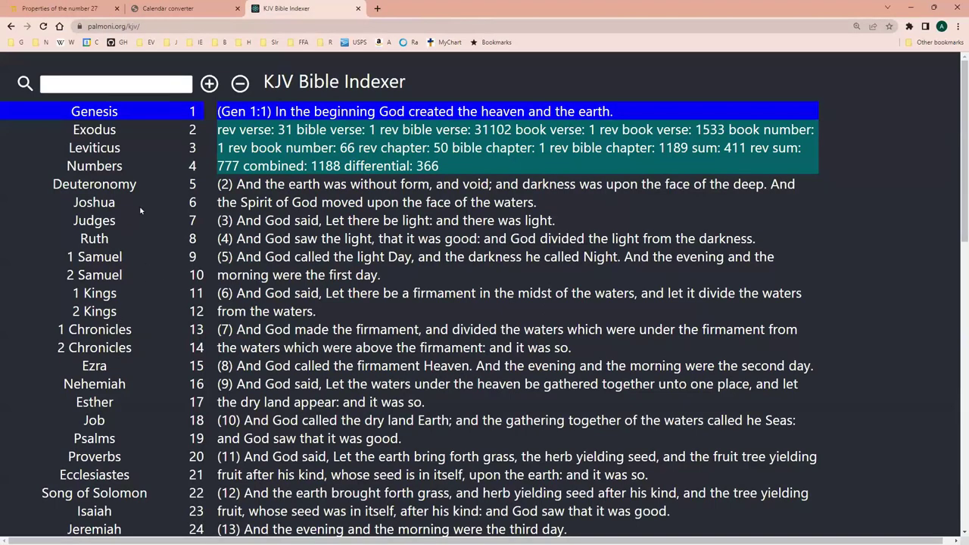
scroll(126, 280, down, 2)
scroll(126, 479, down, 2)
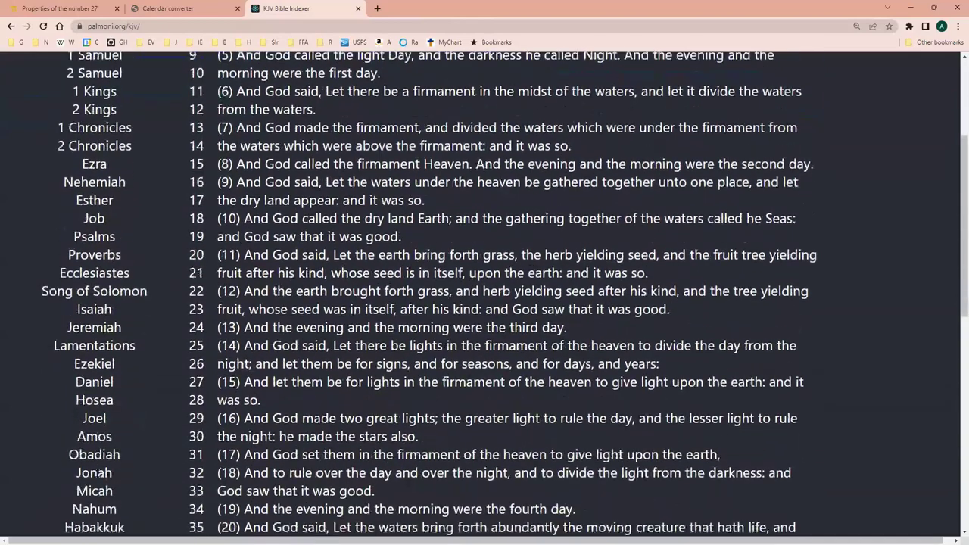
scroll(172, 179, up, 1)
scroll(173, 179, up, 3)
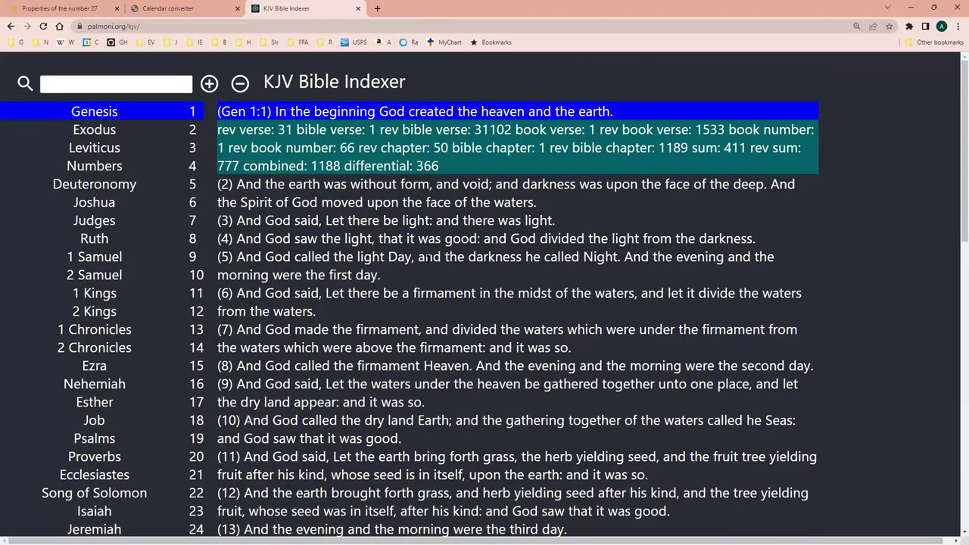
Show Genesis 1:7's number details and highlight its 'rev verse: 25' value
click(420, 329)
scroll(420, 329, down, 1)
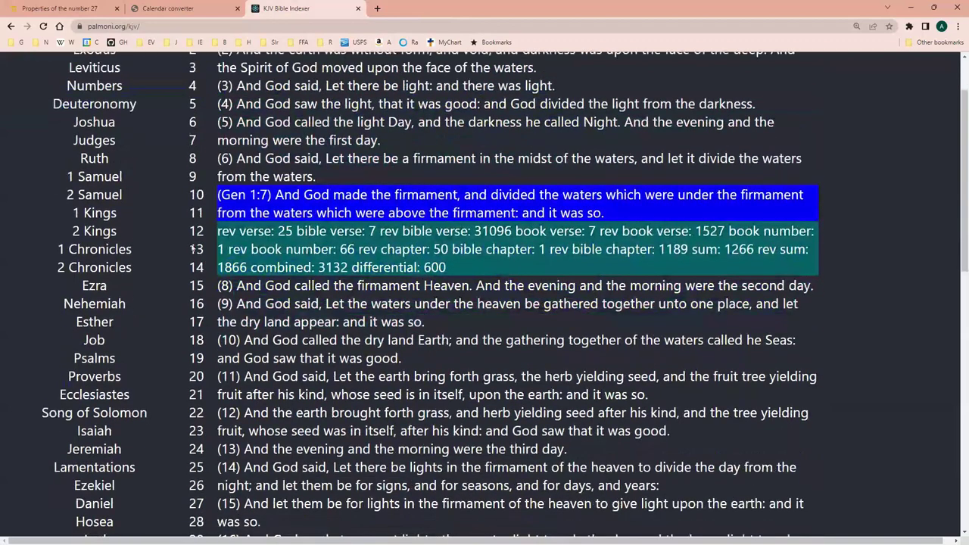
drag(219, 233, 297, 229)
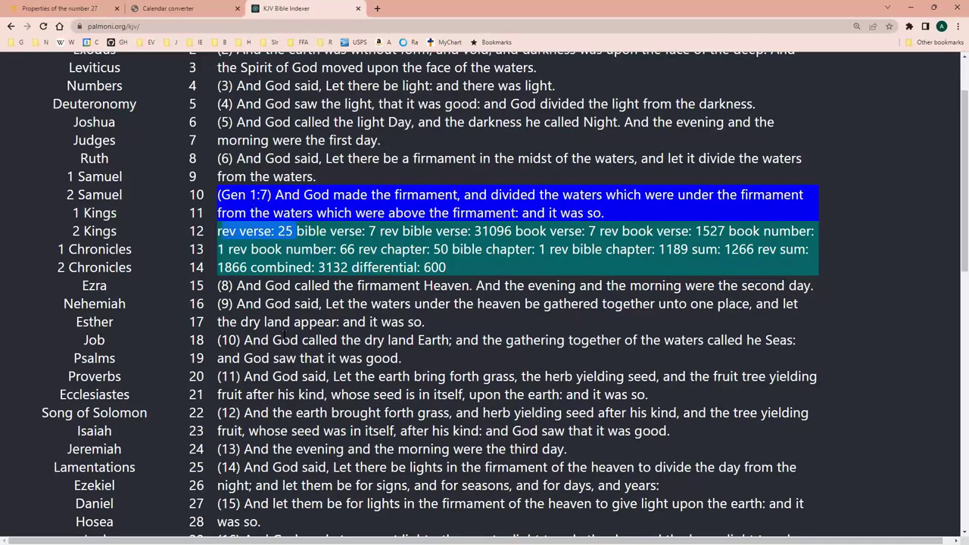
scroll(250, 197, down, 4)
scroll(499, 295, down, 5)
scroll(499, 295, up, 1)
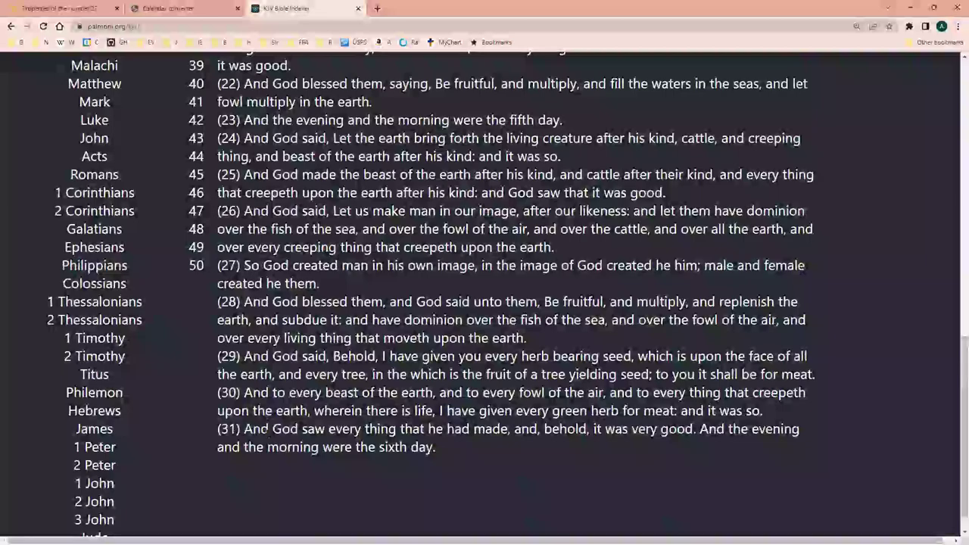
scroll(499, 295, up, 5)
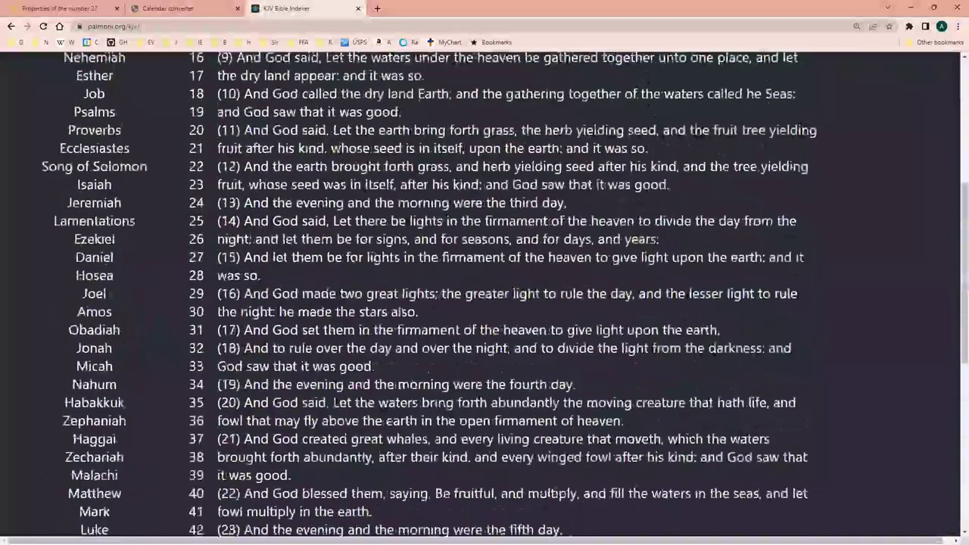
scroll(499, 295, up, 1)
scroll(270, 284, up, 3)
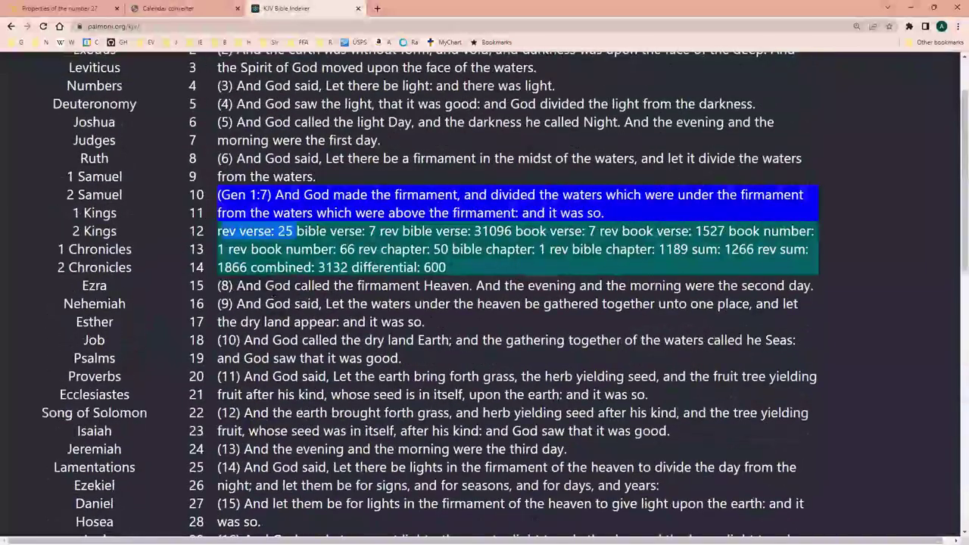
scroll(269, 283, up, 1)
drag(269, 284, 288, 282)
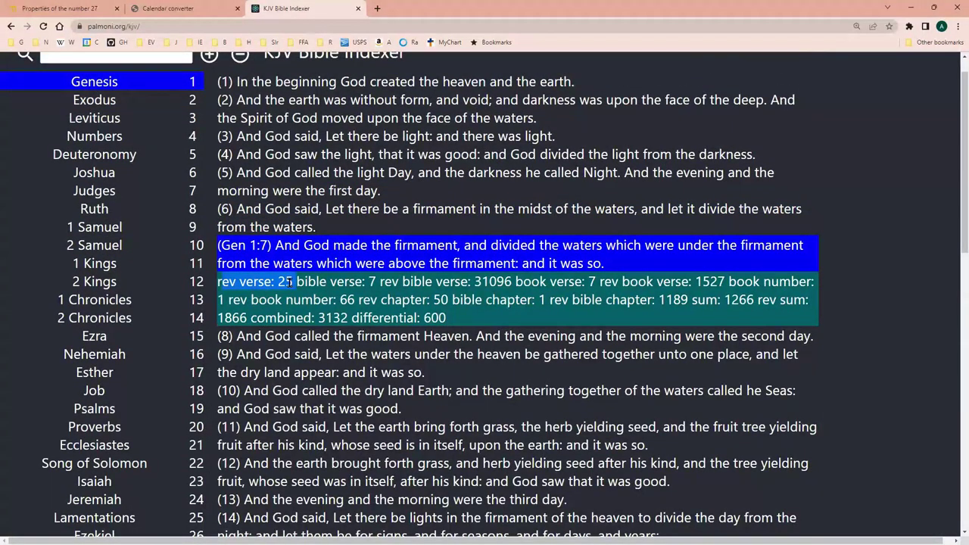
drag(289, 282, 293, 283)
Zoom to 250% and highlight reverse Bible verse 31096, book verse 7 and reverse book verse 1527
key(ctrl+plus)
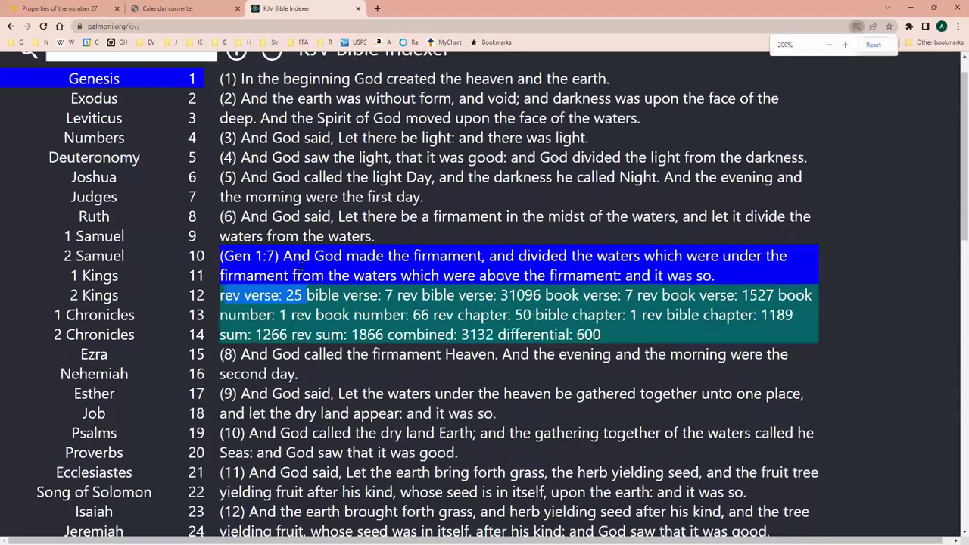
key(ctrl+plus)
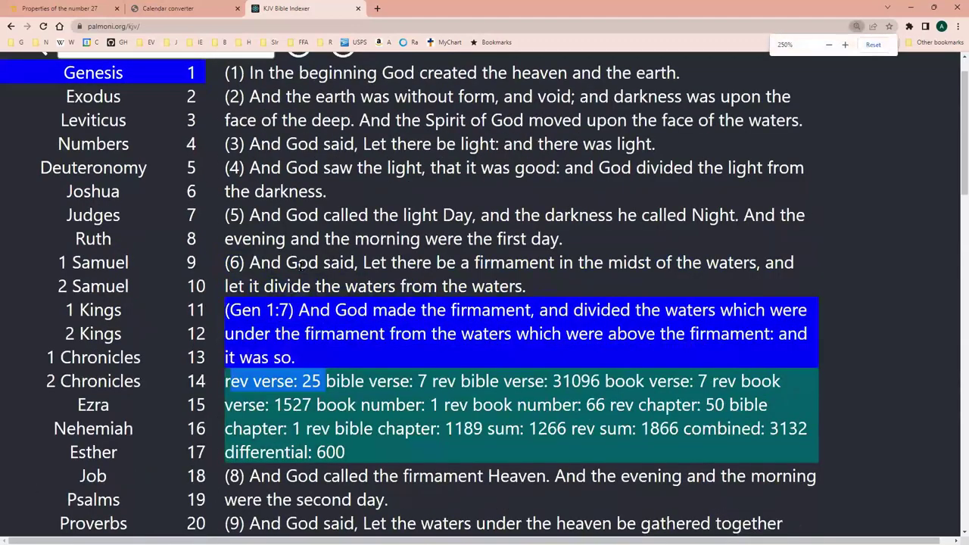
scroll(300, 267, down, 1)
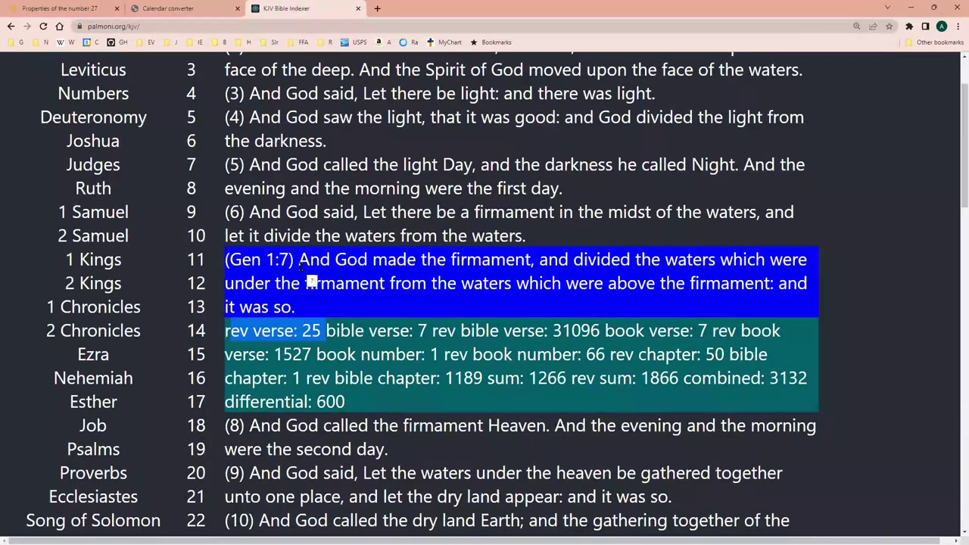
scroll(302, 280, down, 1)
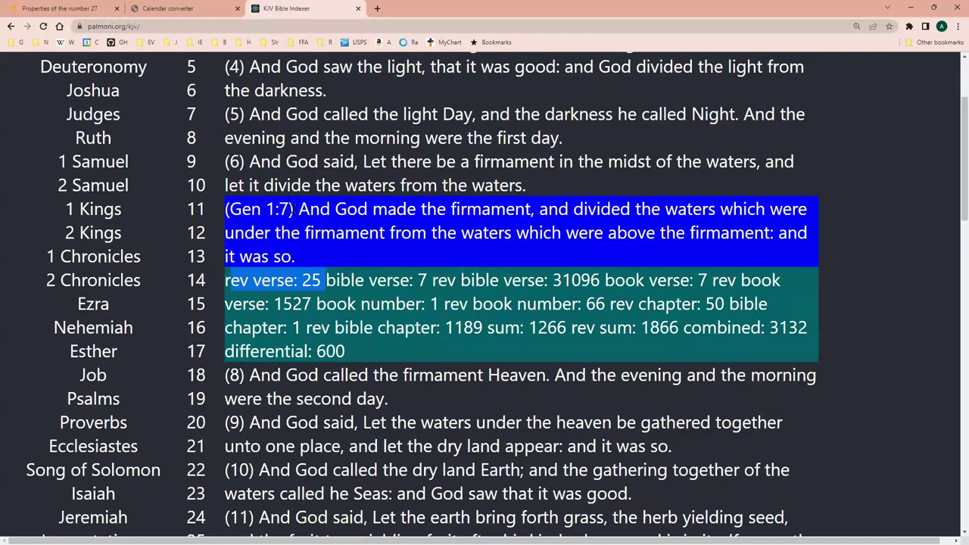
drag(432, 280, 601, 282)
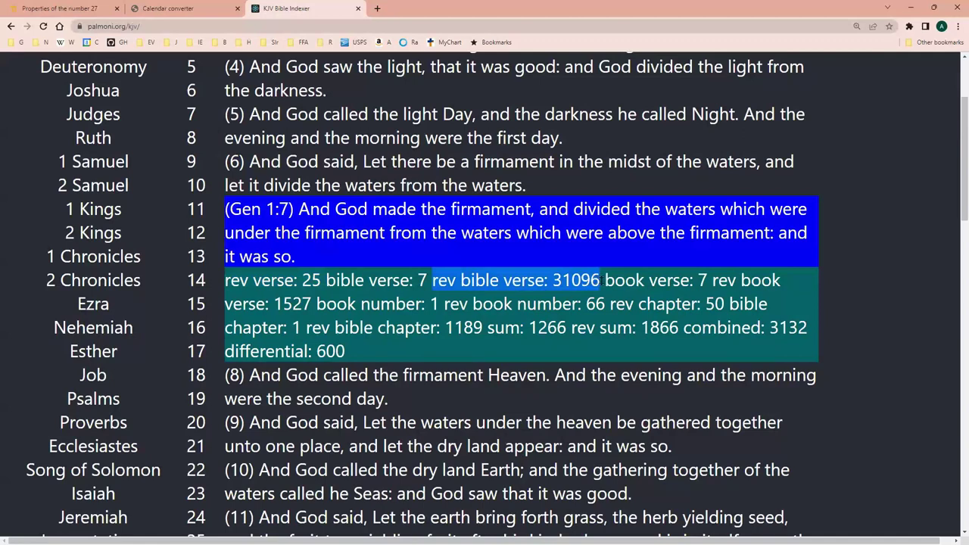
drag(707, 280, 605, 280)
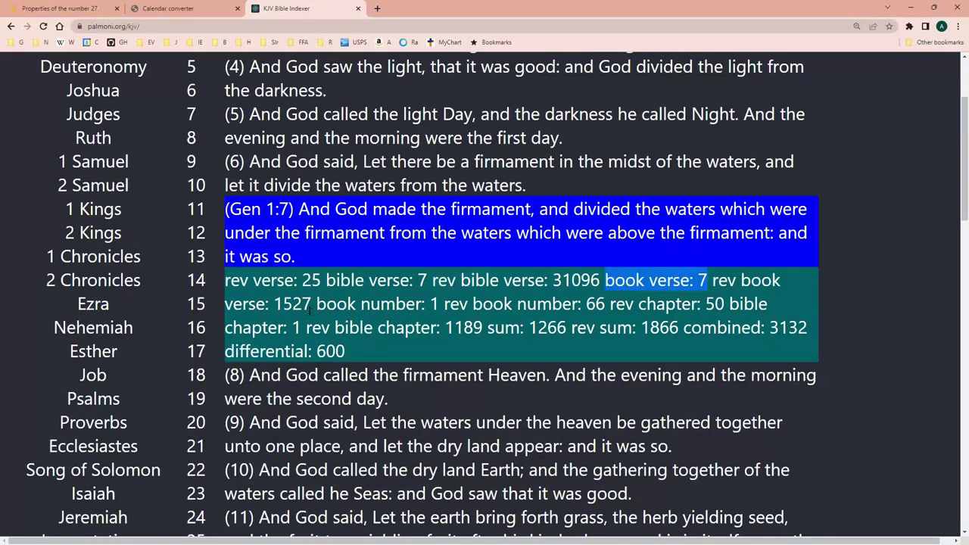
drag(274, 303, 311, 304)
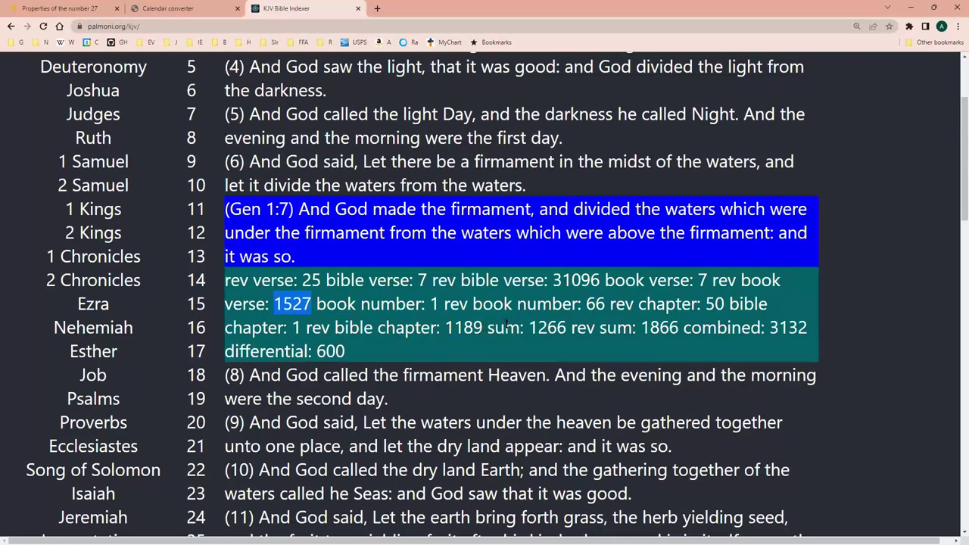
Highlight the sum 1266 and select the Genesis 1:7 verse text to show its word-value block
drag(490, 327, 568, 327)
drag(488, 327, 507, 327)
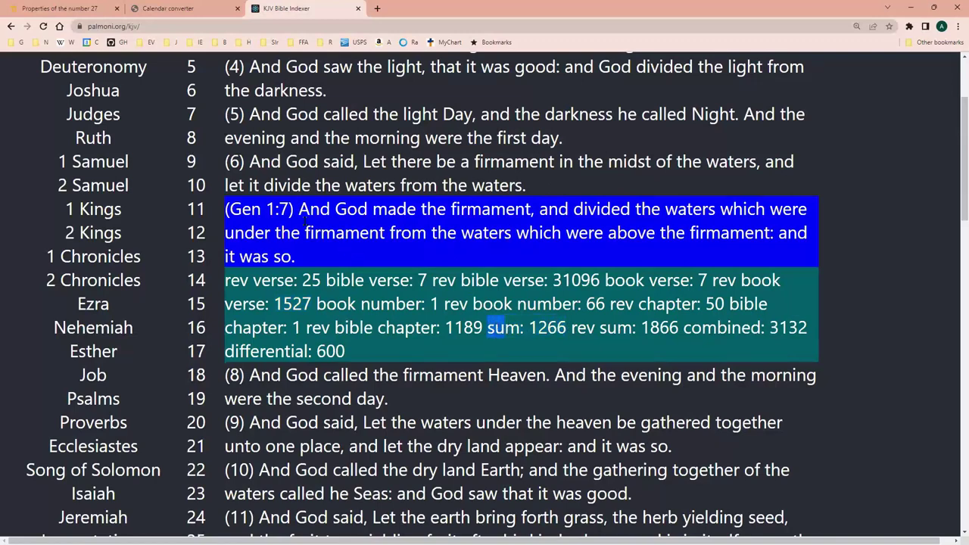
drag(304, 219, 299, 256)
key(ctrl+c)
scroll(300, 256, up, 1)
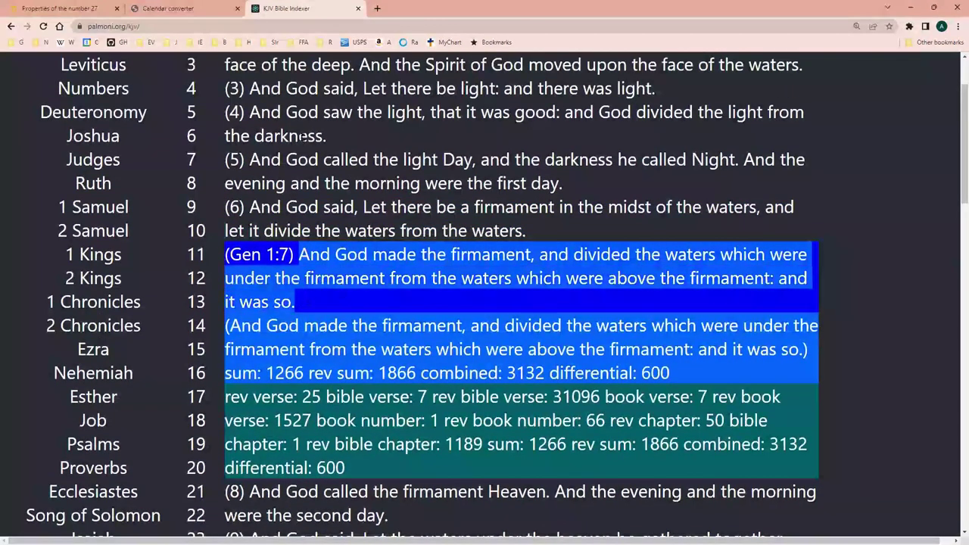
Paste Genesis 1:7 into the Gematria Calculator and zoom out to see sum 1266 through differential 600
click(180, 8)
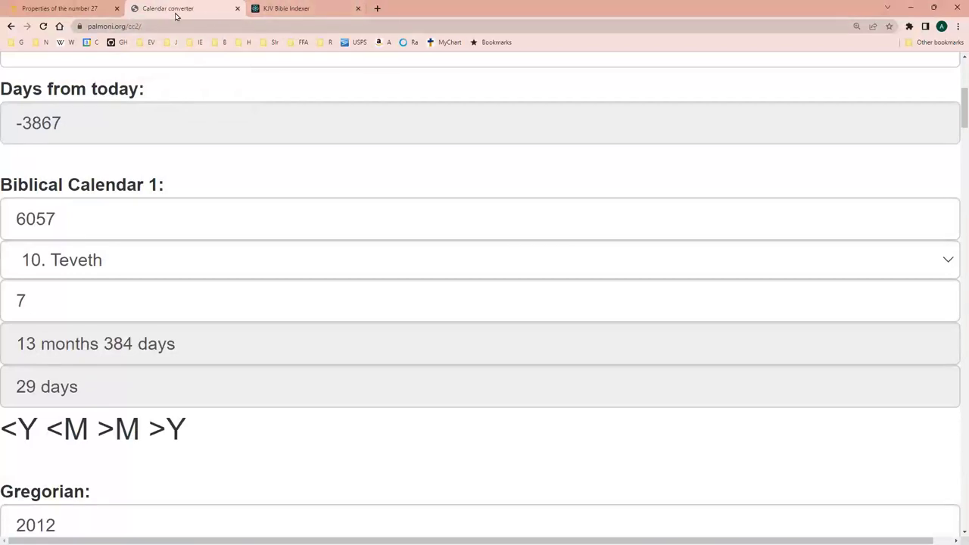
key(alt+Left)
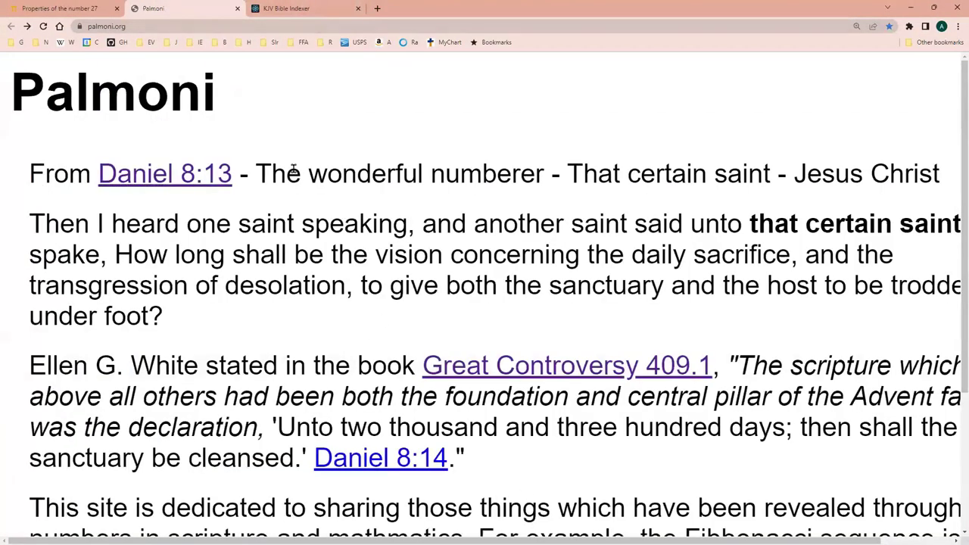
scroll(291, 171, down, 3)
key(Return)
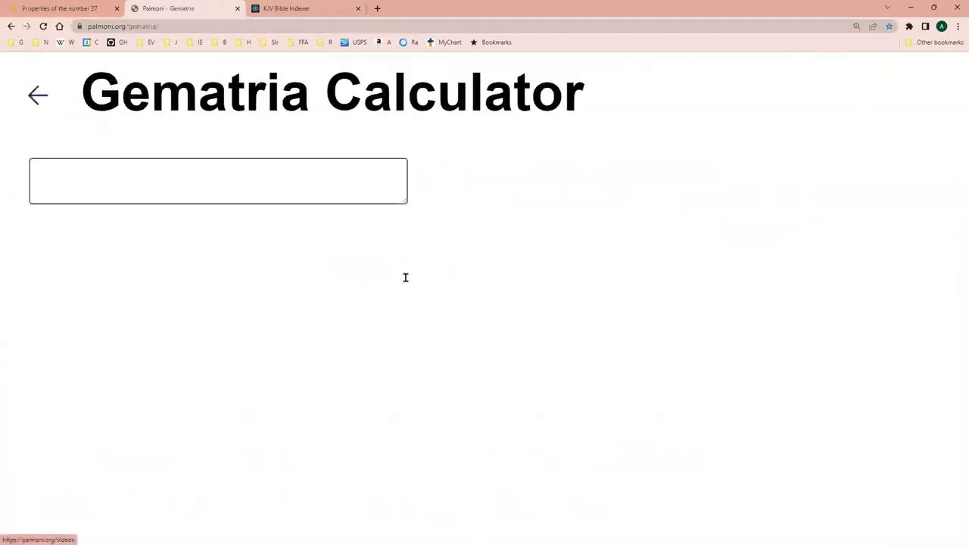
key(ctrl+v)
scroll(451, 296, down, 2)
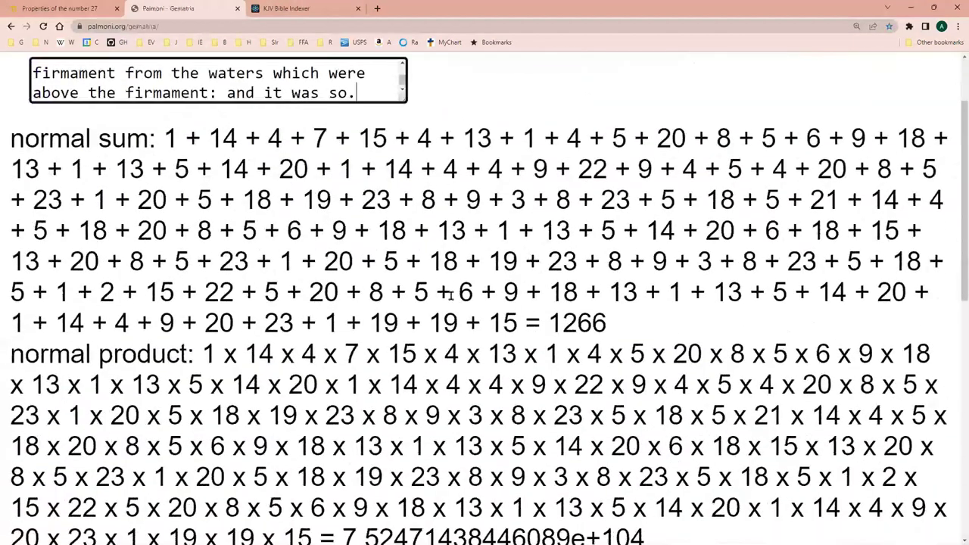
scroll(450, 295, down, 1)
key(ctrl+minus)
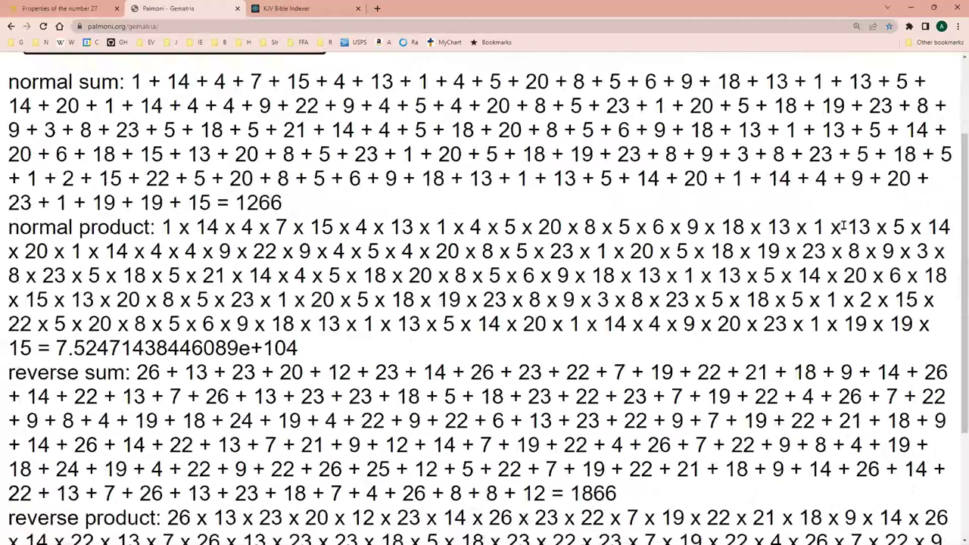
key(ctrl+minus)
key(ctrl+minus)
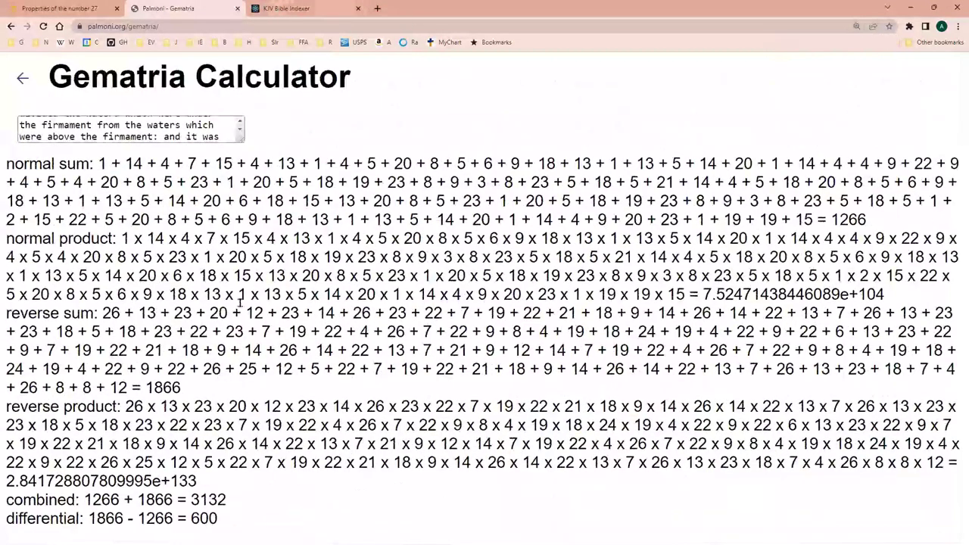
Back in the KJV Bible Indexer, clear the verse selection and enlarge the page text
key(ctrl+Tab)
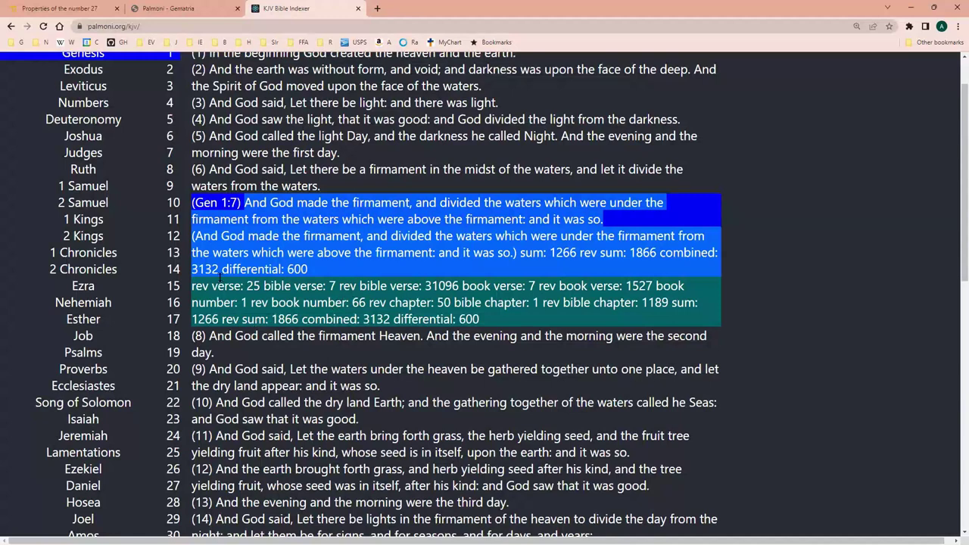
click(274, 311)
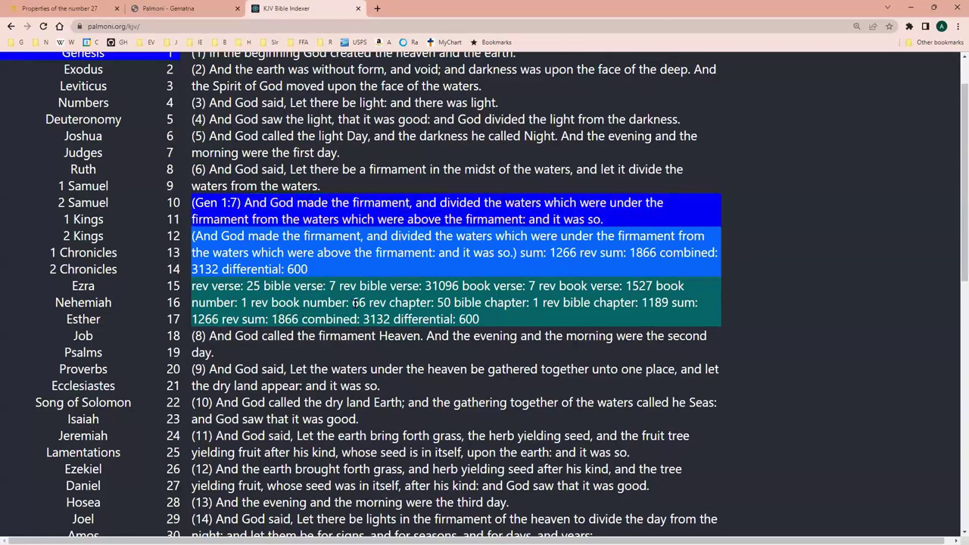
key(ctrl+plus)
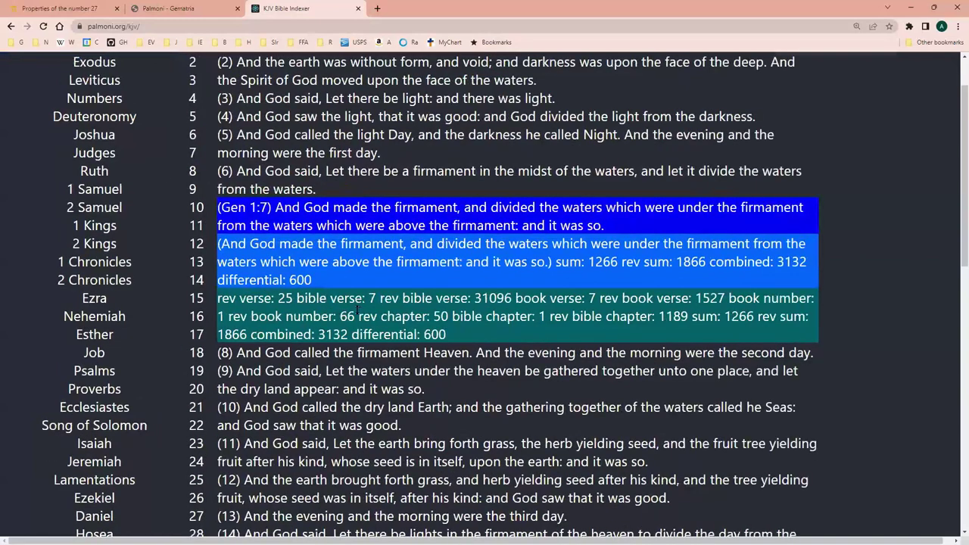
key(ctrl+plus)
scroll(377, 326, down, 1)
key(ctrl+plus)
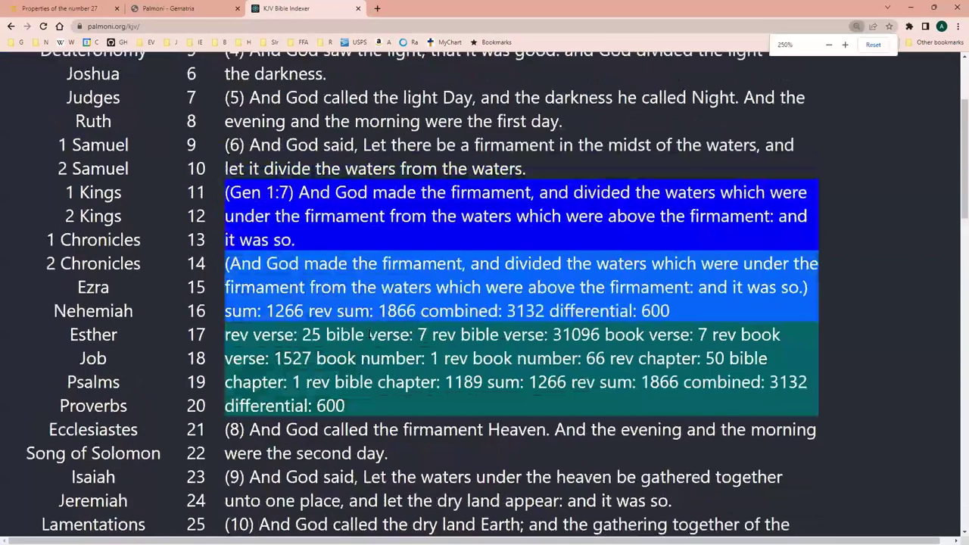
scroll(386, 326, down, 1)
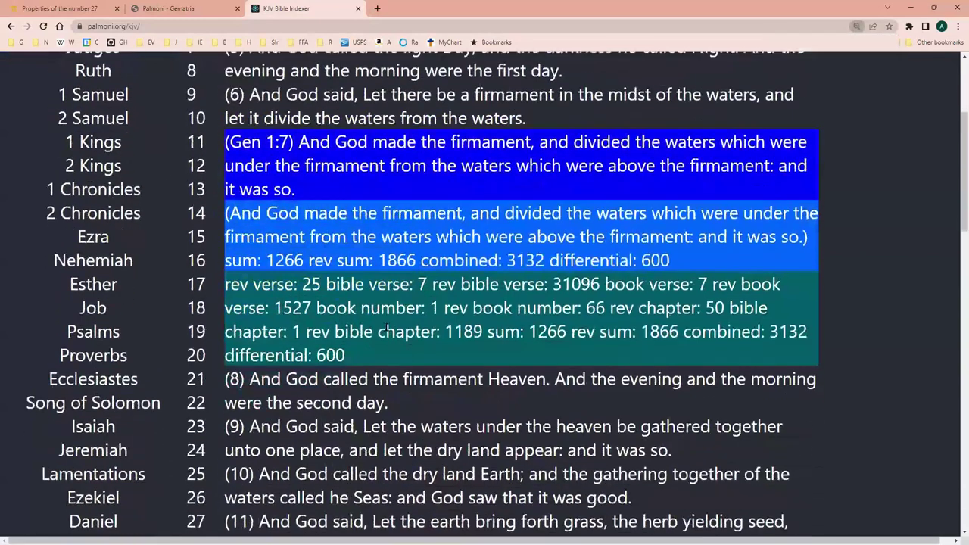
Check the sums of 'firmament' (99) and 'made the firmament' (155) in Genesis 1:7, then clear them
double_click(470, 142)
scroll(424, 250, up, 2)
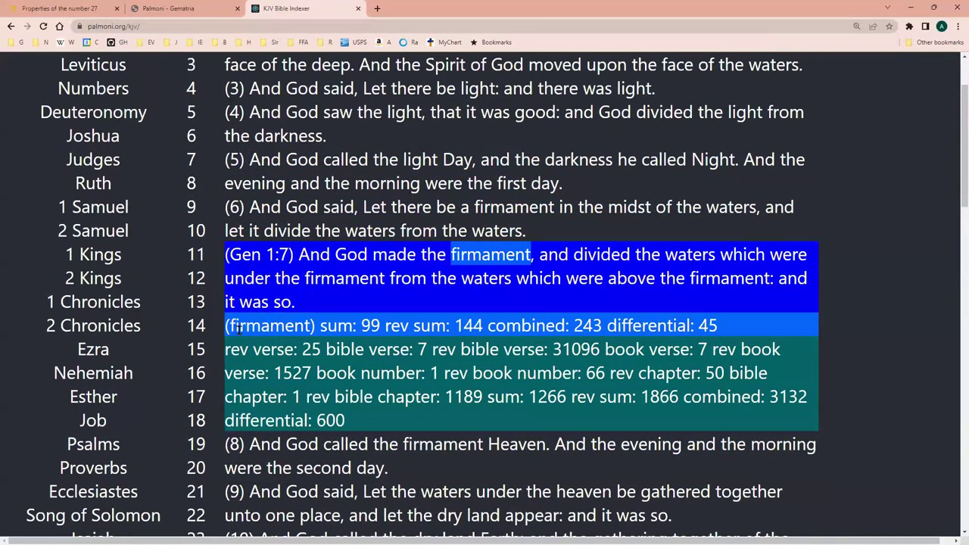
click(226, 325)
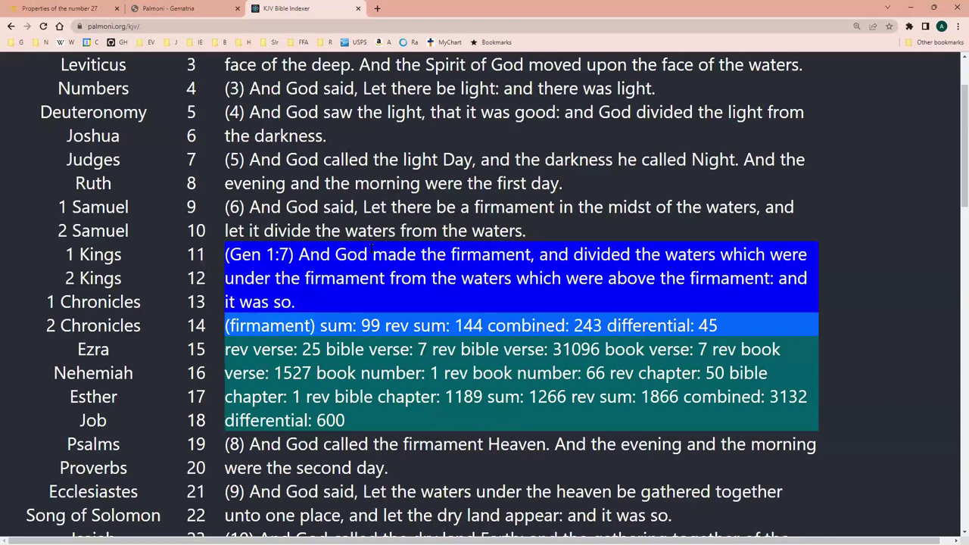
drag(373, 255, 533, 256)
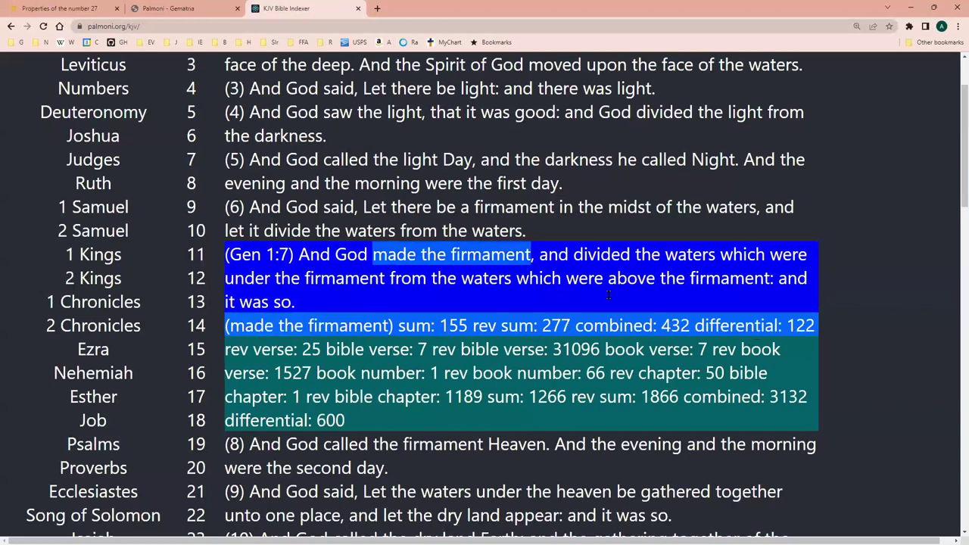
click(429, 277)
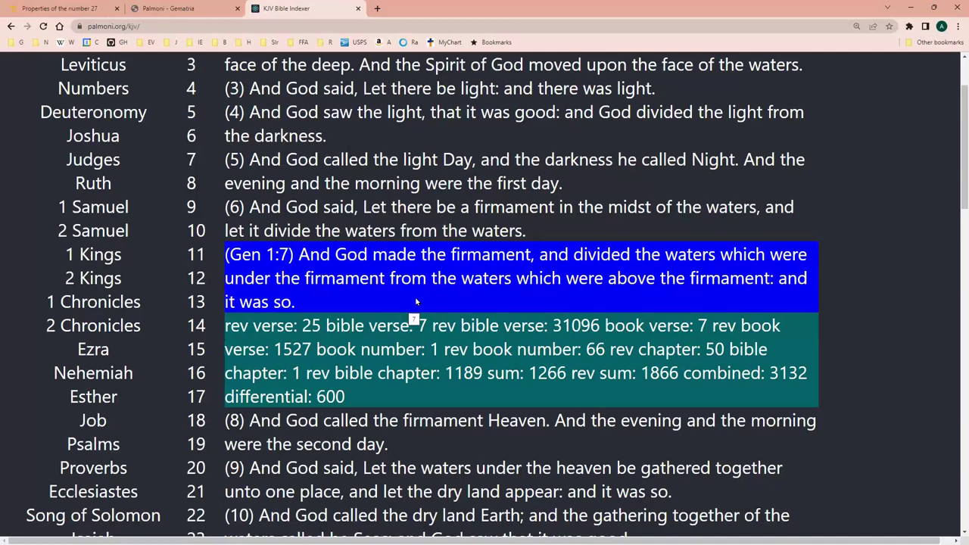
Scroll to the top and highlight the reverse bible chapter figure 1189
scroll(416, 301, up, 2)
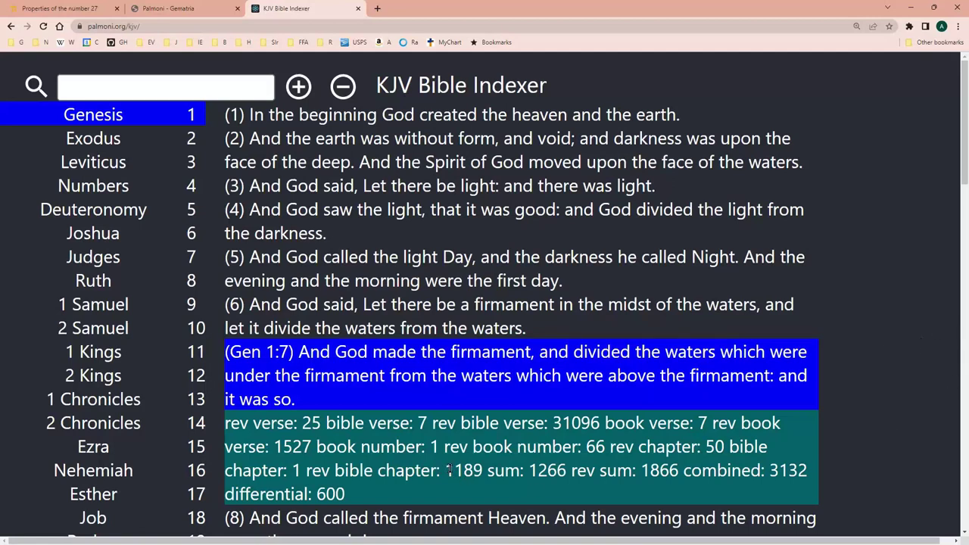
drag(446, 470, 482, 476)
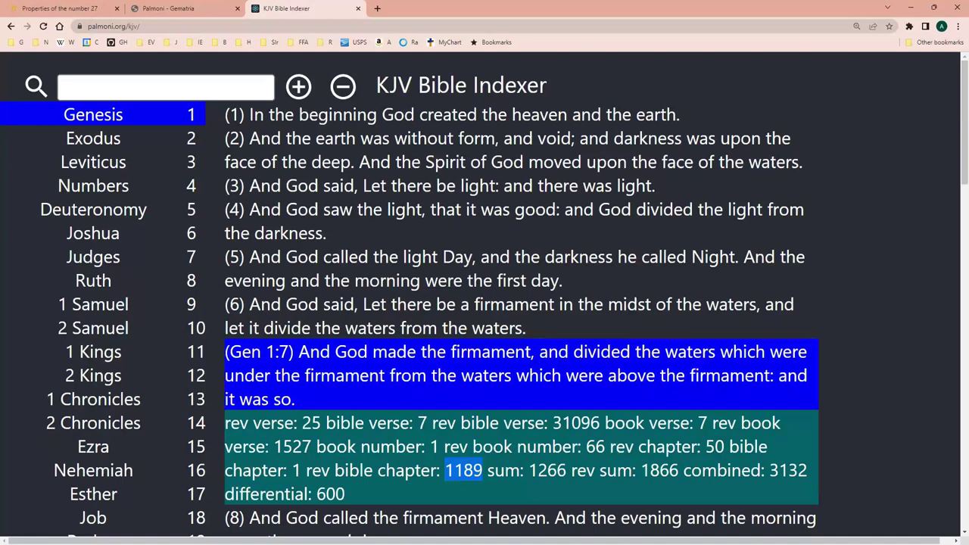
Search for 216 to jump to Genesis 9:11, with sum 1591 and reverse sum 2108
click(206, 81)
click(205, 81)
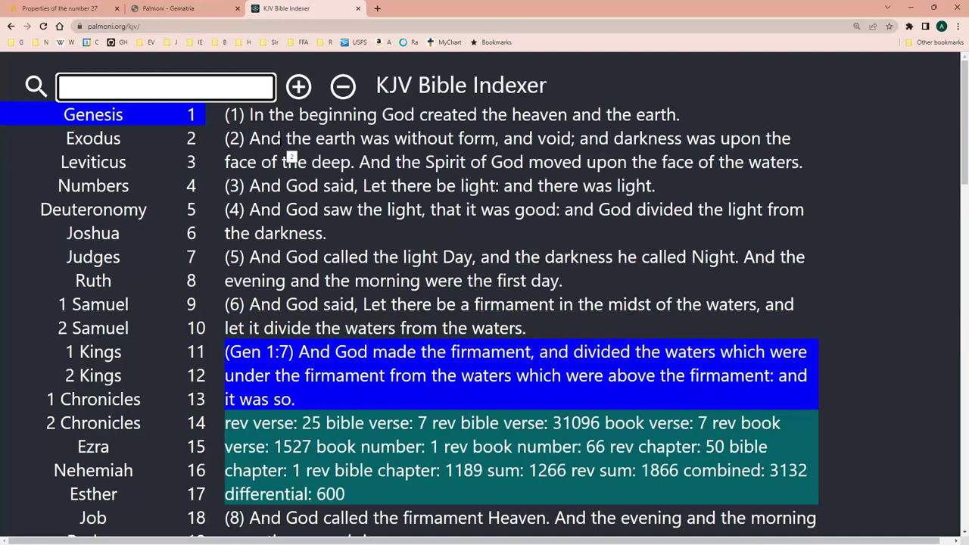
click(145, 115)
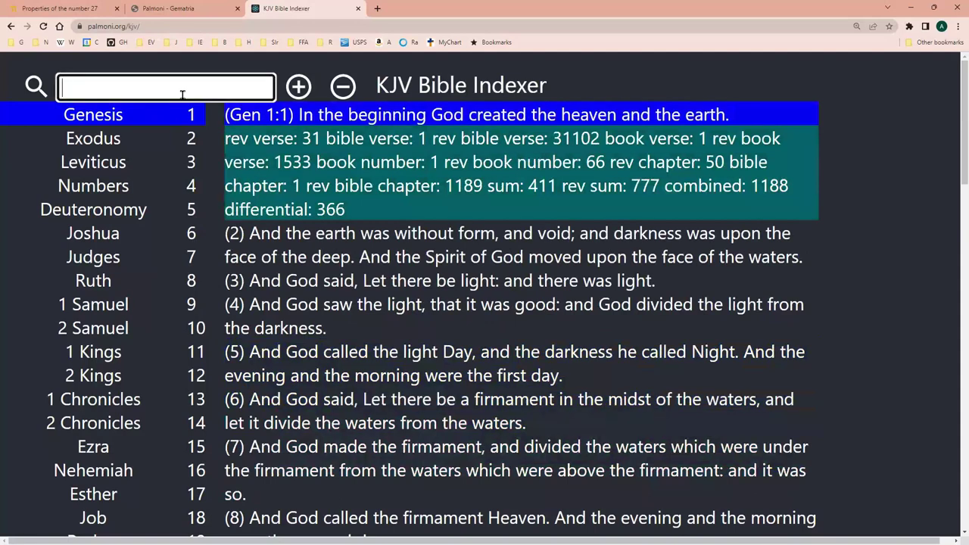
text(216)
key(Return)
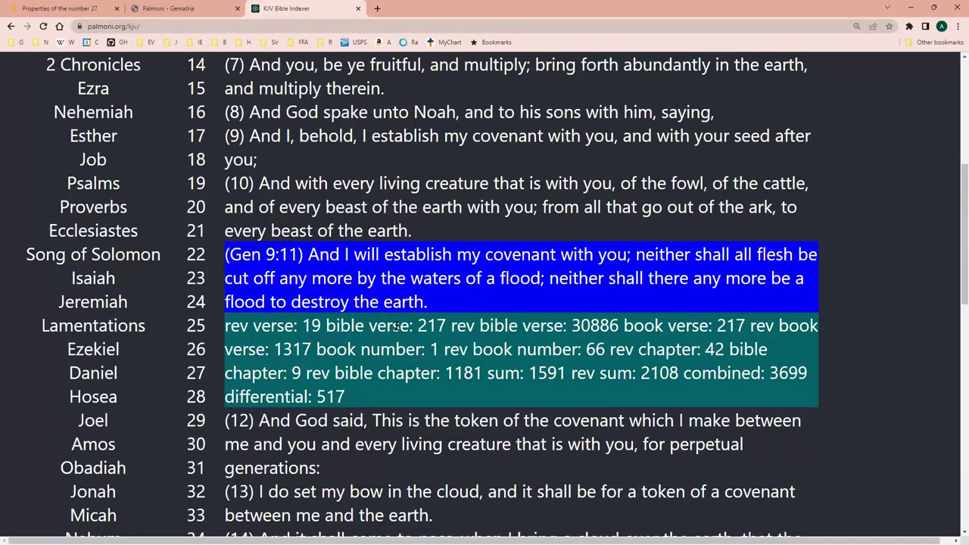
Replace the old 216 search with '-' to jump to Revelation 22 at the Bible's end
scroll(397, 327, down, 1)
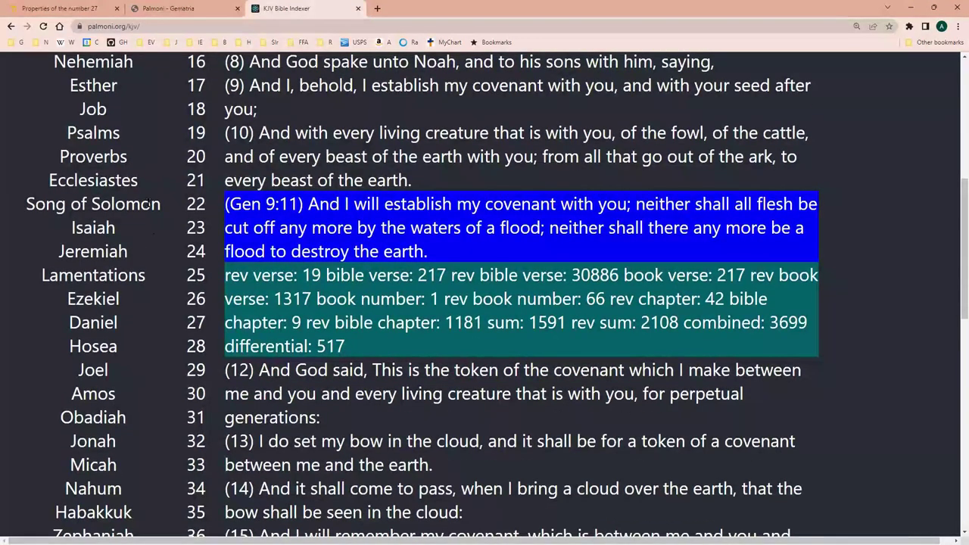
scroll(149, 189, up, 2)
scroll(149, 188, up, 5)
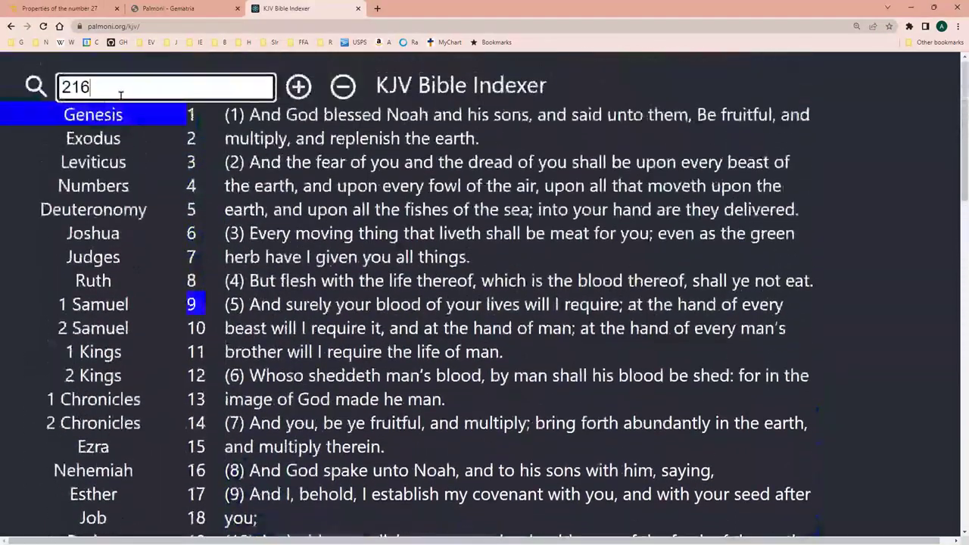
drag(101, 87, 18, 83)
key(Return)
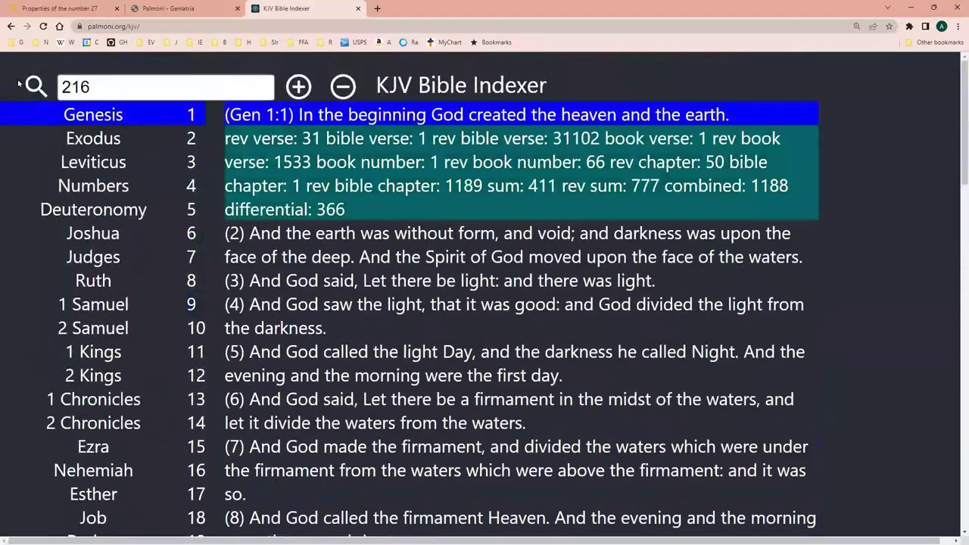
key(ctrl+a)
text(-)
key(Return)
Enter 216 after the minus to make the next search -216
scroll(484, 295, down, 5)
scroll(190, 129, up, 5)
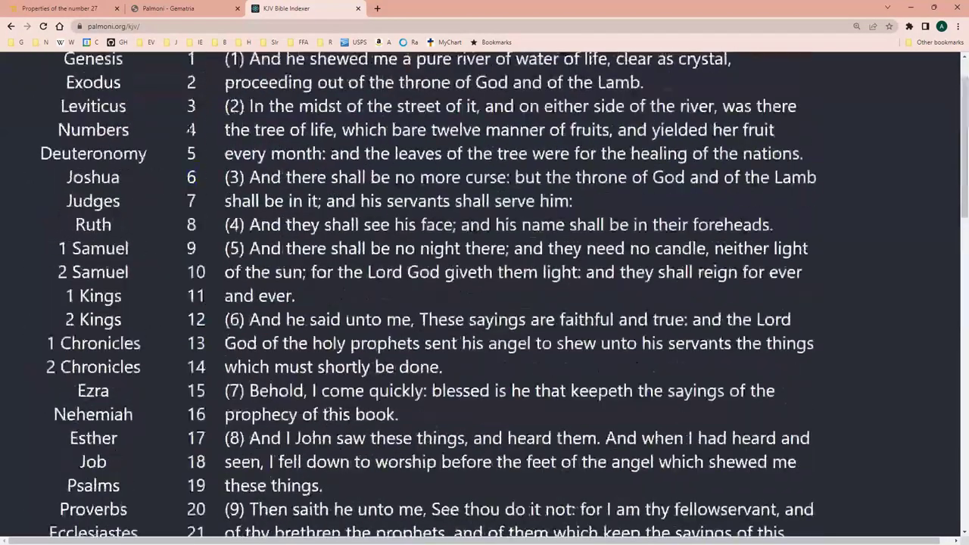
text(216)
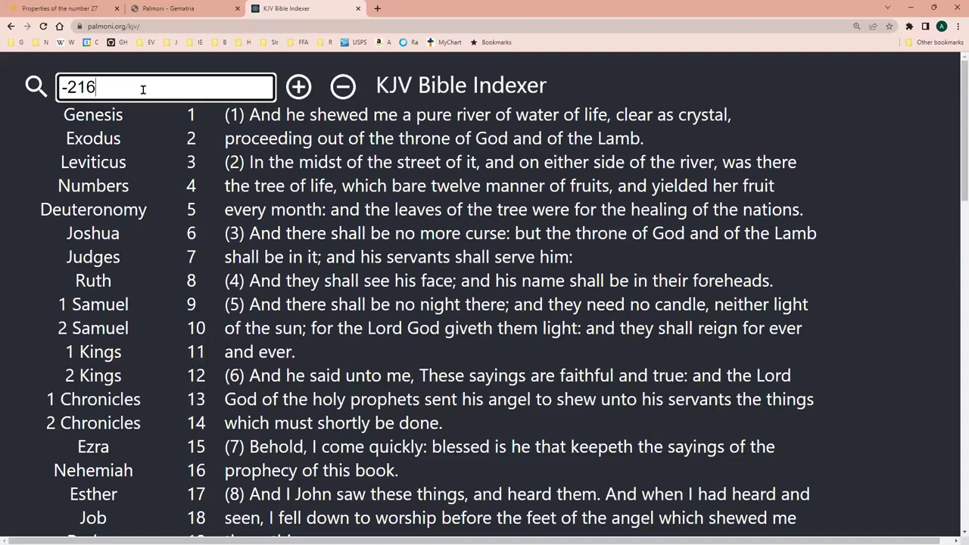
Run the -216 lookup, then change it to -217 to reach Rev 11:13
key(Return)
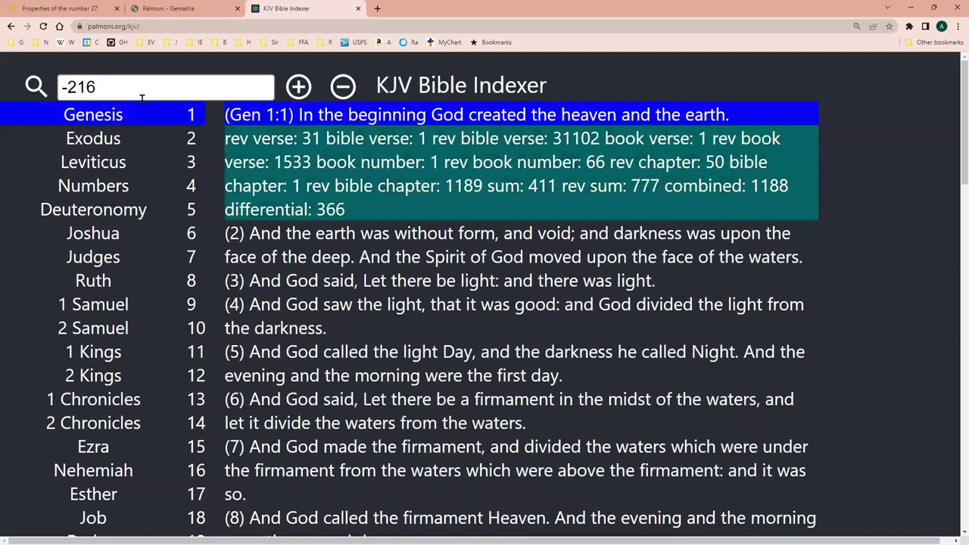
click(130, 87)
click(130, 87)
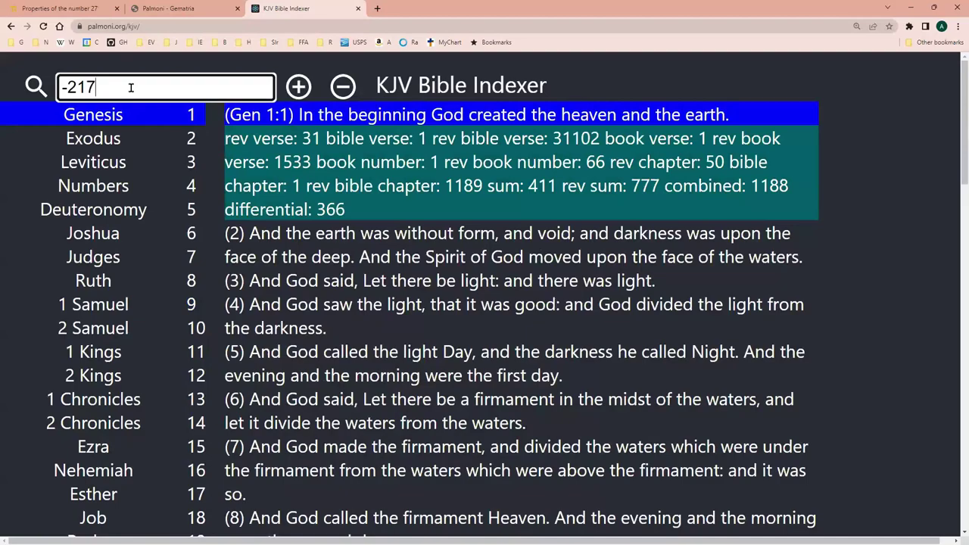
text(7)
key(Return)
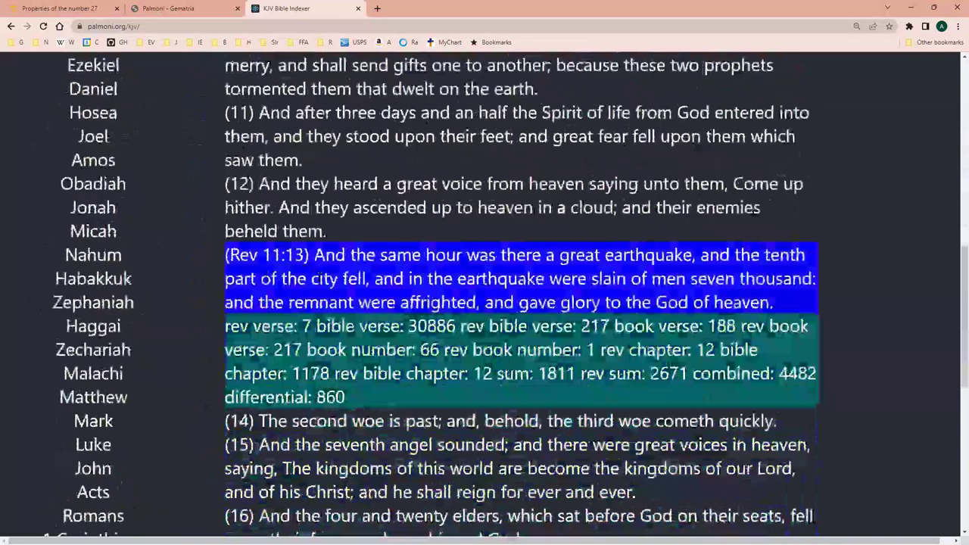
scroll(333, 284, up, 3)
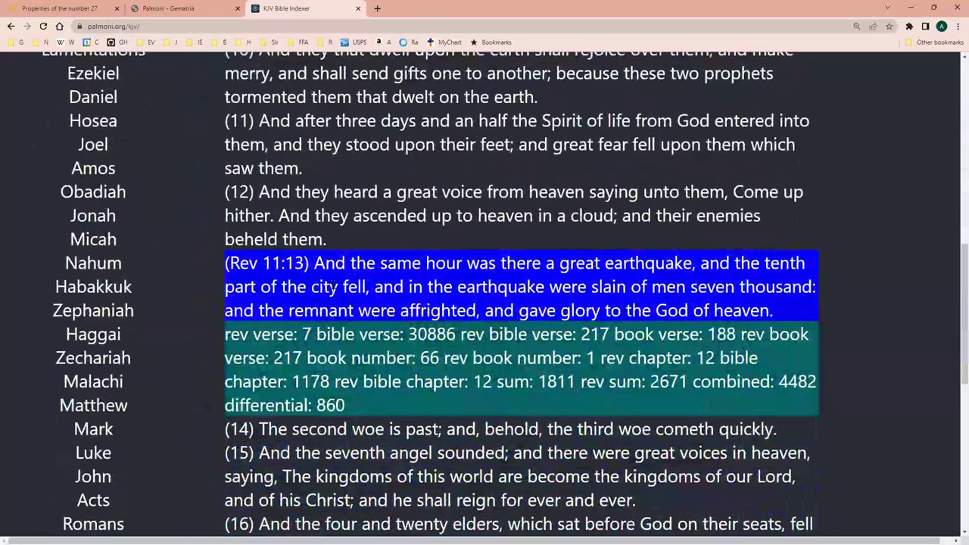
scroll(26, 95, up, 1)
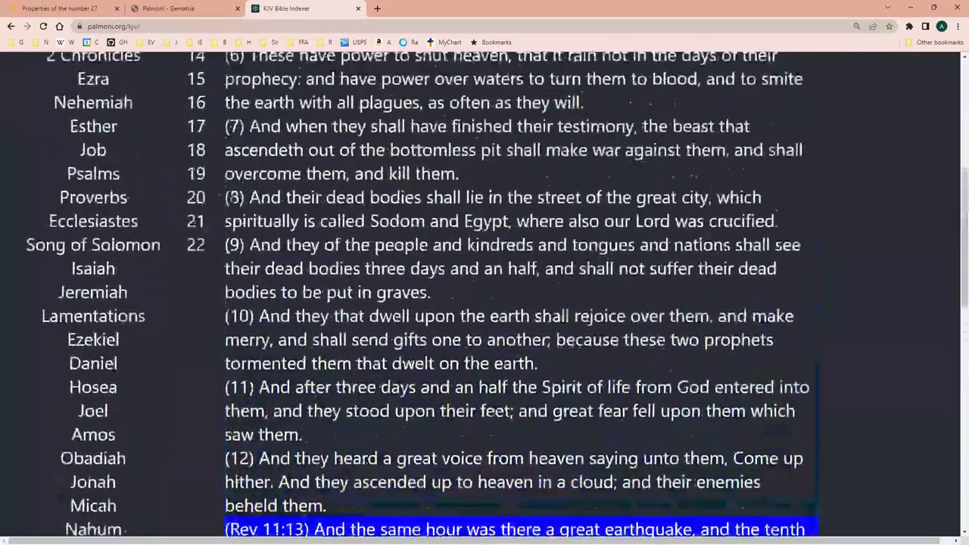
scroll(26, 95, up, 2)
scroll(20, 96, up, 3)
Search the Bible for the word 'fathom'
key(ctrl+a)
text(fathom)
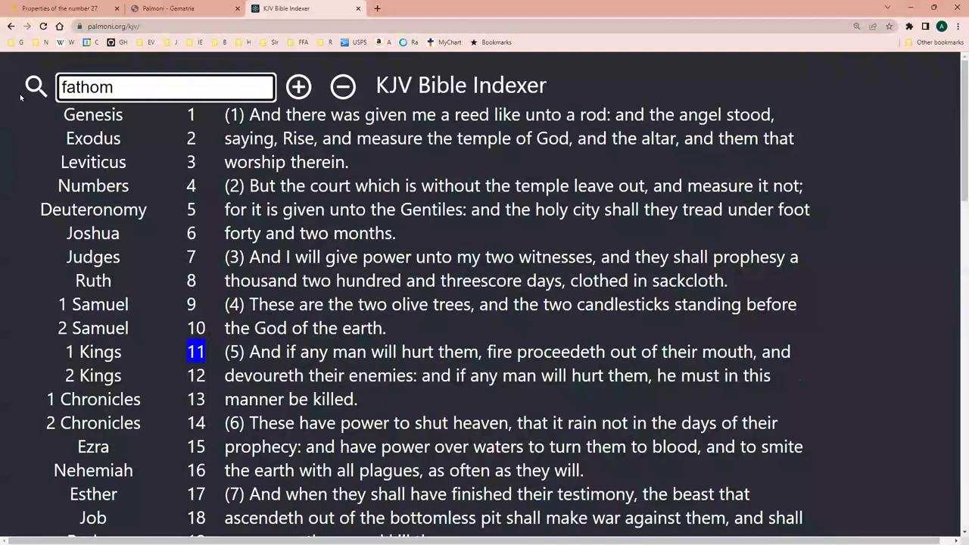
scroll(20, 96, down, 6)
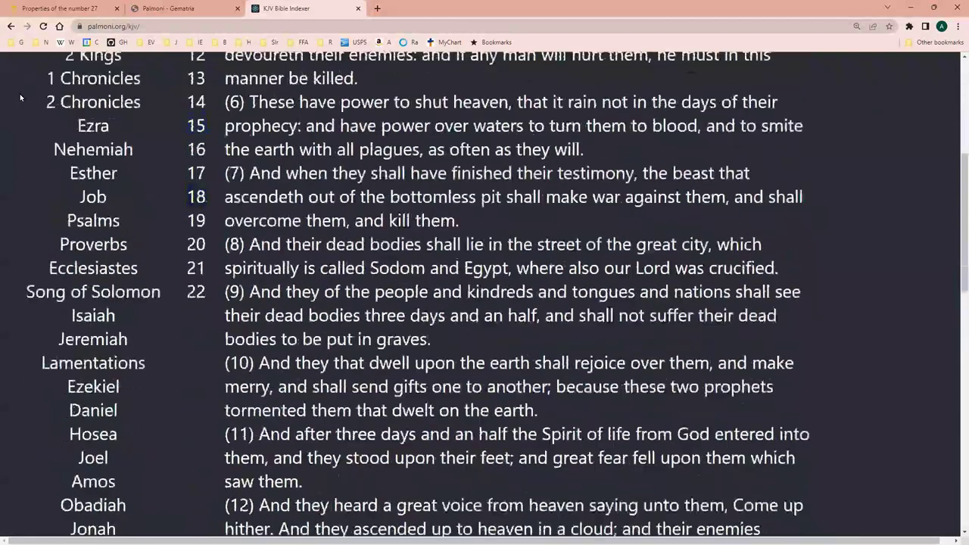
scroll(208, 144, down, 3)
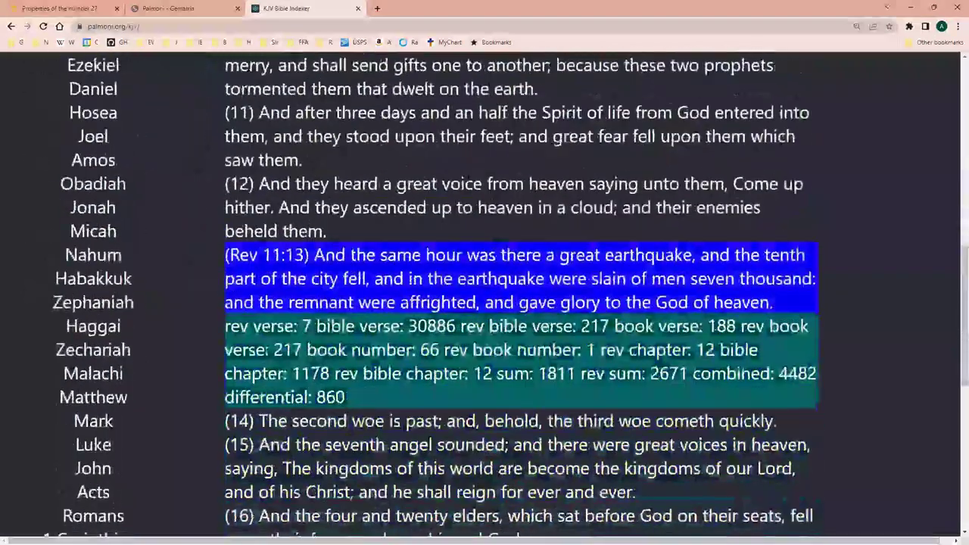
scroll(207, 144, up, 5)
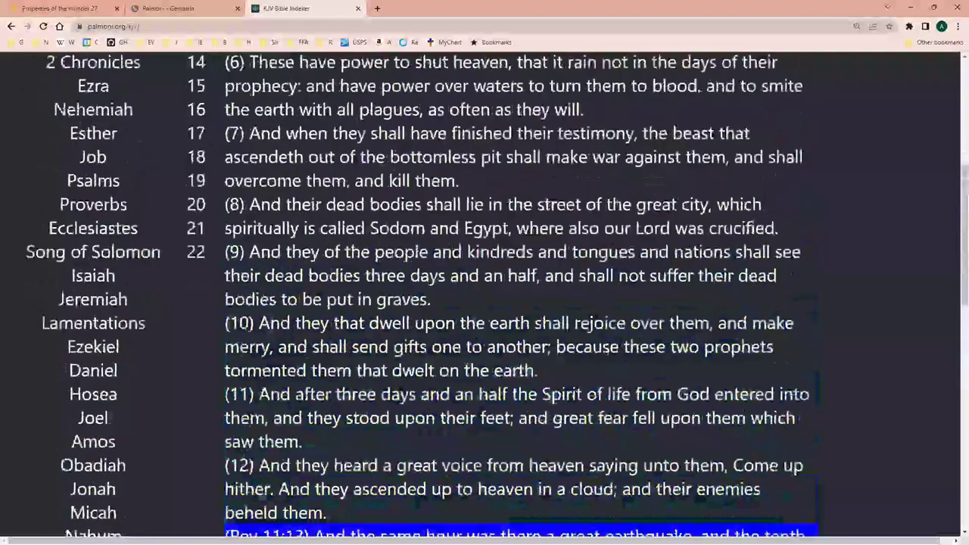
scroll(485, 295, up, 4)
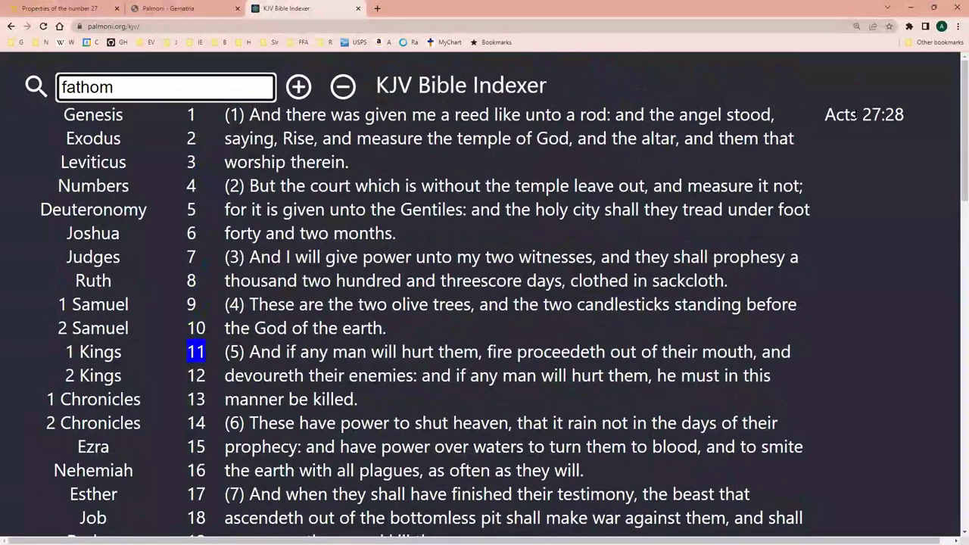
Open the Acts 27:28 result and review verse 28's twenty and fifteen fathoms
click(846, 114)
scroll(862, 238, down, 5)
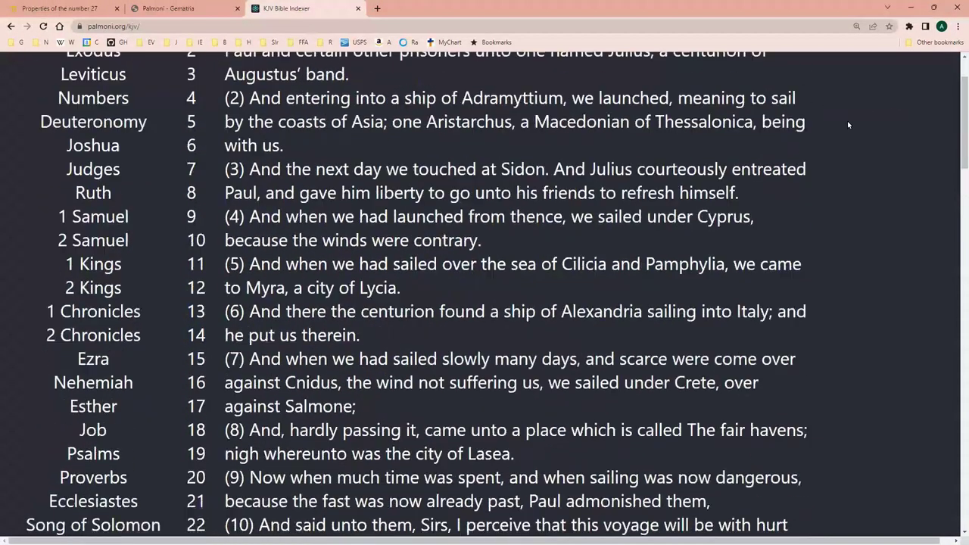
scroll(862, 239, down, 8)
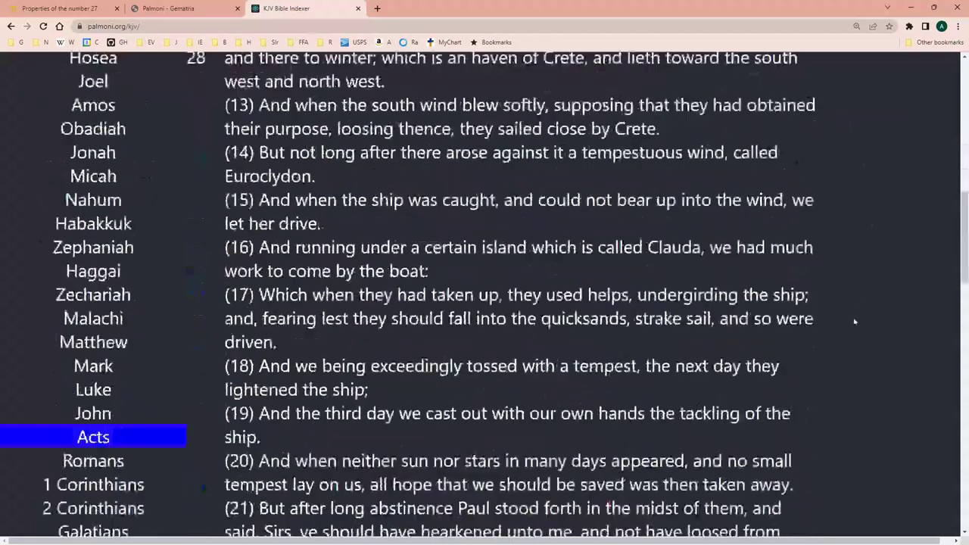
scroll(514, 380, down, 2)
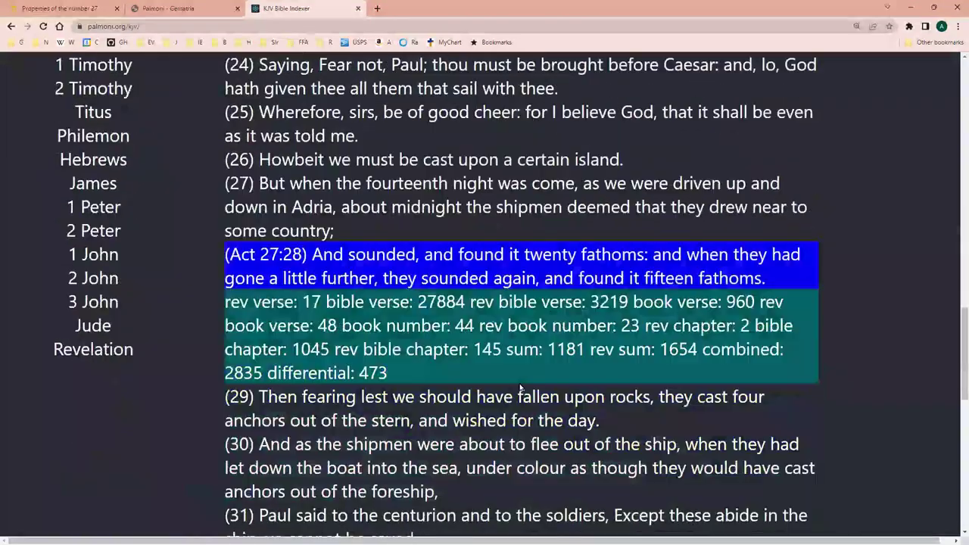
scroll(731, 217, up, 5)
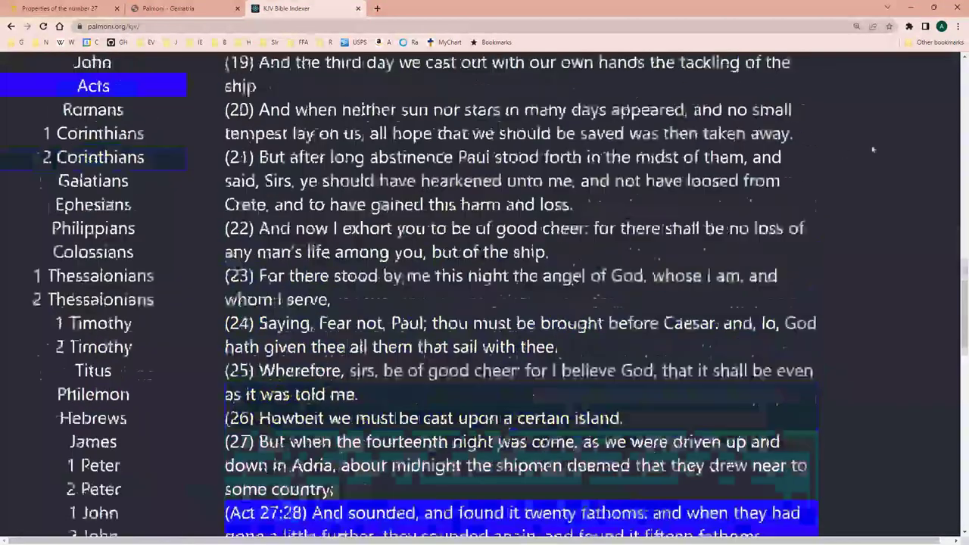
scroll(890, 156, up, 6)
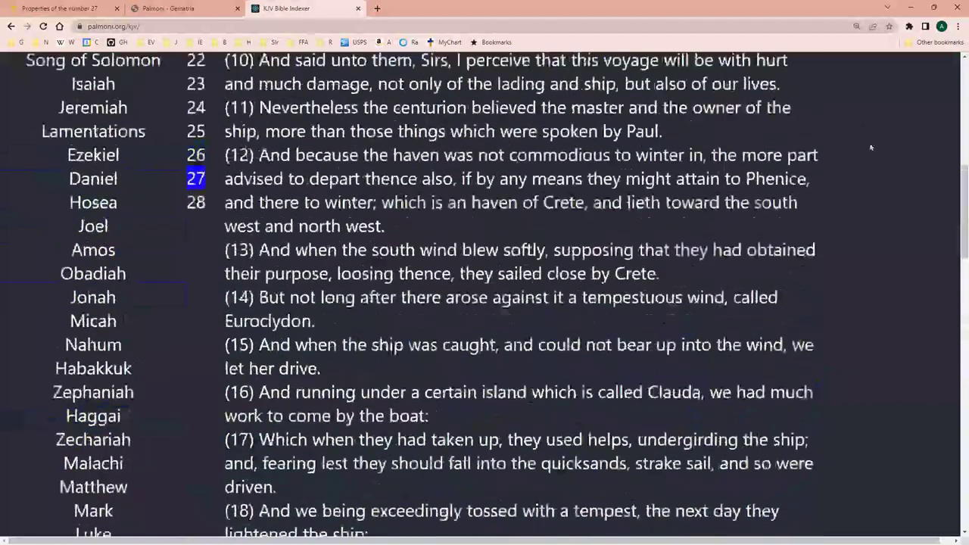
scroll(890, 475, up, 3)
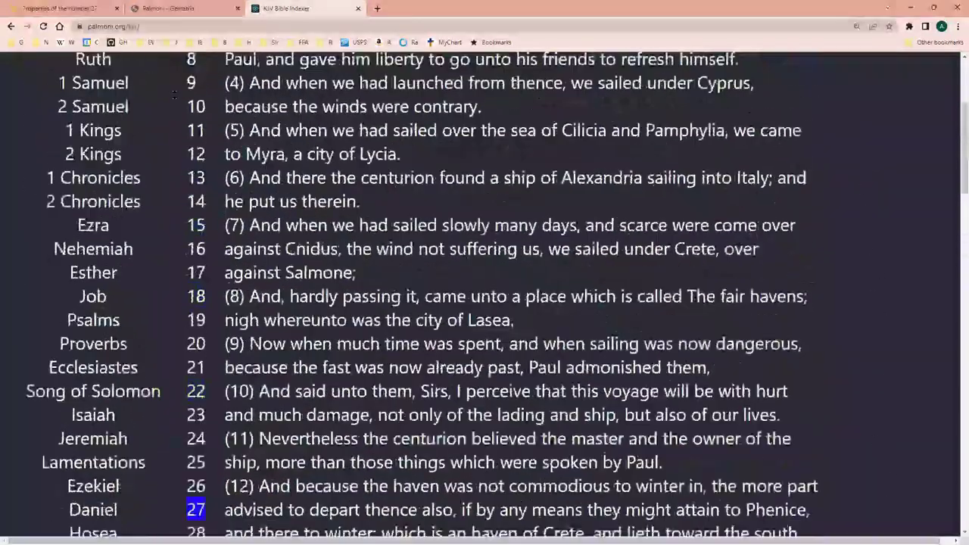
scroll(23, 92, up, 3)
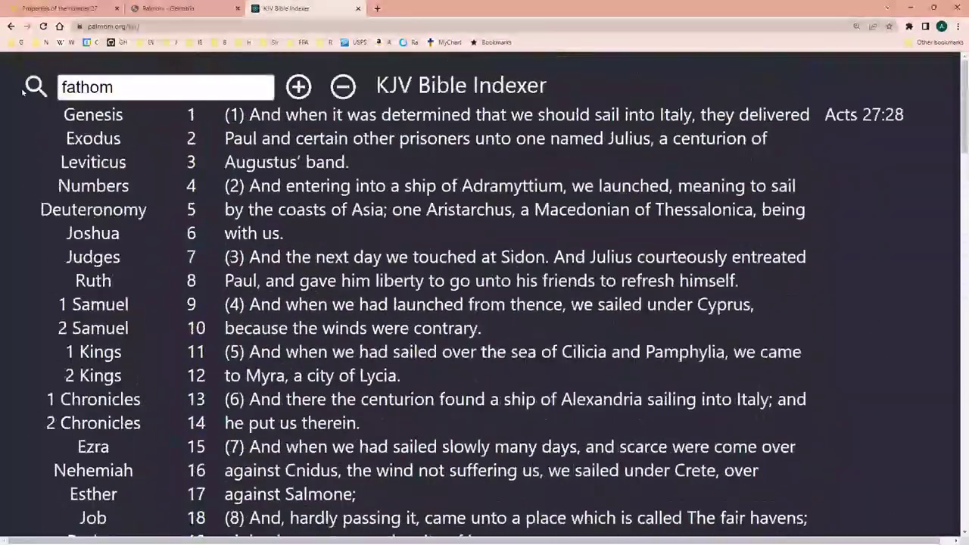
Clear 'fathom' from the search box while viewing Acts 27
click(23, 93)
key(BackSpace)
scroll(23, 92, down, 2)
scroll(23, 91, down, 9)
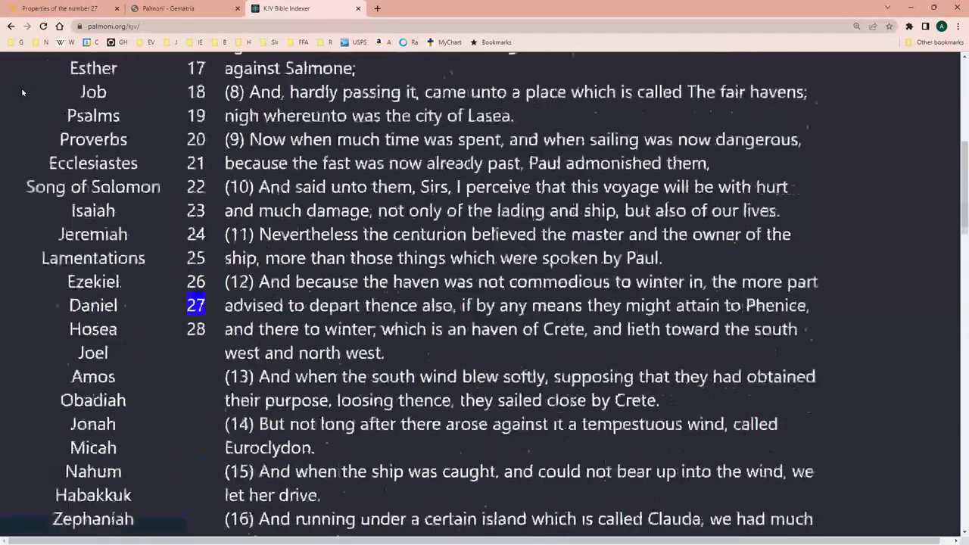
scroll(270, 114, down, 6)
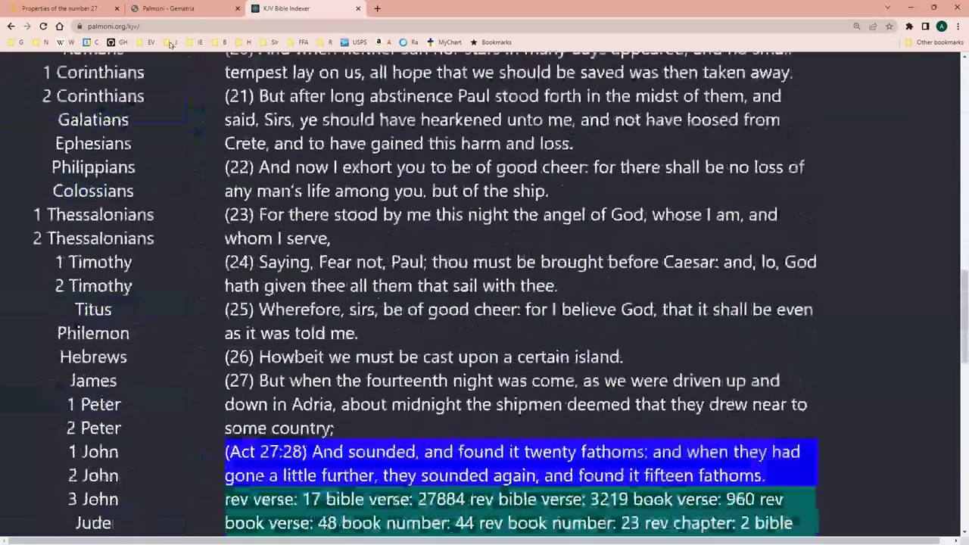
scroll(270, 114, up, 7)
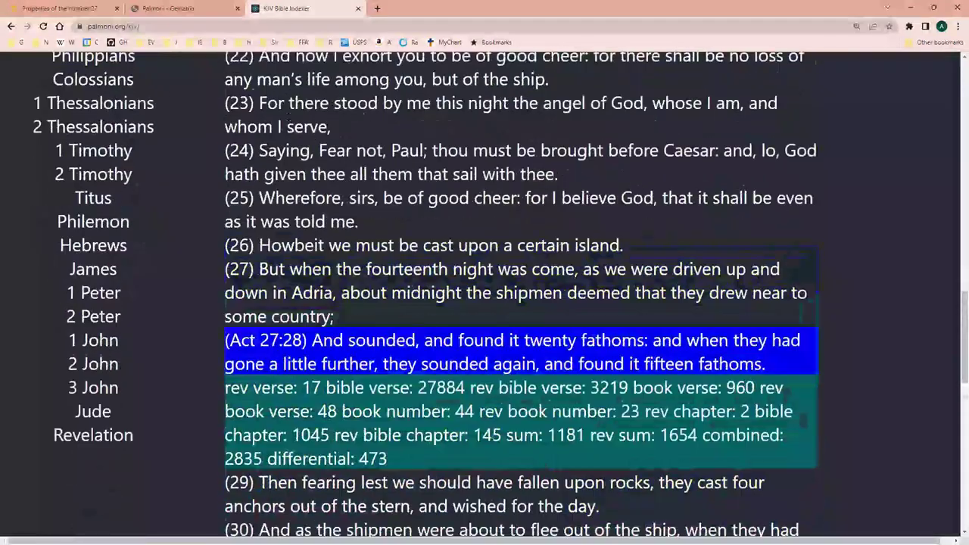
scroll(284, 106, up, 7)
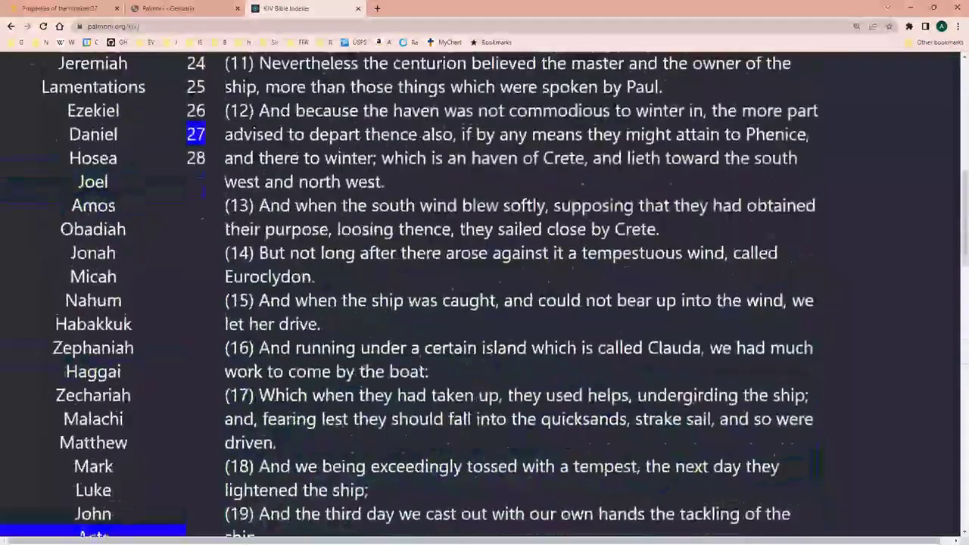
scroll(285, 110, up, 4)
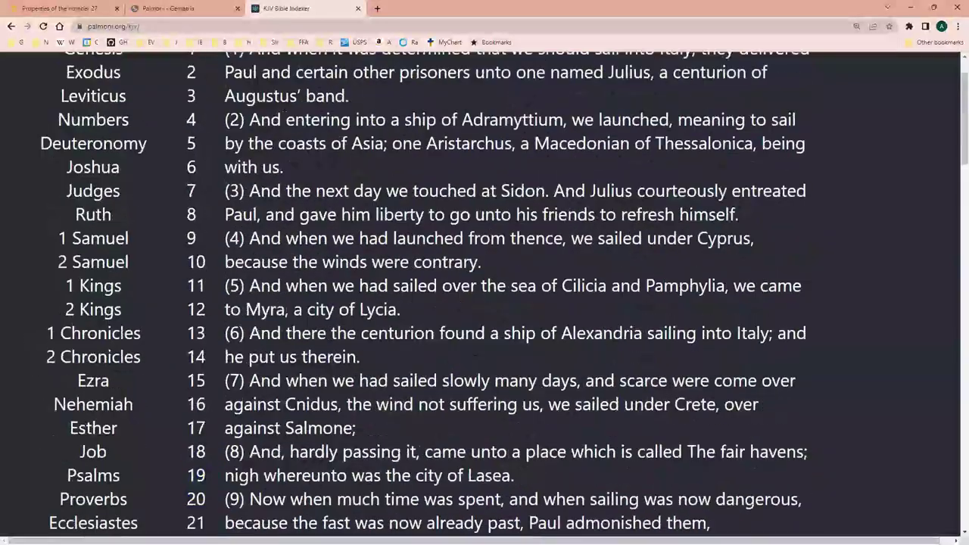
Show Acts 27:1's details (sum 1564, differential 382) and add it as matrix entry A
click(361, 173)
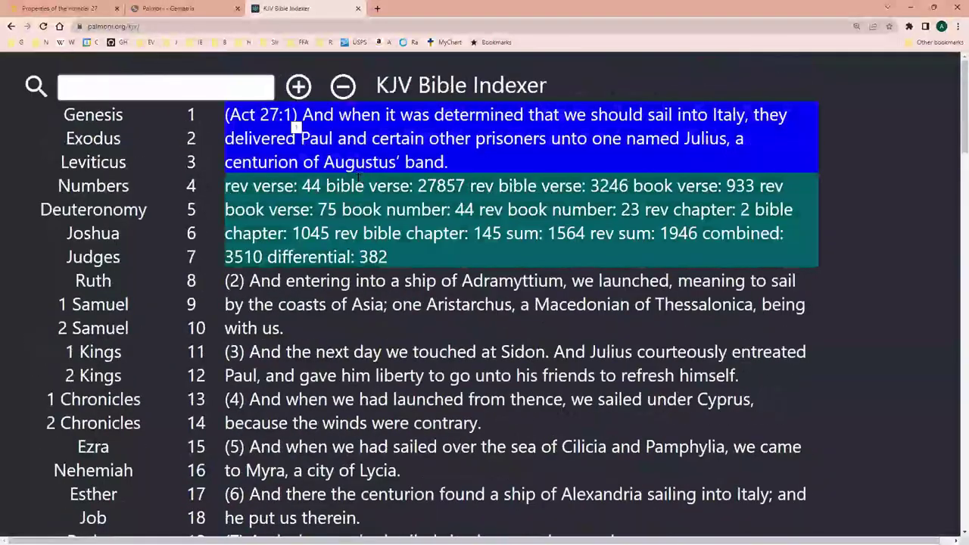
click(298, 87)
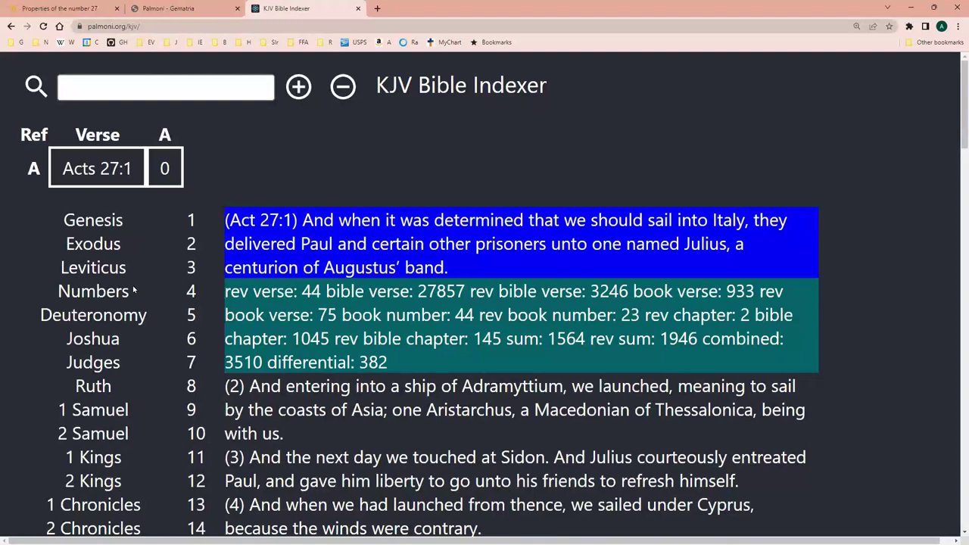
scroll(188, 305, down, 1)
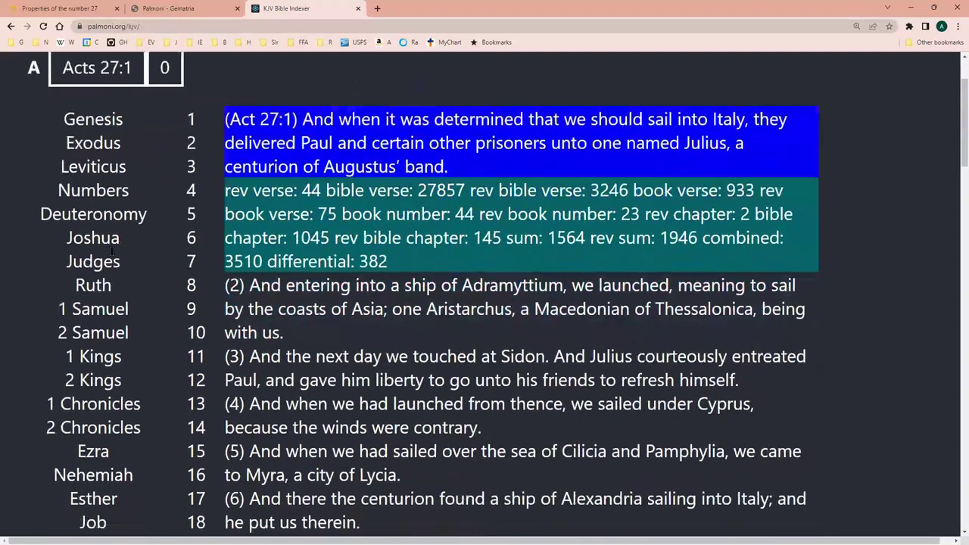
scroll(141, 429, down, 2)
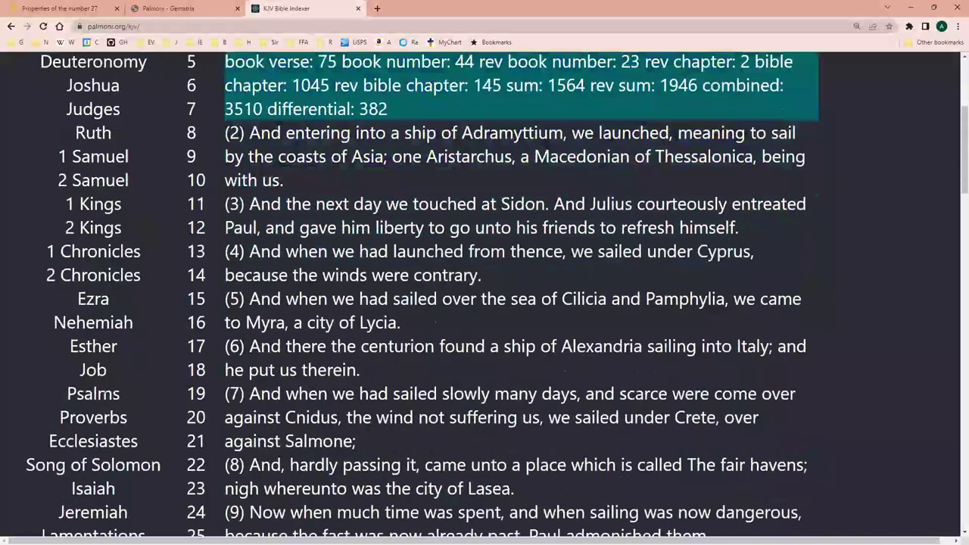
Add Job 1:1 and Judges 1:1 to the verse matrix alongside Acts 27:1
click(95, 321)
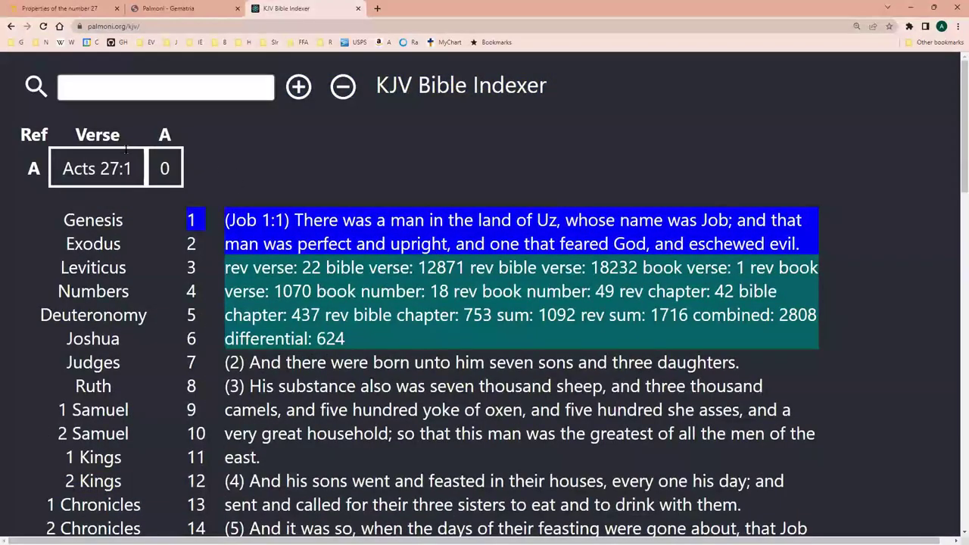
click(299, 86)
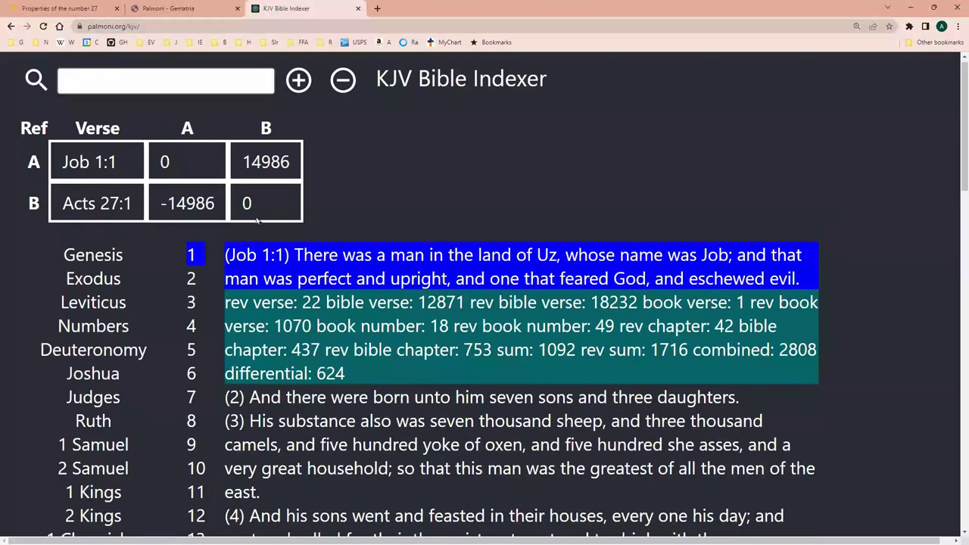
scroll(370, 405, down, 1)
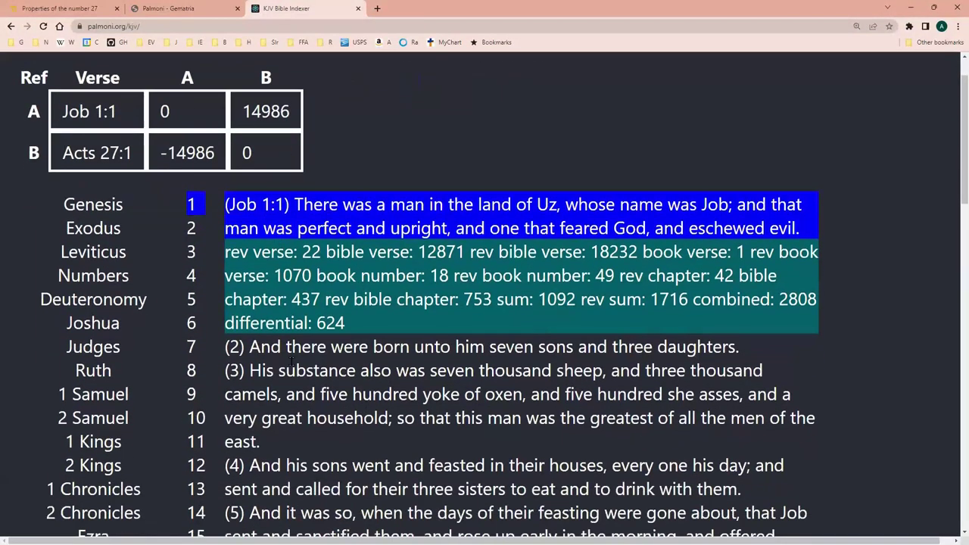
click(100, 348)
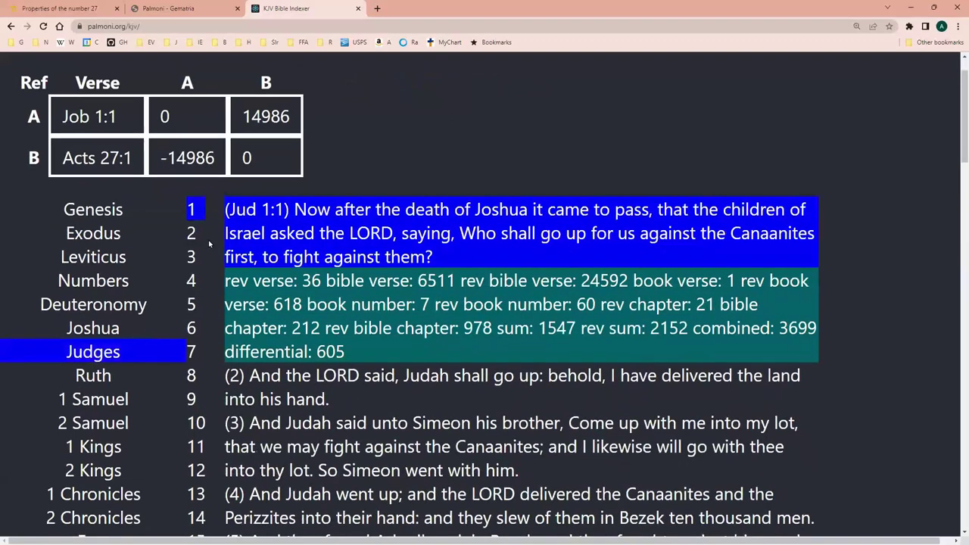
scroll(211, 243, up, 1)
click(297, 85)
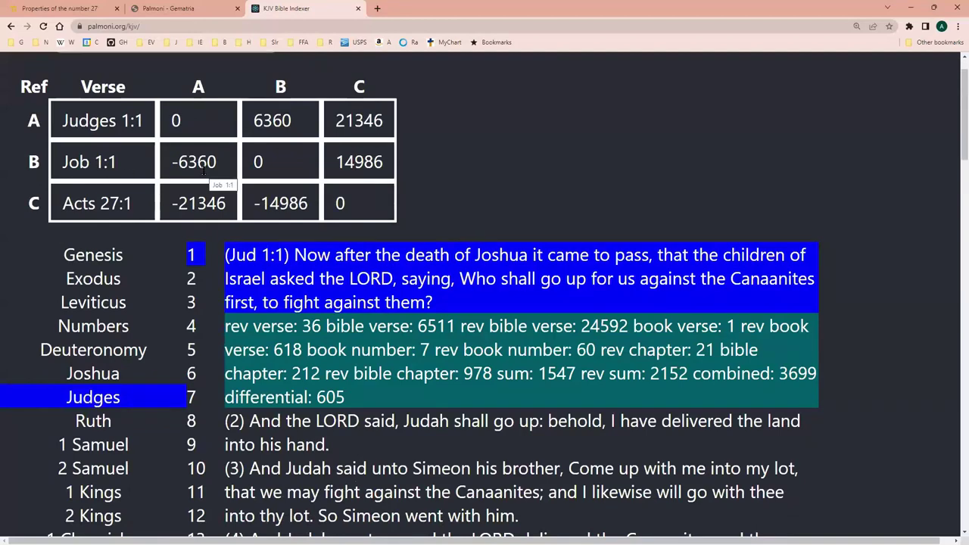
Open the book of Exodus and scroll down to its chapter list
click(105, 277)
scroll(226, 348, down, 5)
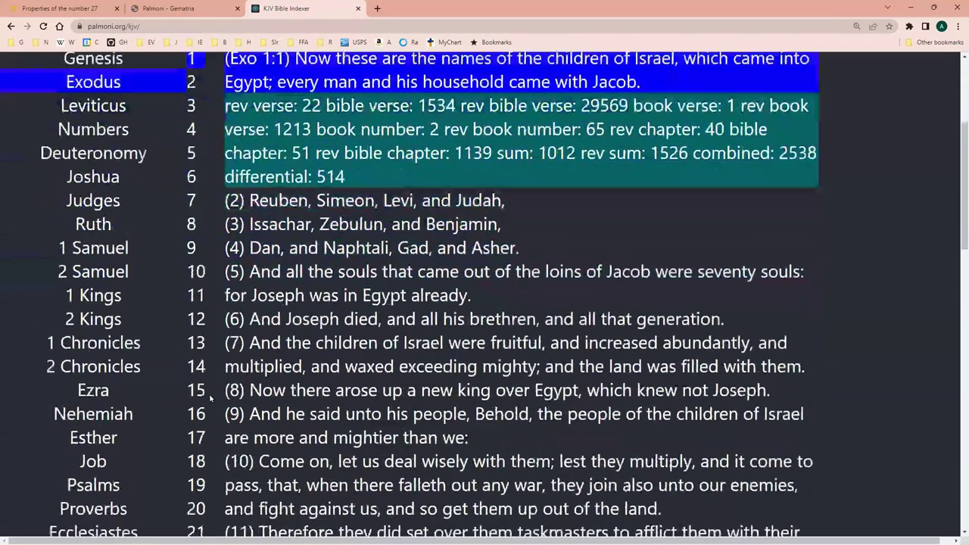
scroll(409, 295, down, 3)
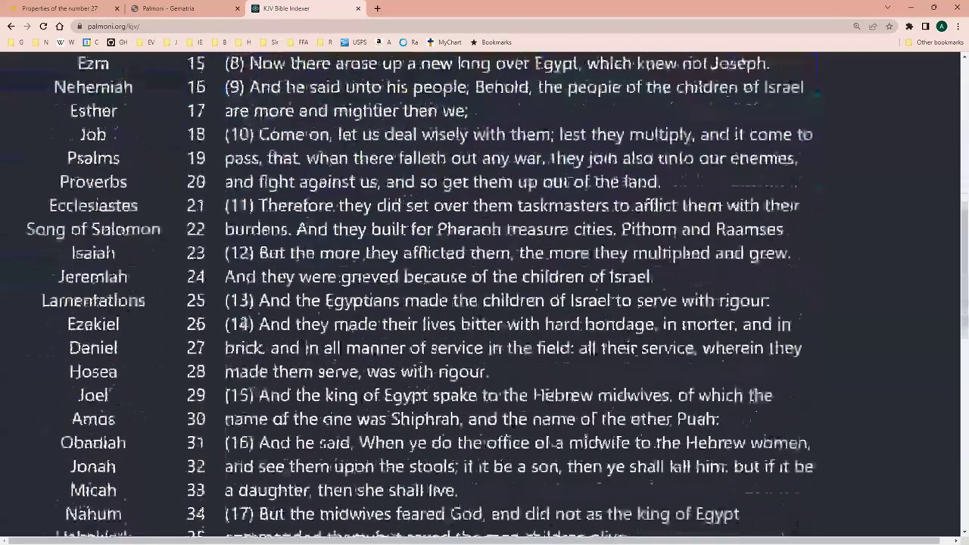
scroll(409, 295, down, 1)
scroll(409, 295, down, 1)
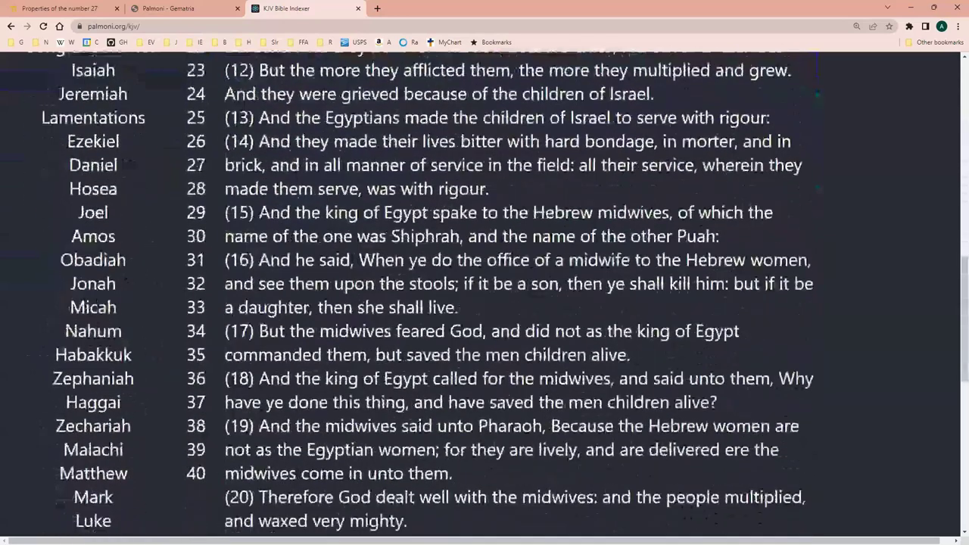
Add Exodus 31:13 to the matrix: 4077 from Judges 1:1, 25423 from Acts 27:1
click(195, 259)
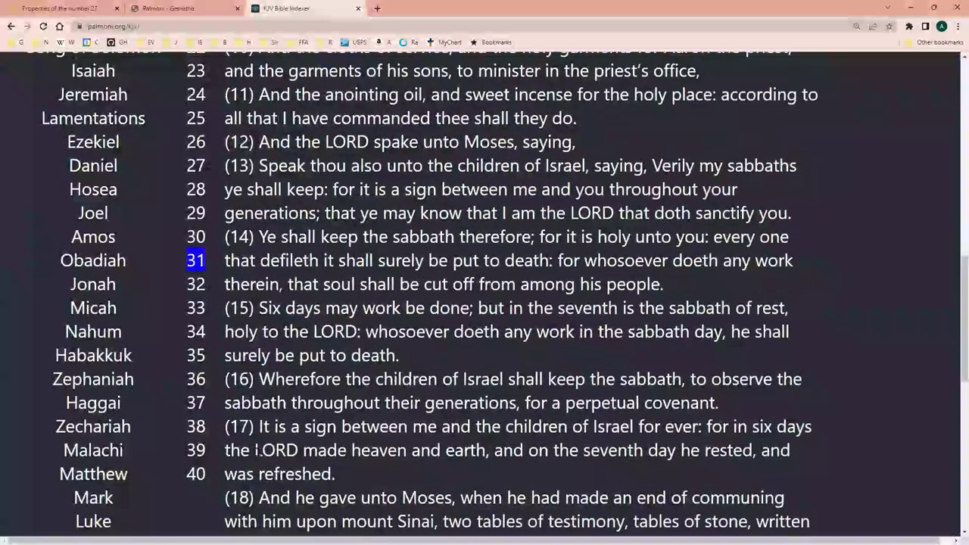
scroll(268, 429, up, 3)
scroll(269, 429, up, 1)
scroll(331, 130, up, 5)
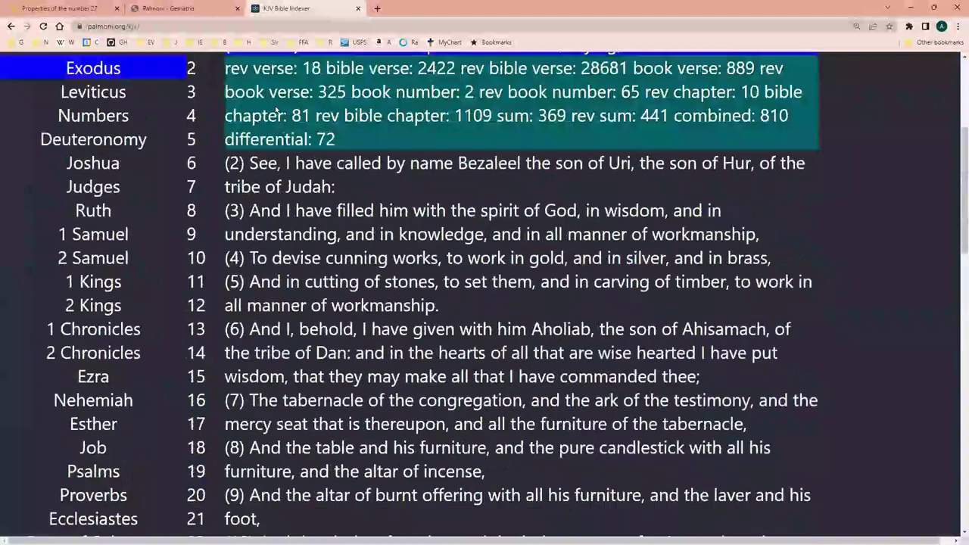
scroll(331, 130, up, 3)
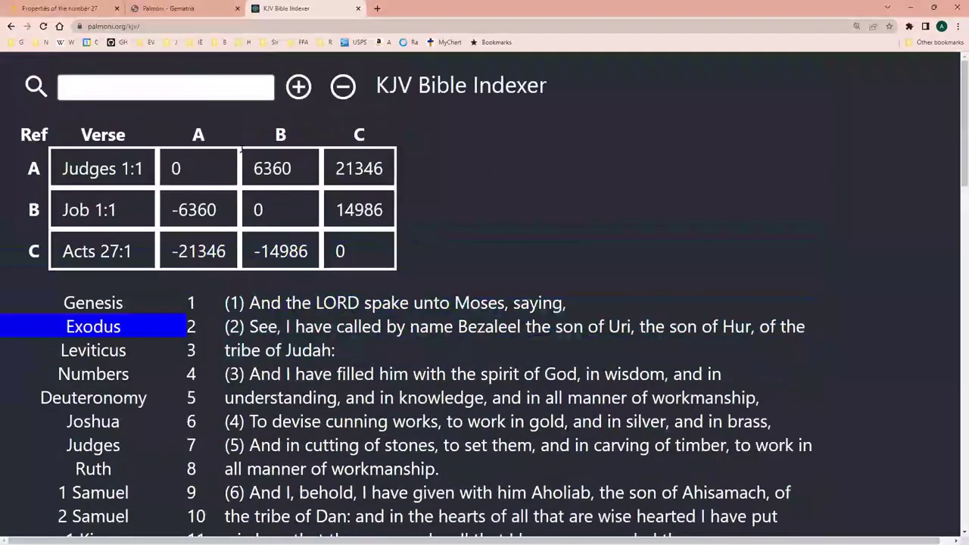
scroll(297, 235, down, 8)
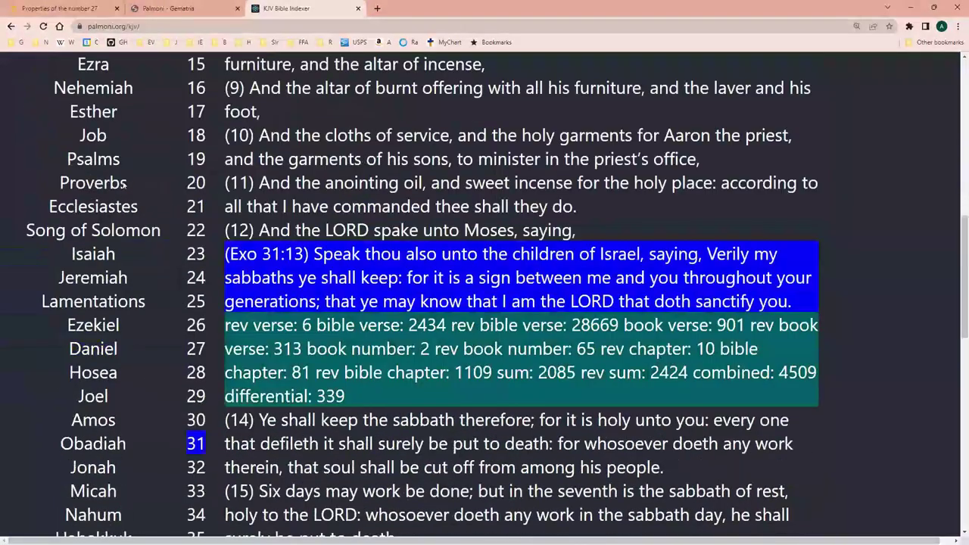
scroll(142, 193, up, 8)
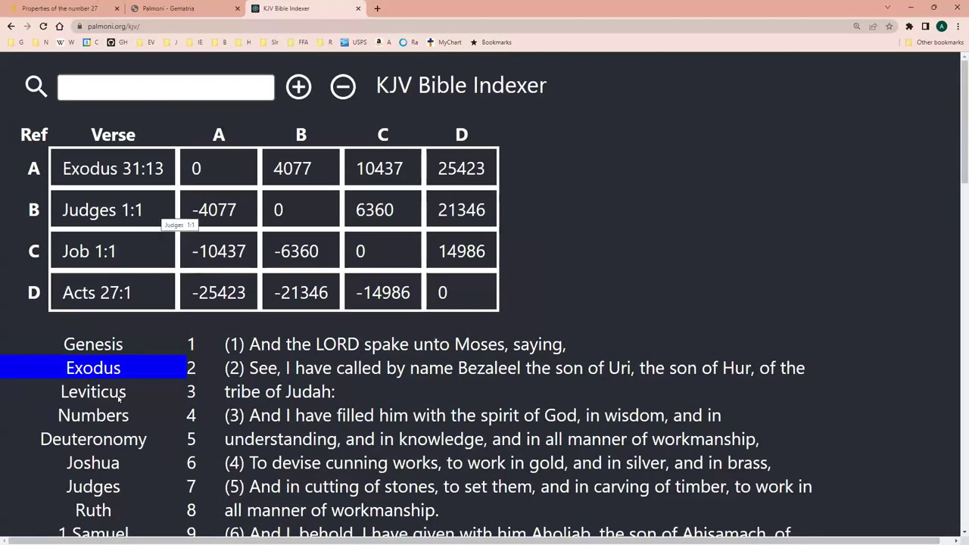
scroll(121, 391, down, 4)
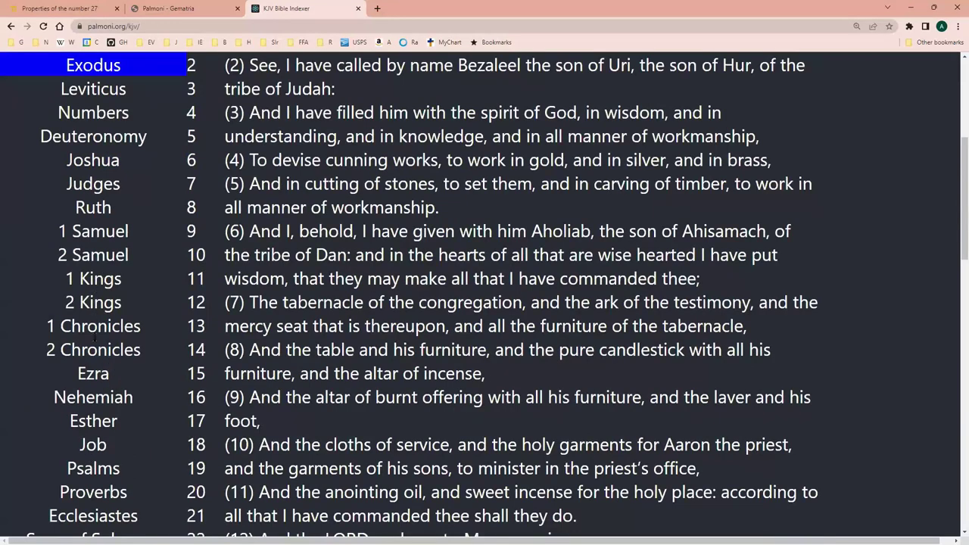
scroll(91, 327, down, 2)
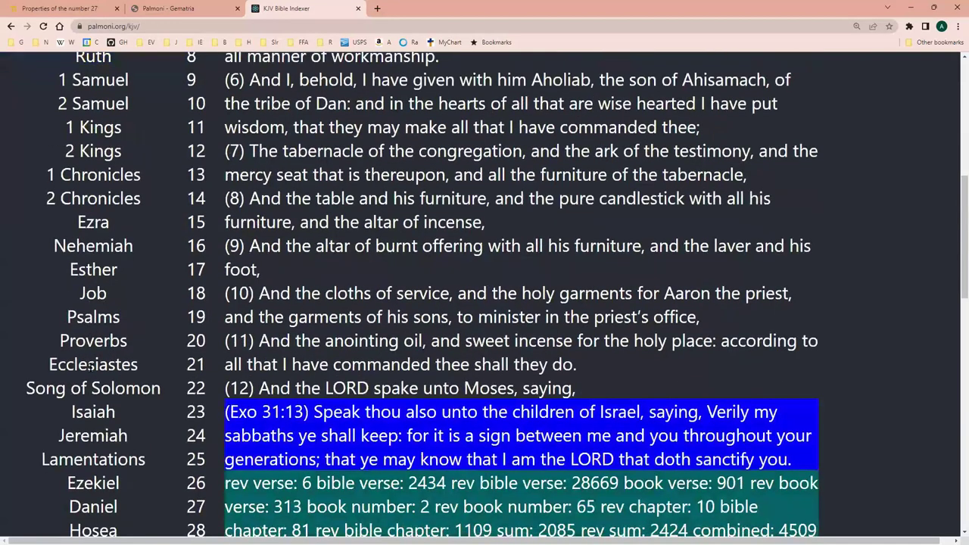
Open Ezekiel chapter 20 and add Ezekiel 20:12 to the comparison matrix
scroll(95, 379, down, 1)
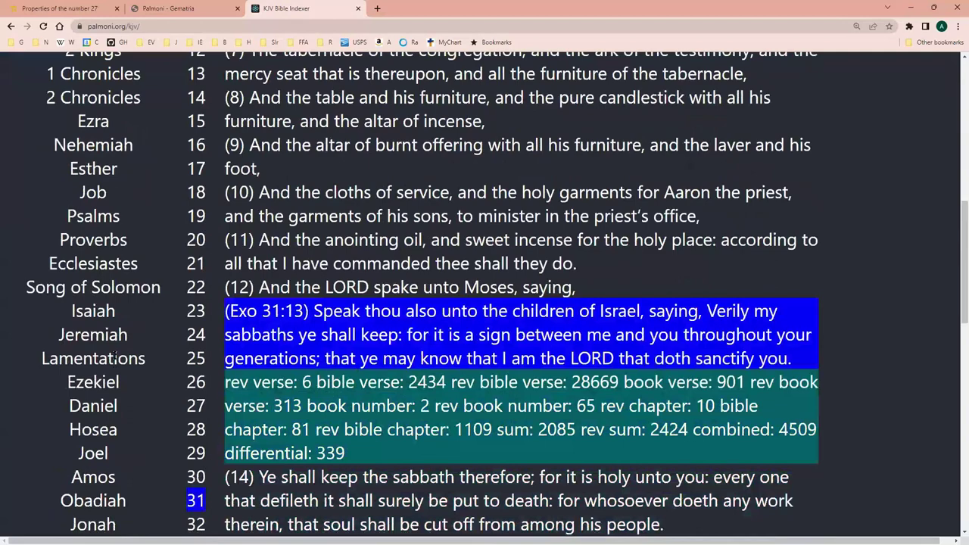
click(179, 381)
scroll(200, 363, up, 5)
click(294, 282)
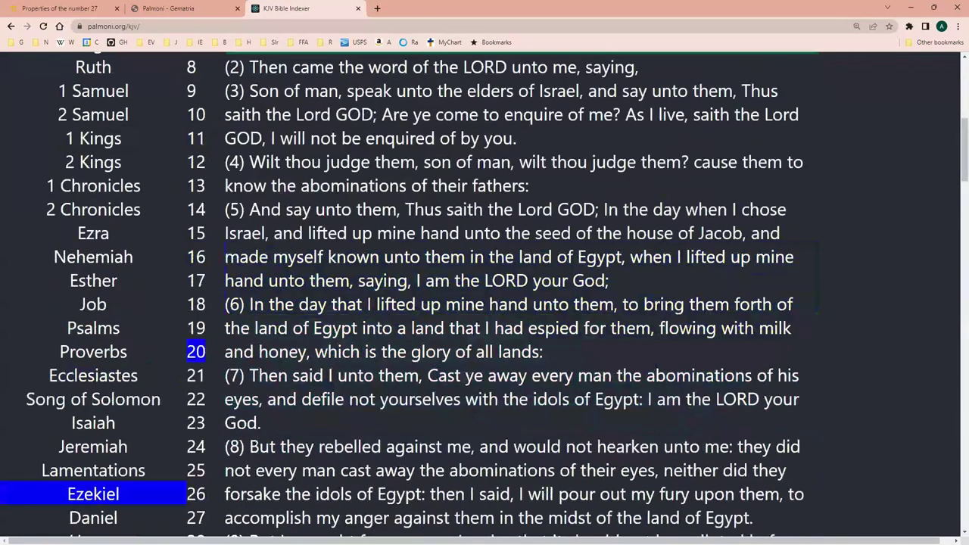
scroll(248, 441, up, 3)
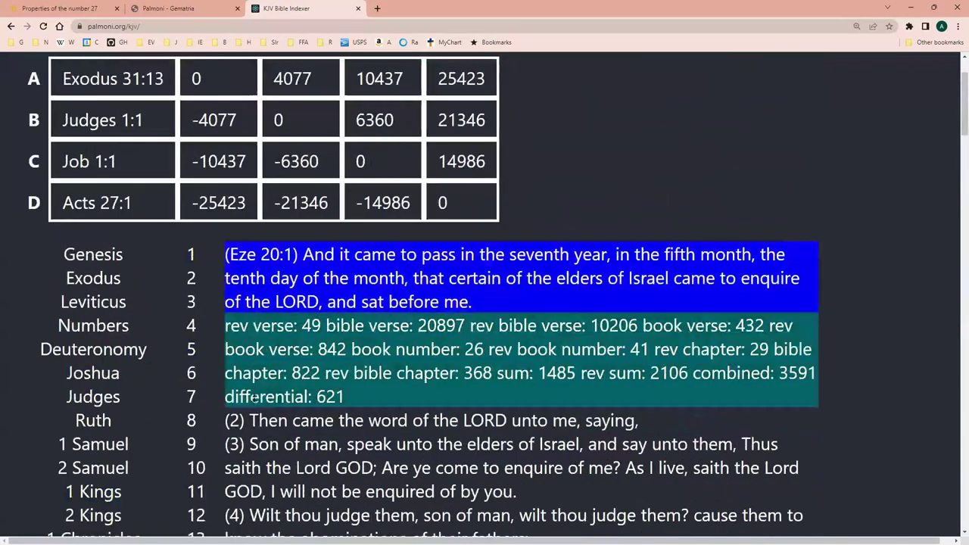
scroll(248, 440, down, 5)
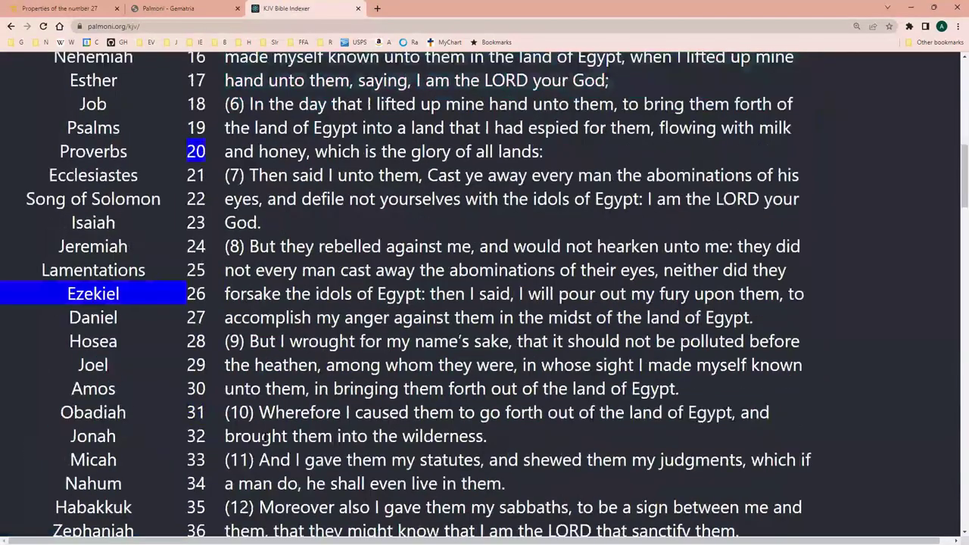
scroll(329, 233, down, 2)
scroll(327, 208, down, 2)
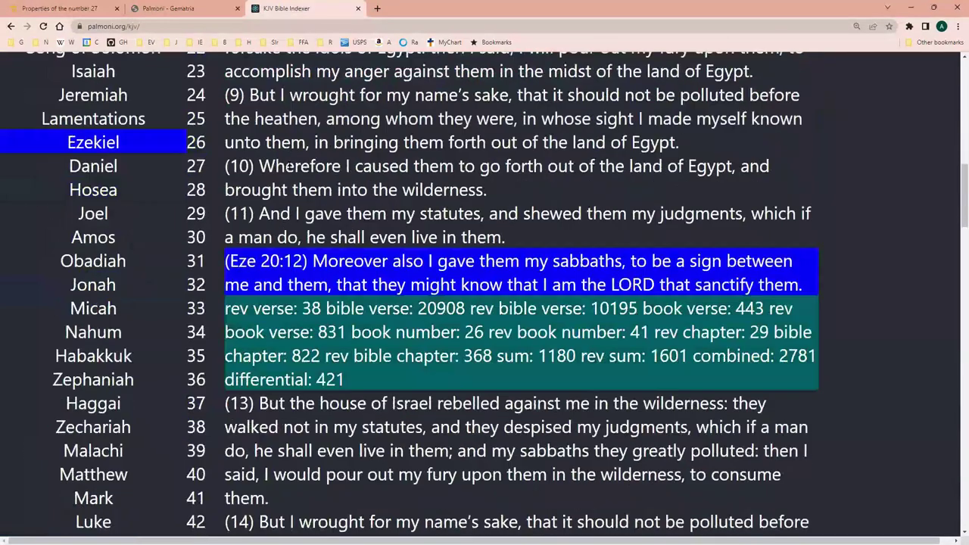
scroll(290, 96, up, 9)
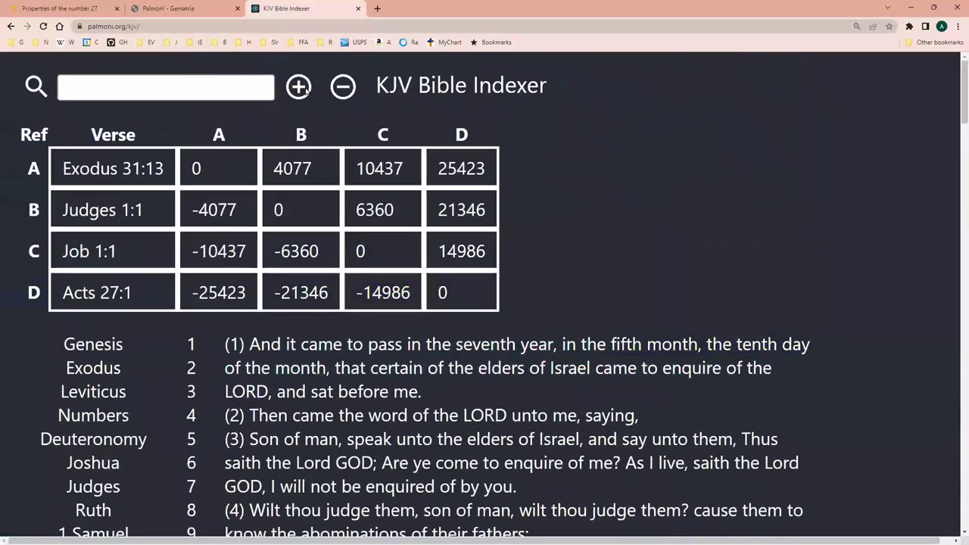
click(301, 88)
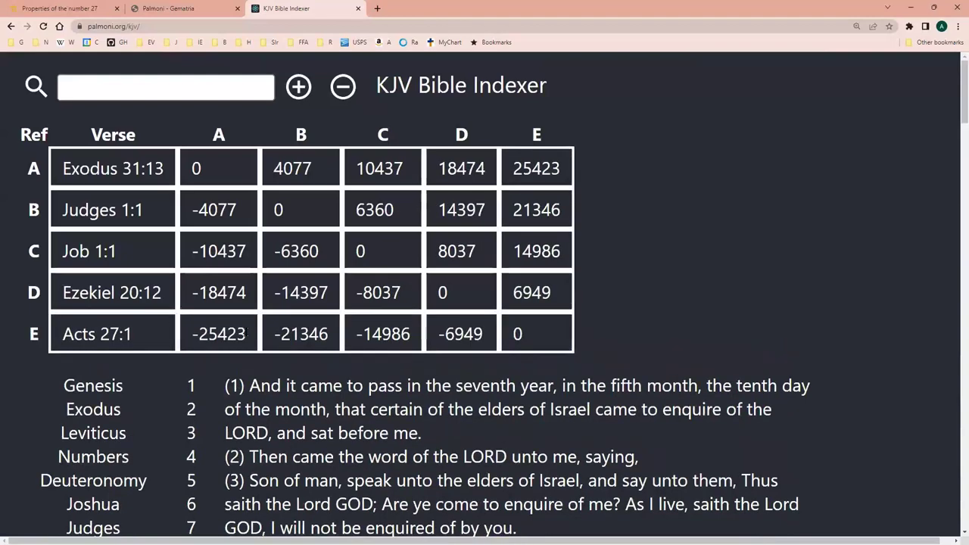
Show the number details for Ezekiel 20:20, eight verses after 20:12
scroll(246, 334, down, 10)
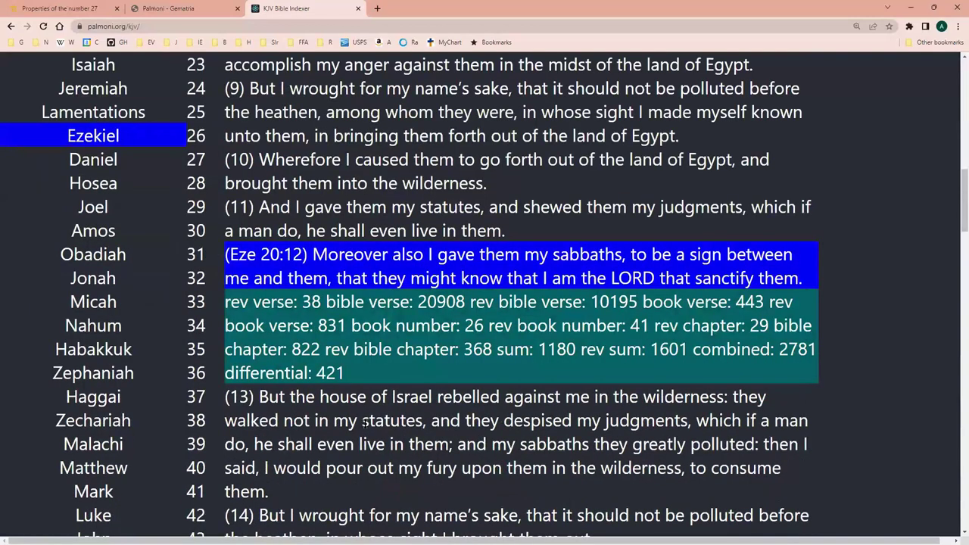
scroll(364, 409, down, 4)
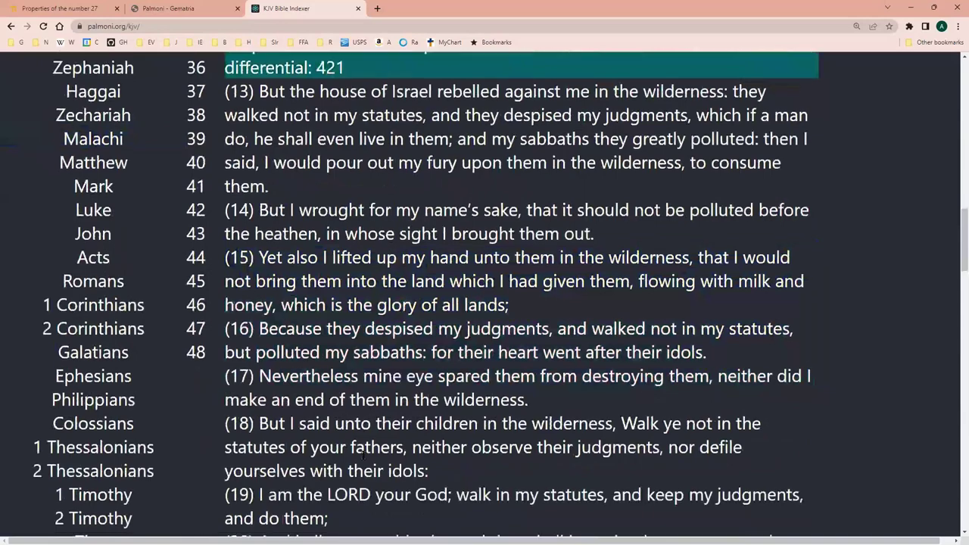
scroll(302, 341, down, 3)
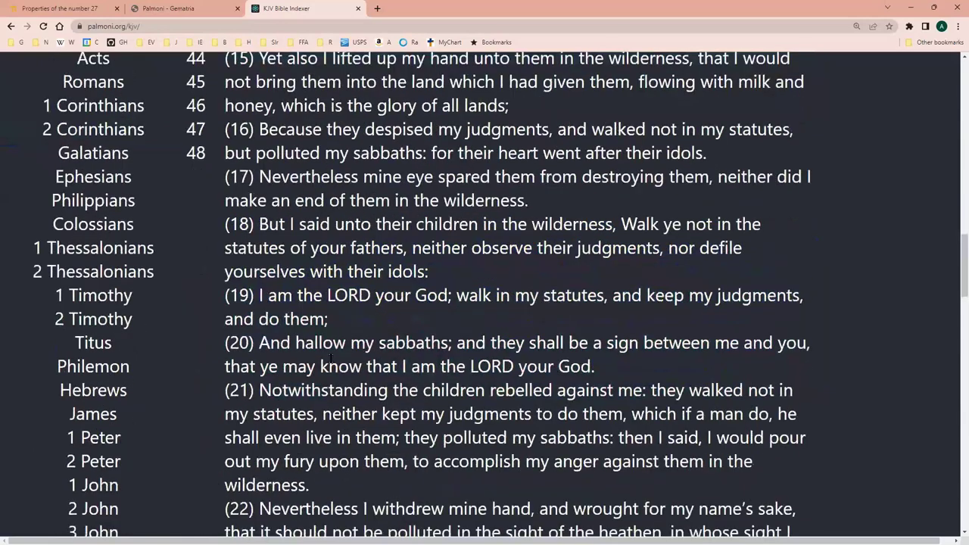
click(364, 370)
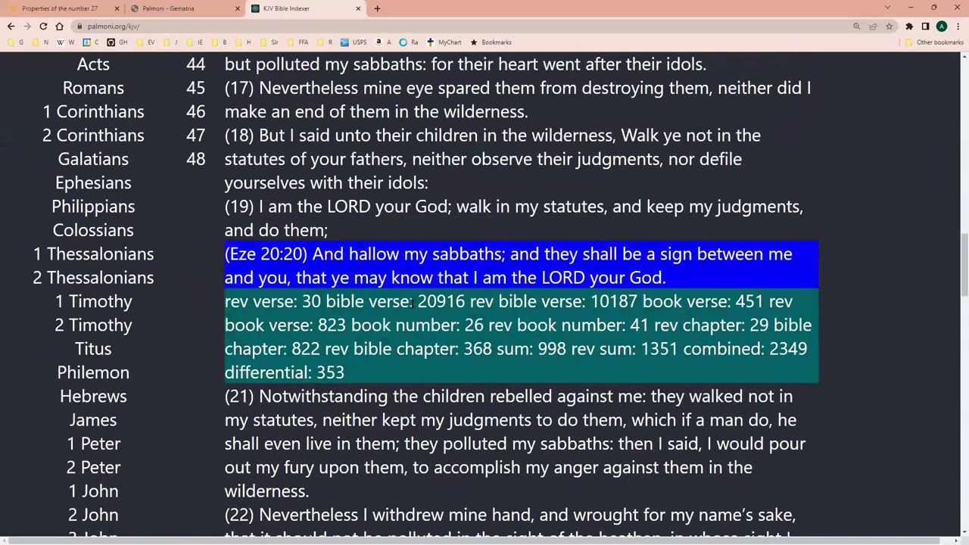
scroll(428, 327, up, 1)
scroll(269, 118, up, 4)
scroll(269, 119, up, 12)
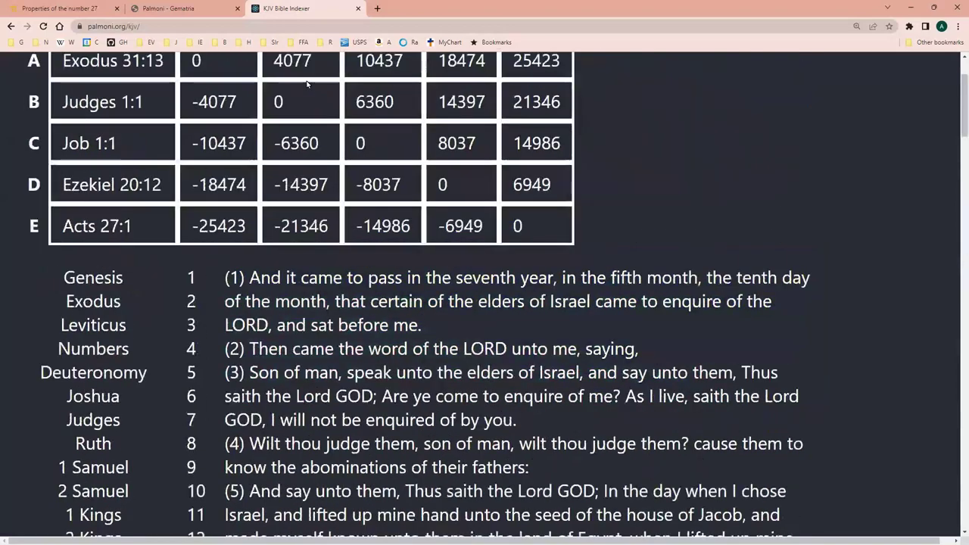
scroll(302, 136, down, 15)
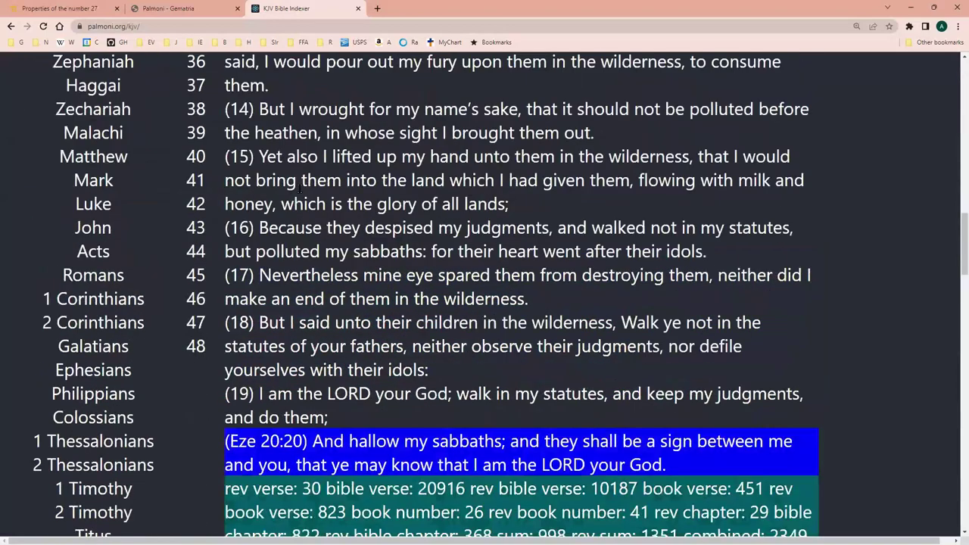
scroll(301, 186, up, 16)
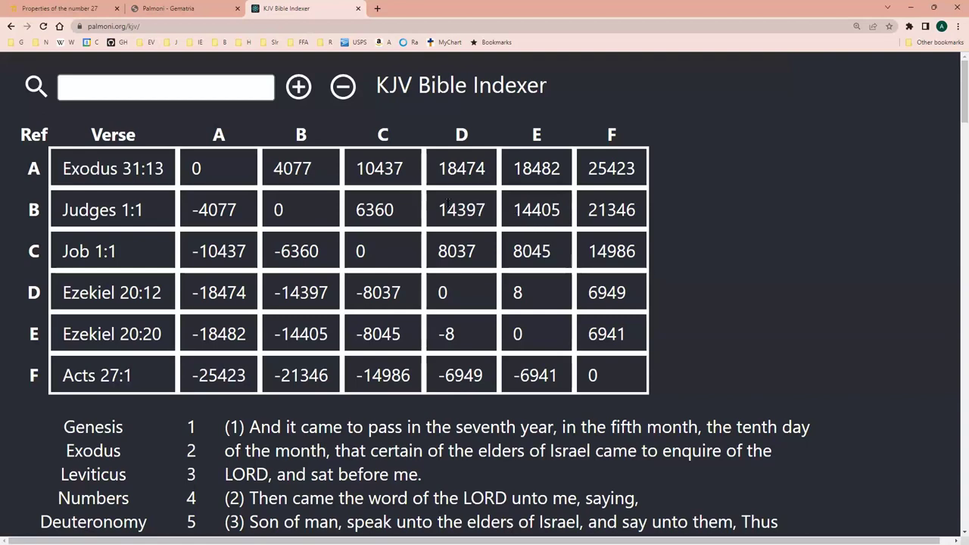
Show Exodus 31 in the verse list and select the 18474 distance to Ezekiel 20:12
mouse_move(464, 210)
click(485, 222)
scroll(473, 209, up, 2)
double_click(477, 149)
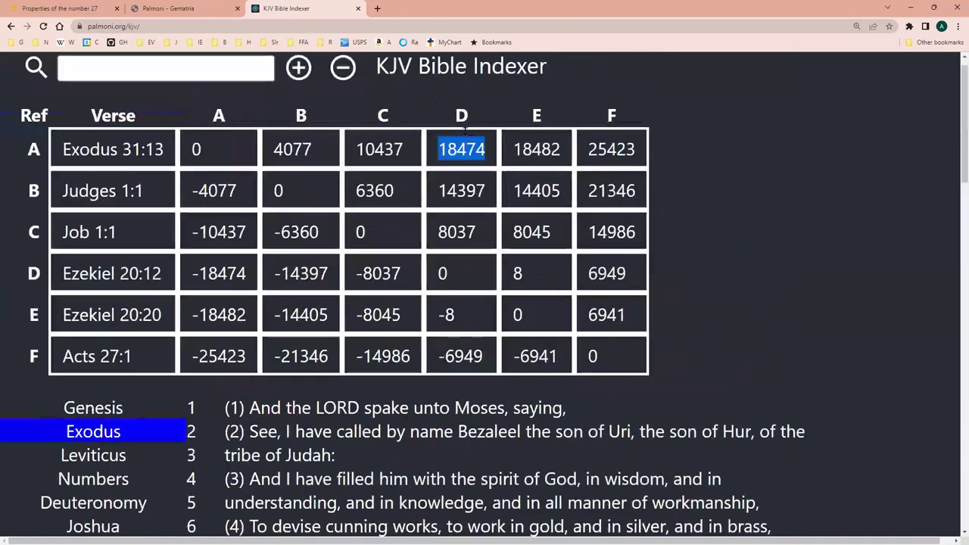
scroll(484, 168, up, 1)
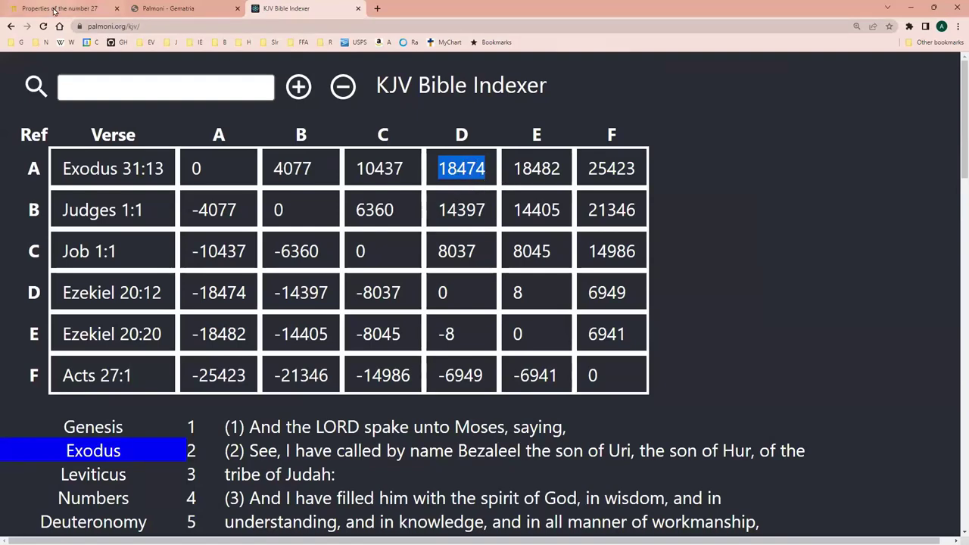
Switch to the Number Empire page for 27 and zoom it to 175%
mouse_move(55, 10)
key(ctrl+1)
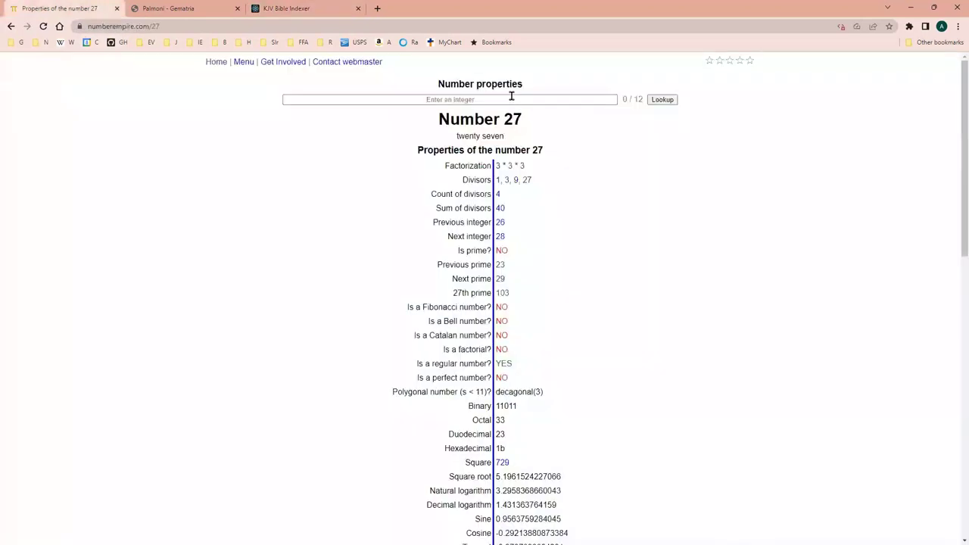
click(510, 96)
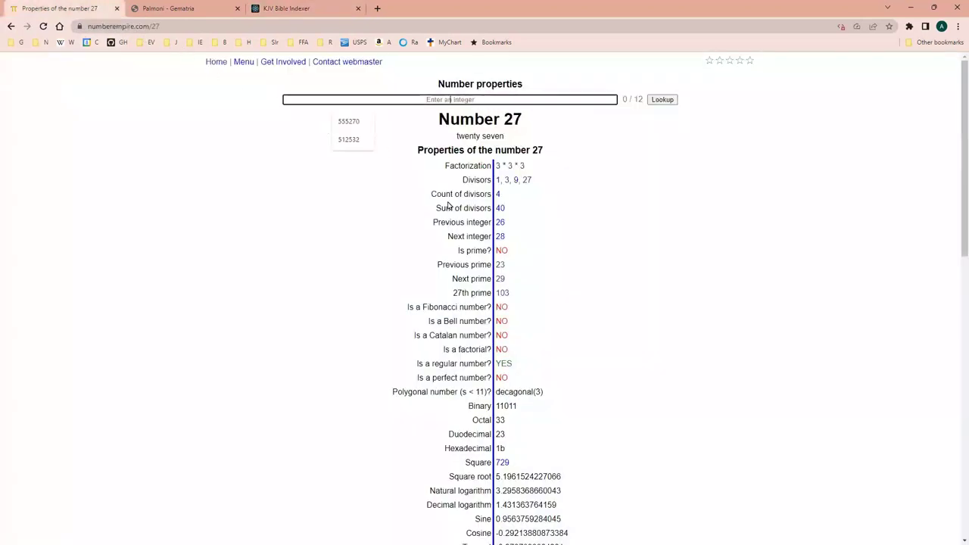
key(ctrl+plus)
key(ctrl+plus)
key(ctrl+plus)
key(ctrl+plus)
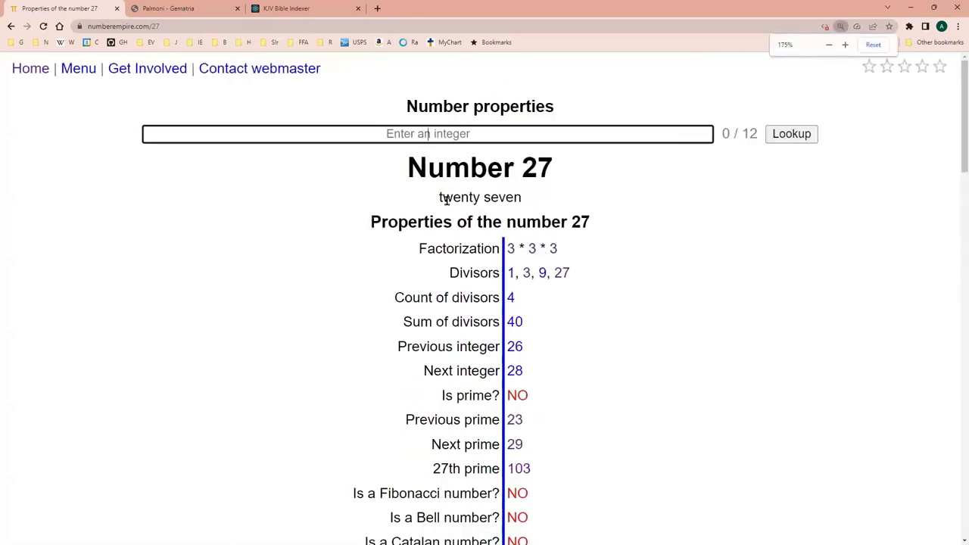
key(ctrl+plus)
key(ctrl+plus)
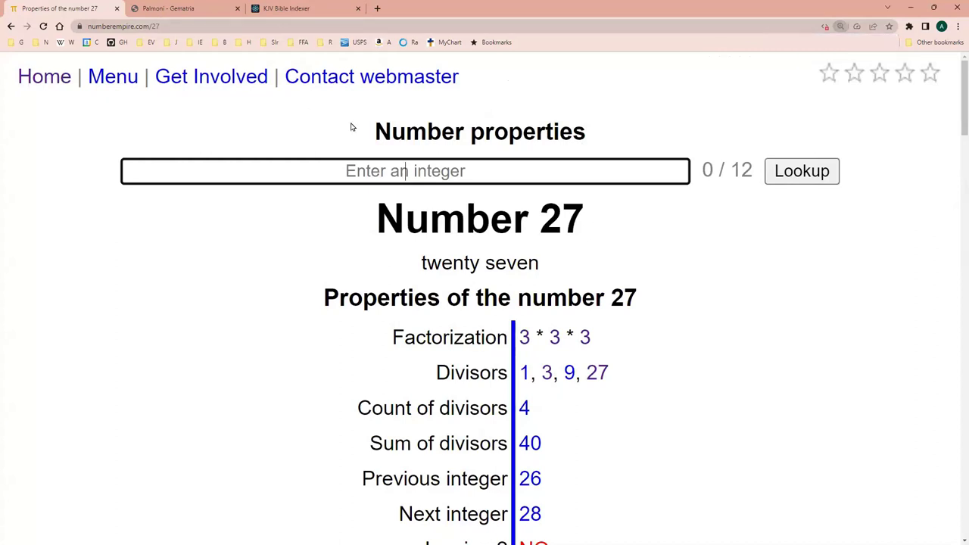
Enter 18474 in the integer box and look up its properties
click(392, 168)
text(18474)
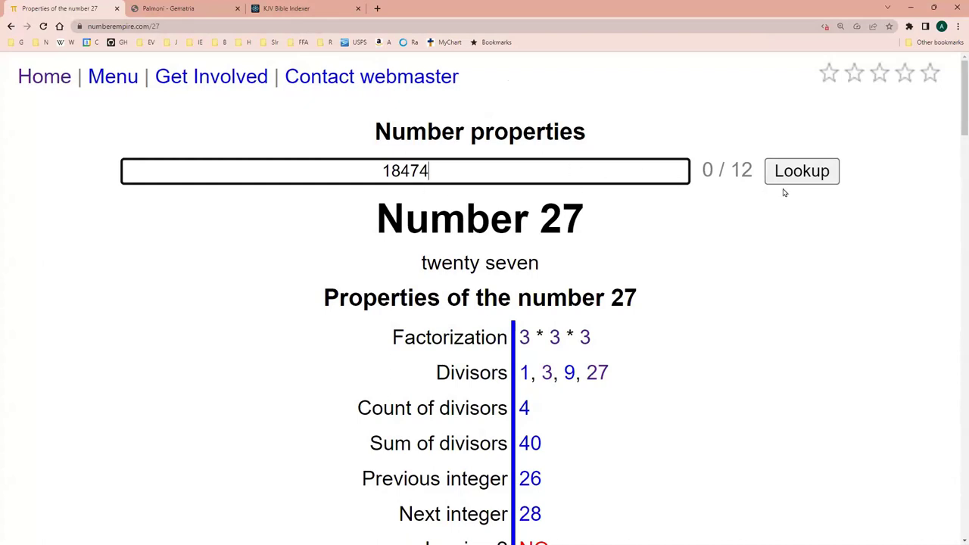
click(802, 173)
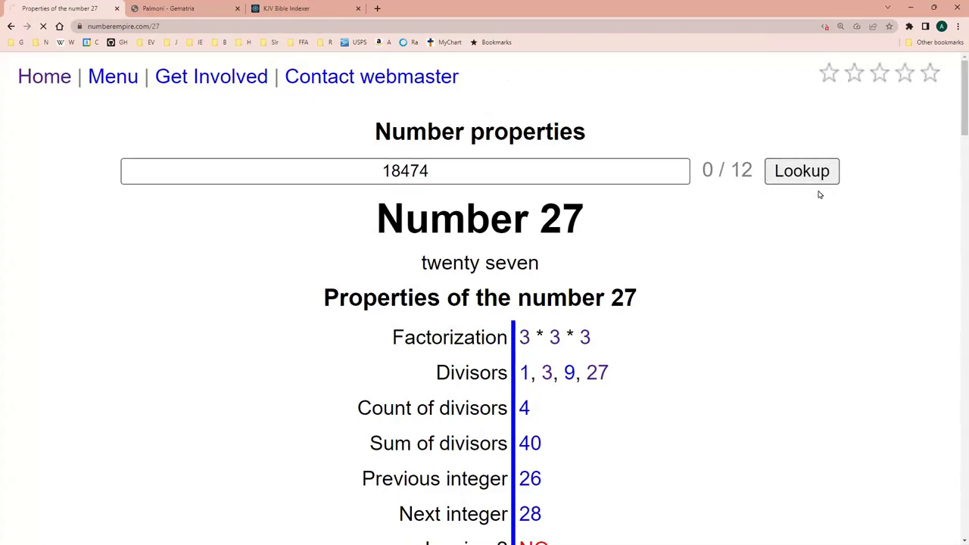
scroll(620, 246, down, 1)
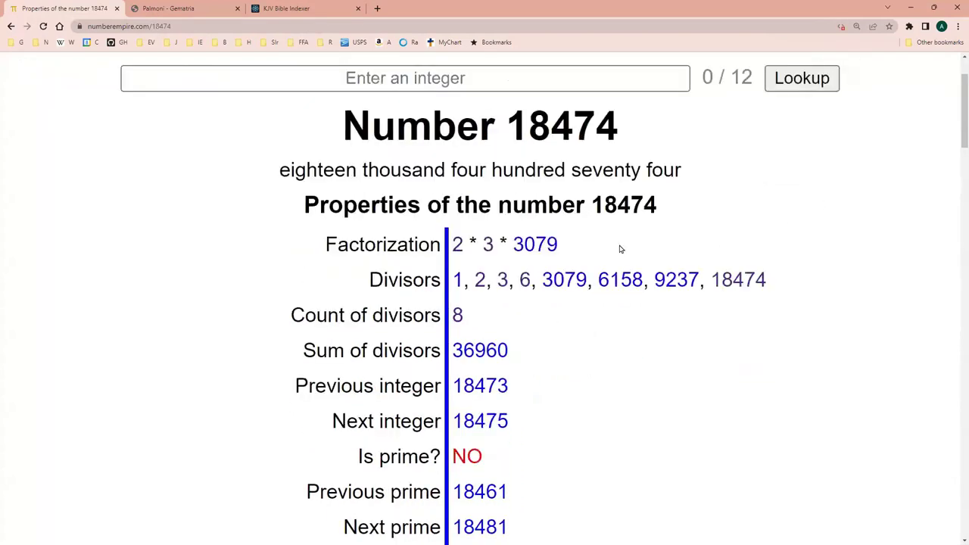
scroll(620, 240, down, 1)
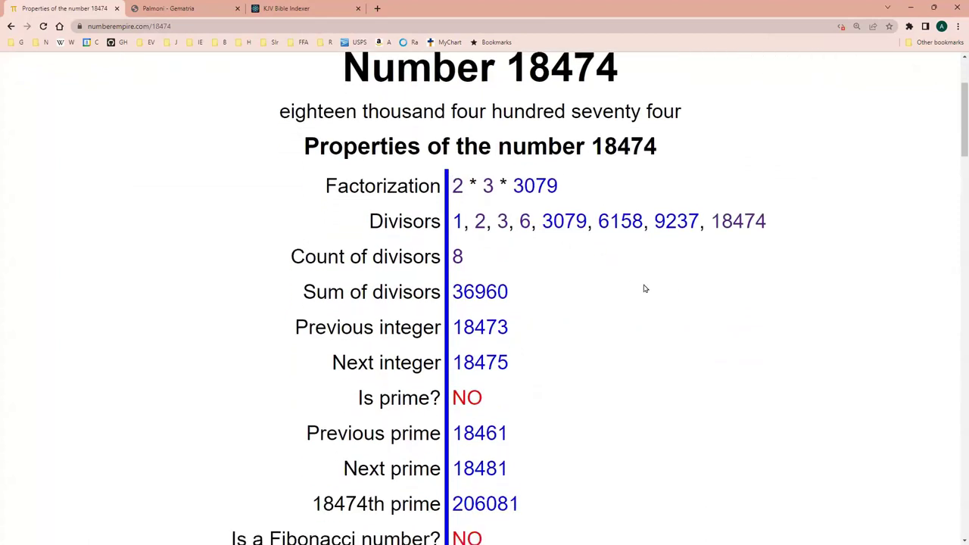
scroll(598, 151, up, 1)
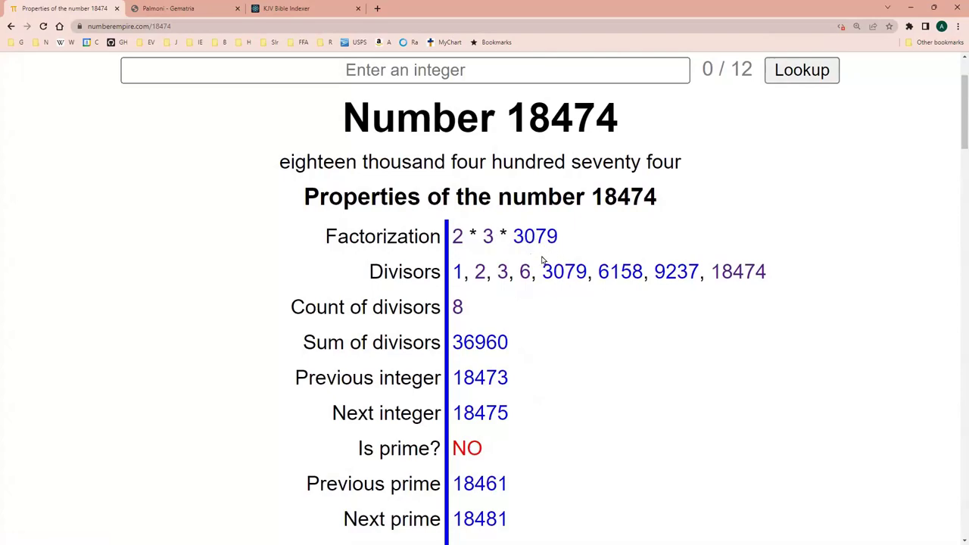
scroll(542, 259, down, 5)
scroll(542, 260, up, 3)
scroll(542, 259, up, 2)
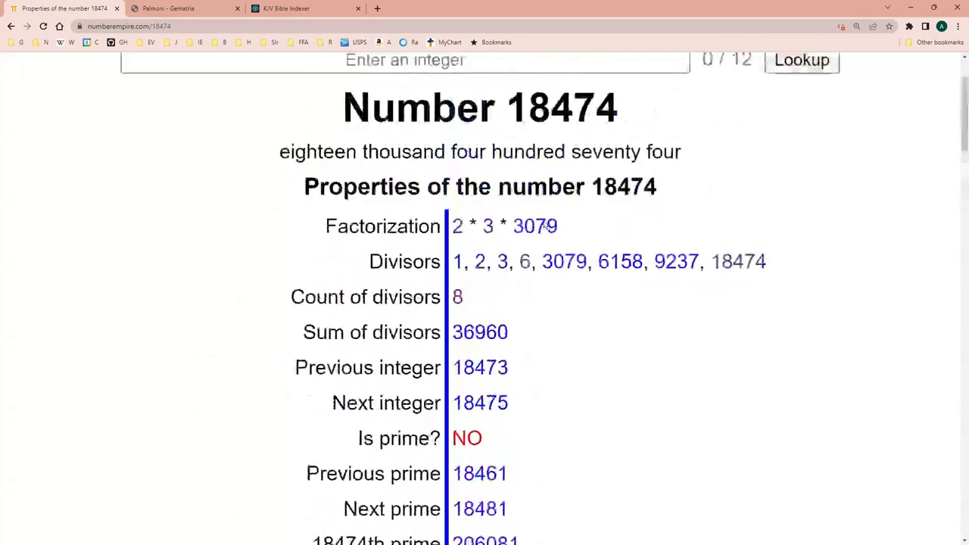
click(538, 237)
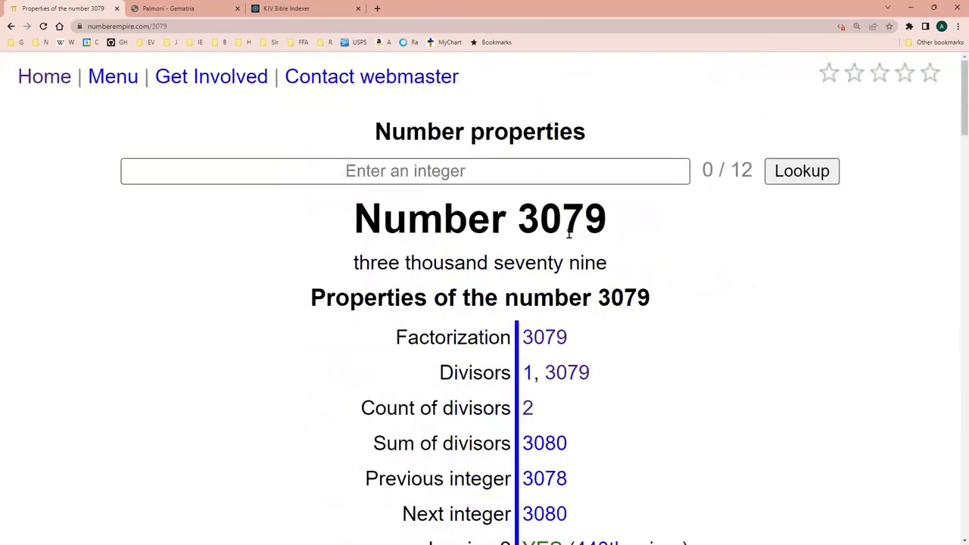
scroll(598, 352, down, 1)
scroll(614, 344, down, 1)
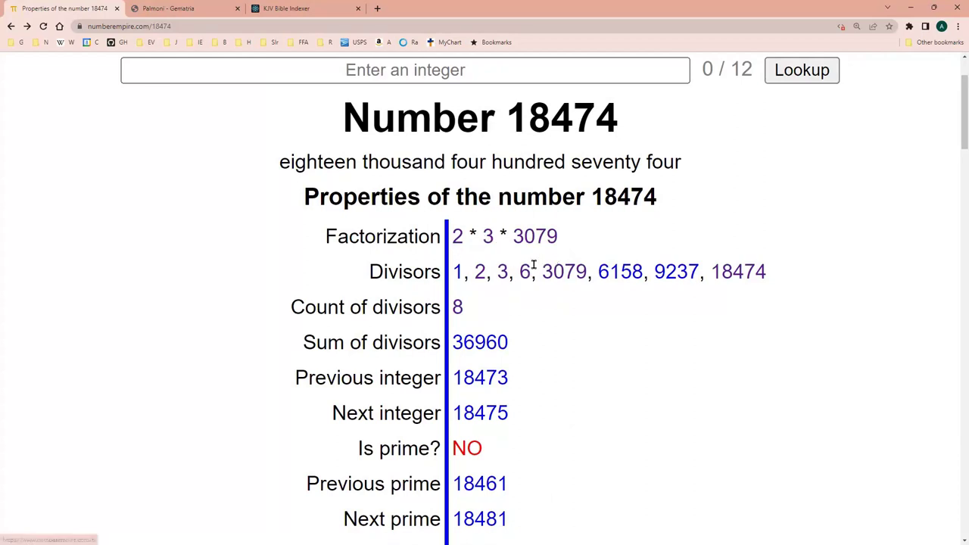
scroll(533, 265, down, 1)
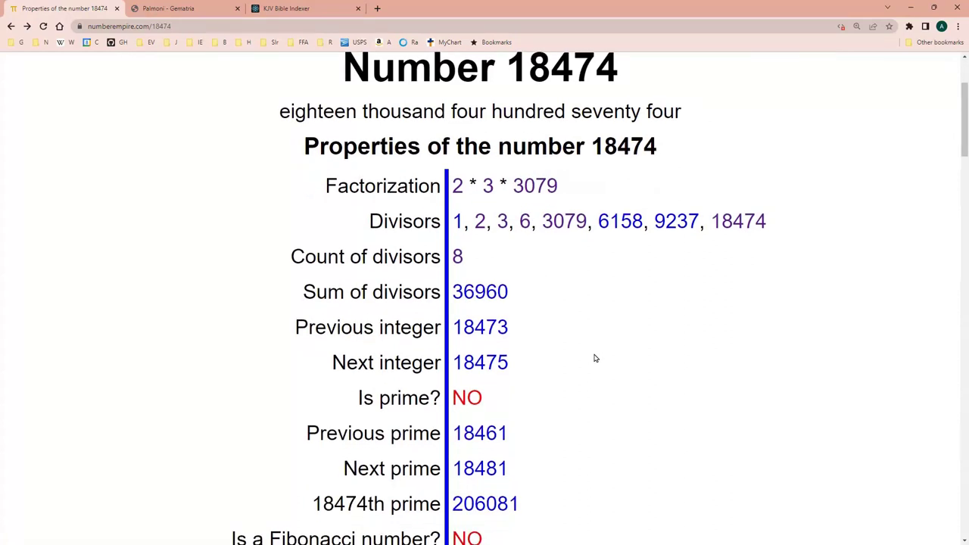
scroll(582, 357, down, 1)
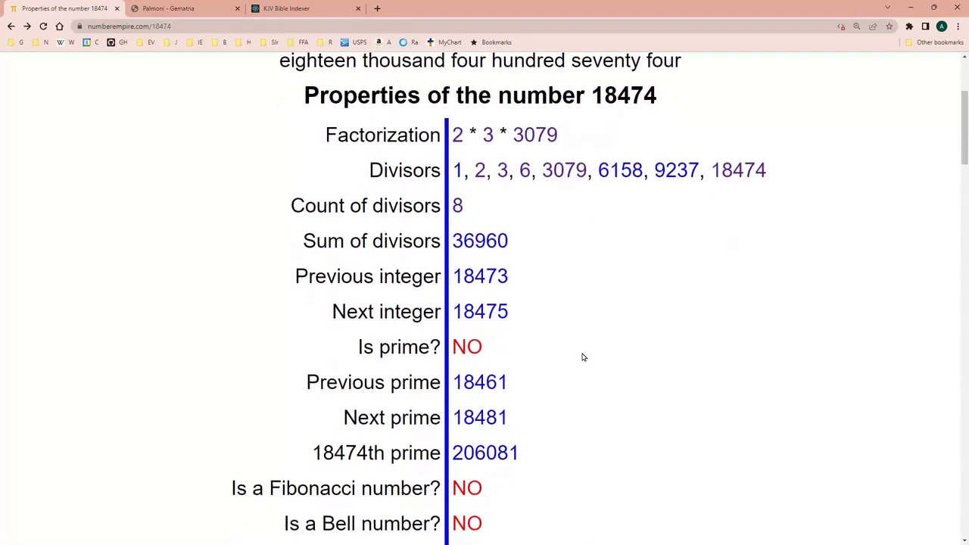
scroll(583, 357, down, 1)
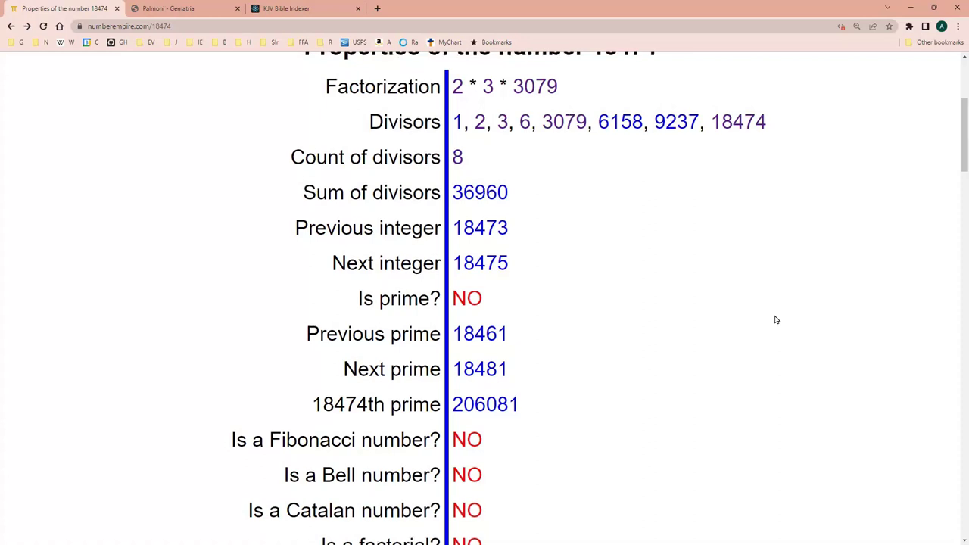
scroll(775, 318, up, 2)
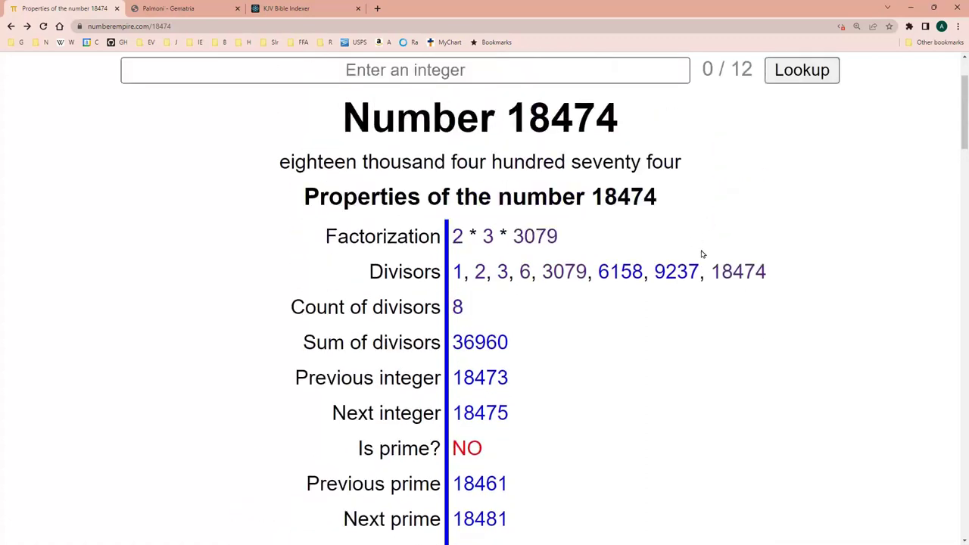
key(alt+Left)
click(541, 177)
key(alt+Right)
click(551, 237)
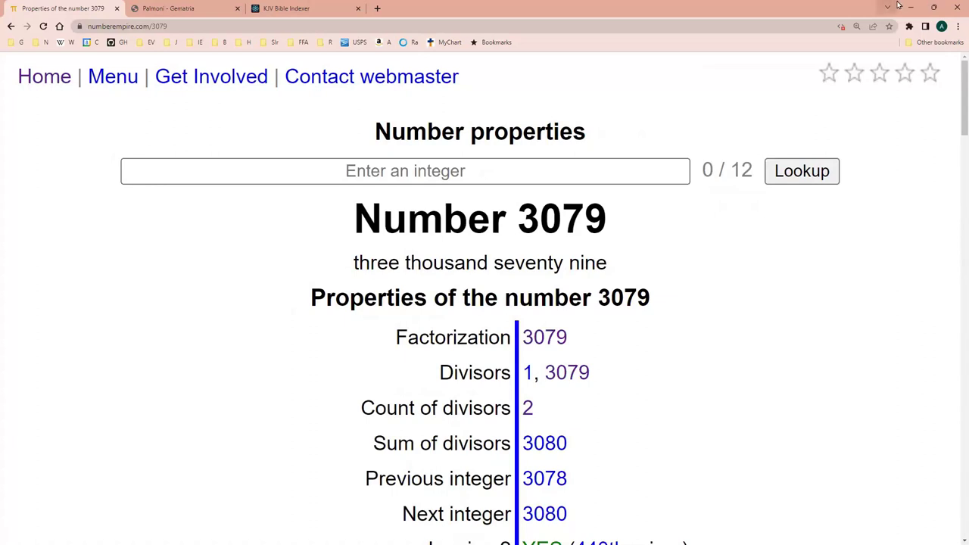
scroll(735, 156, down, 2)
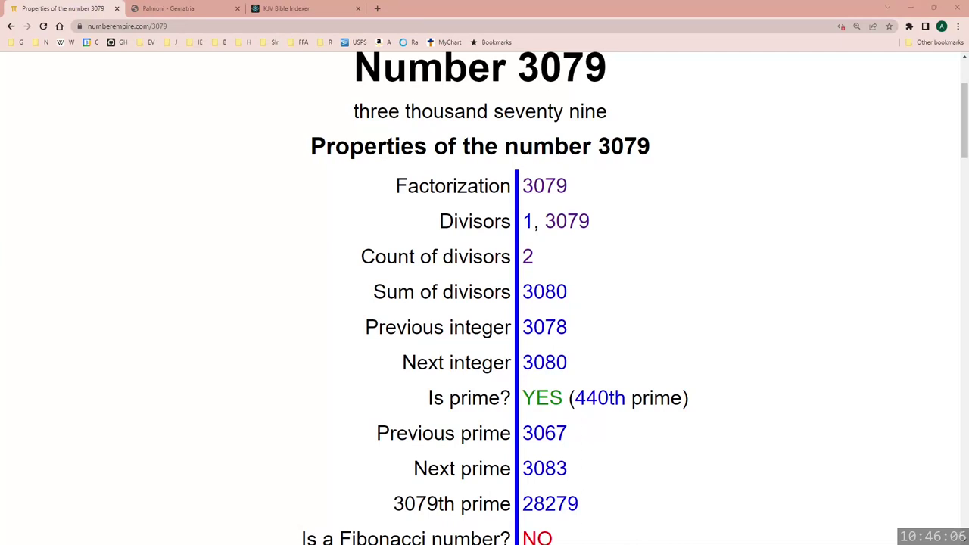
scroll(802, 313, down, 1)
scroll(802, 313, down, 5)
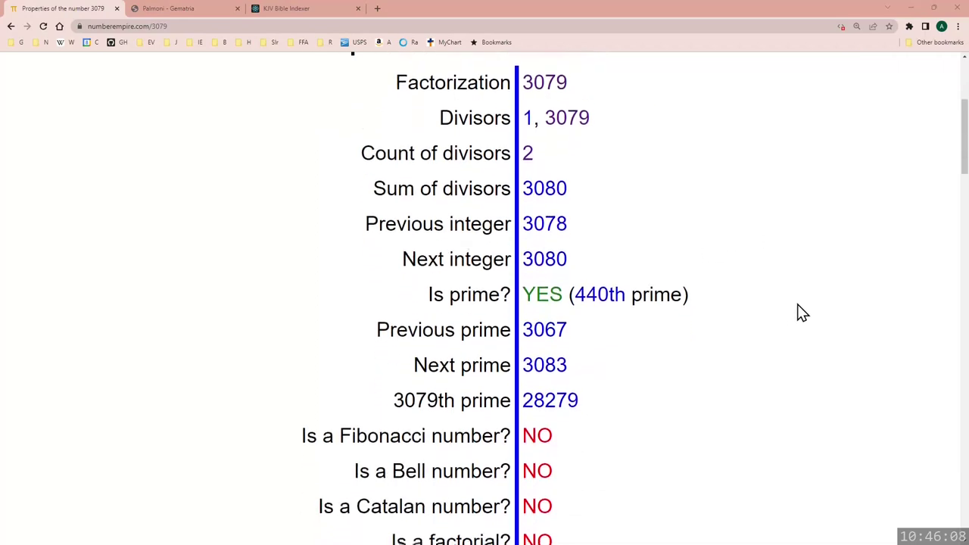
scroll(802, 313, down, 1)
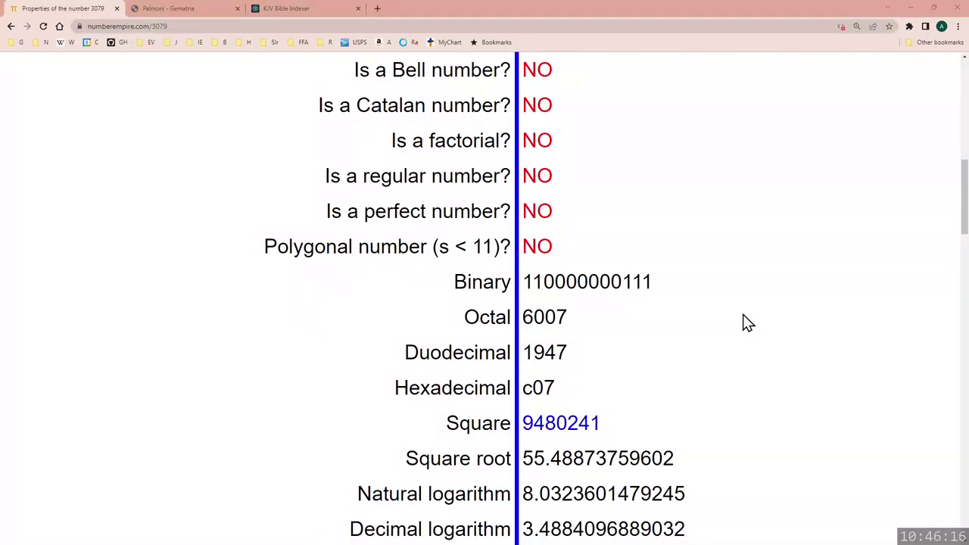
Highlight the Duodecimal value 1947 for 3079, then read down to the square root and logarithm
drag(452, 281, 506, 291)
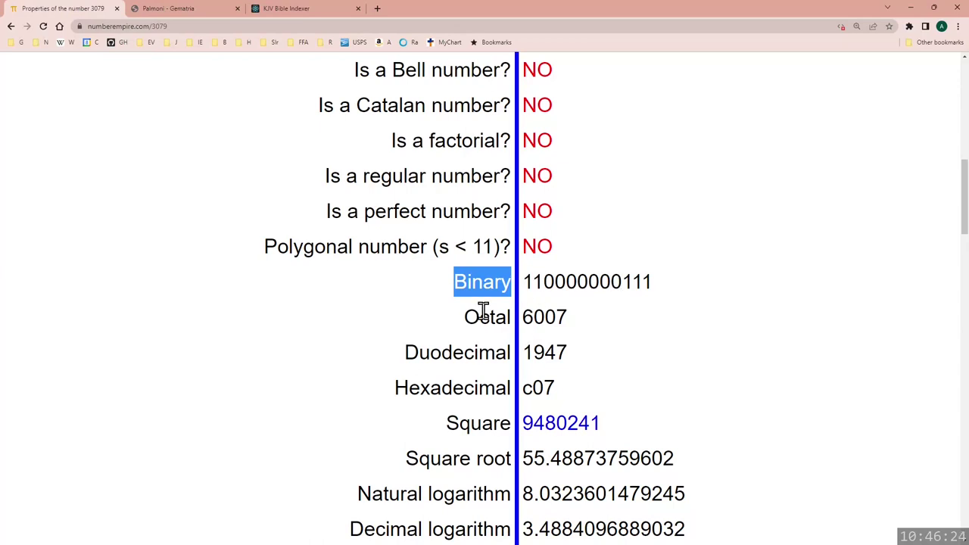
double_click(484, 316)
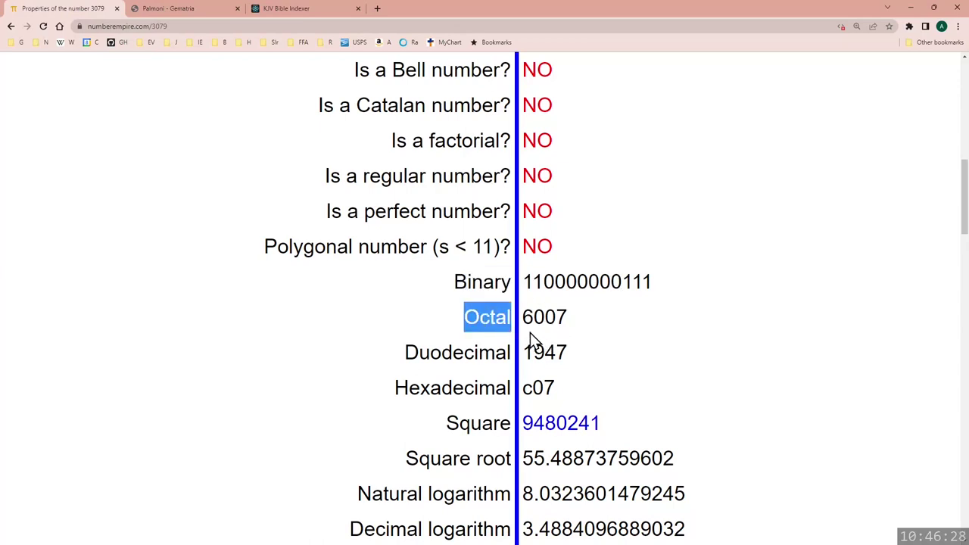
click(482, 354)
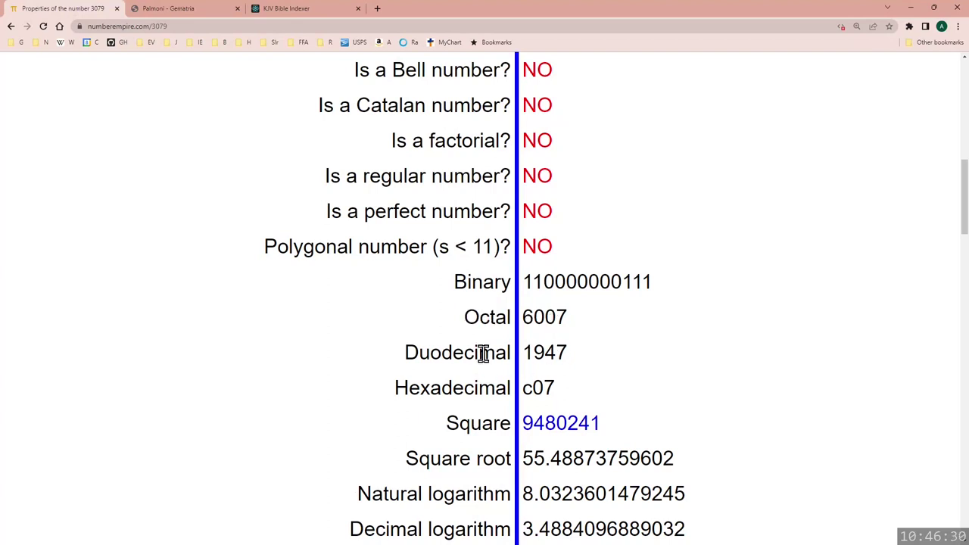
double_click(482, 354)
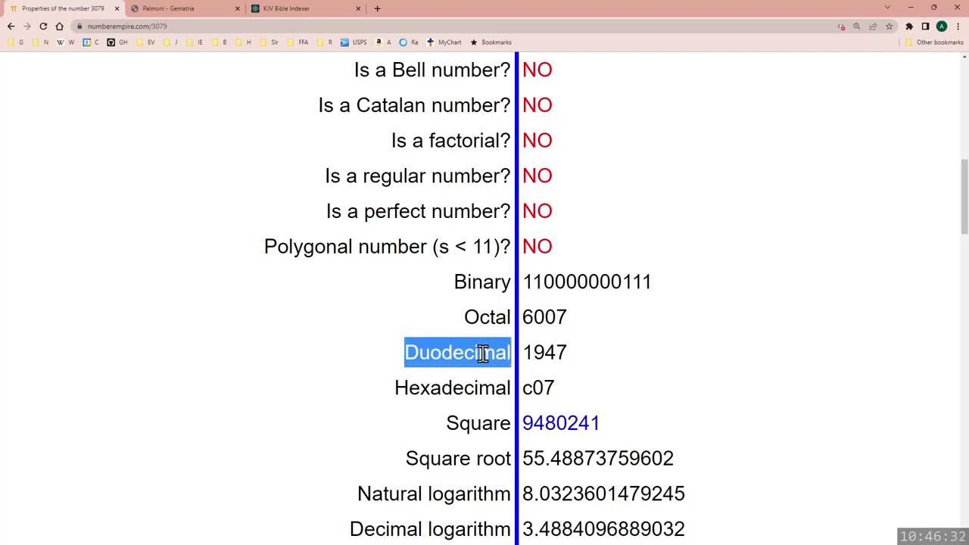
scroll(482, 356, down, 1)
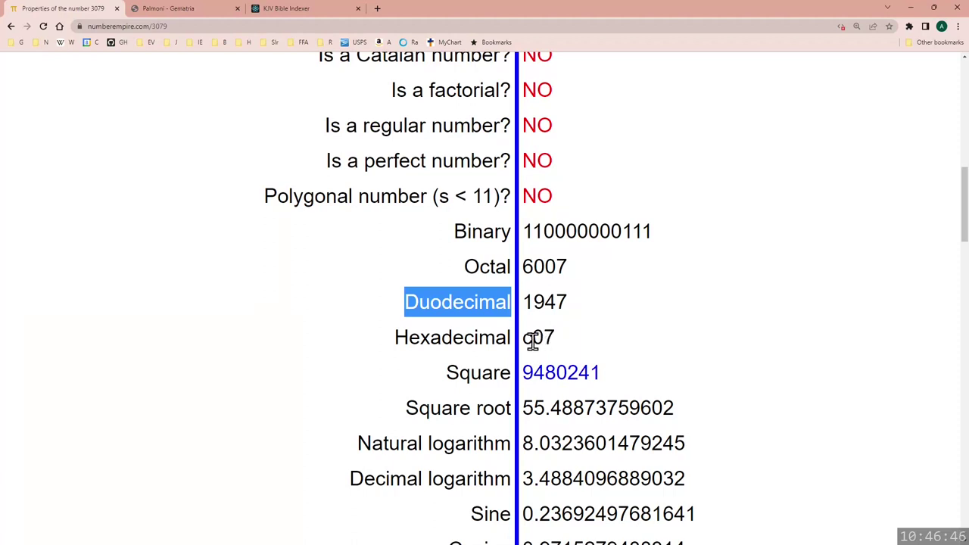
scroll(536, 334, down, 1)
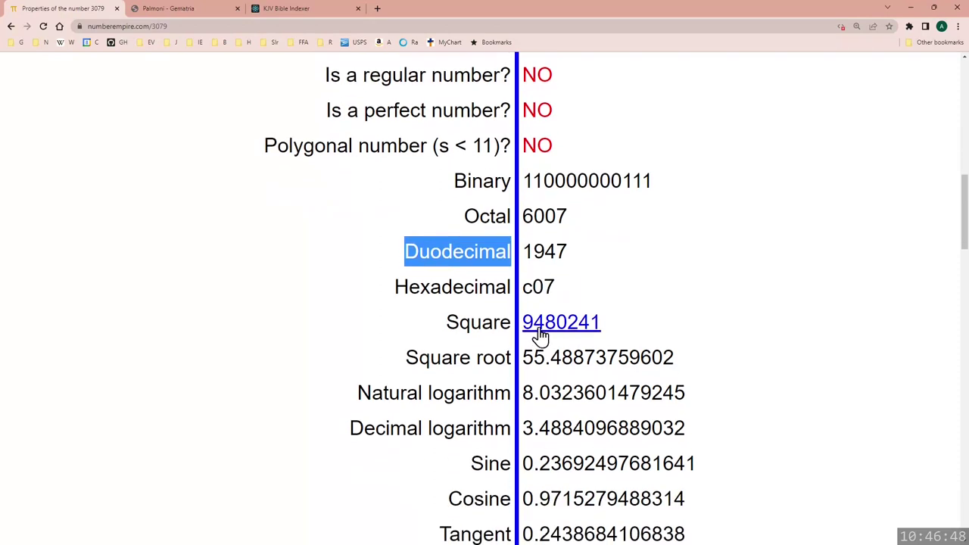
scroll(530, 344, down, 1)
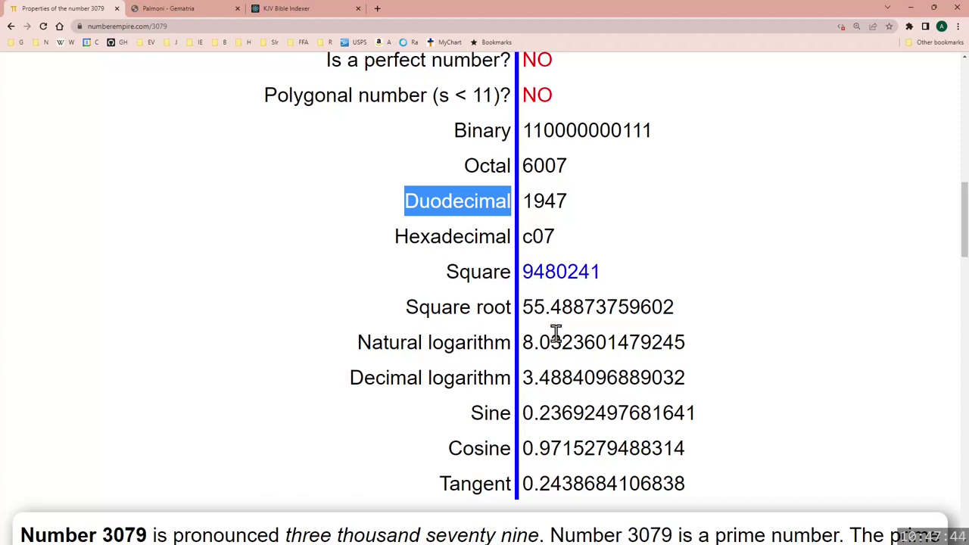
Return to the 18474 page, switch to Calculator and restore it to a smaller window
key(alt+Left)
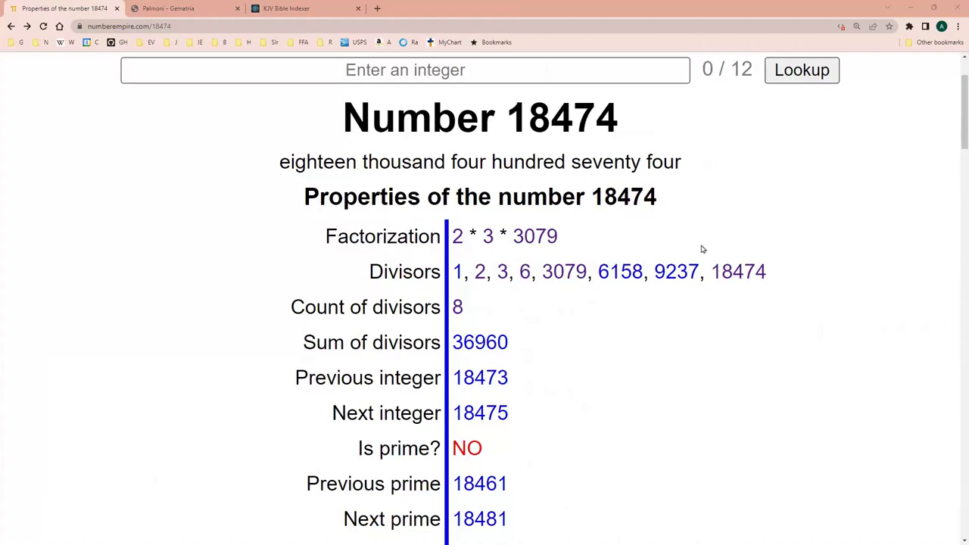
key(alt+Tab)
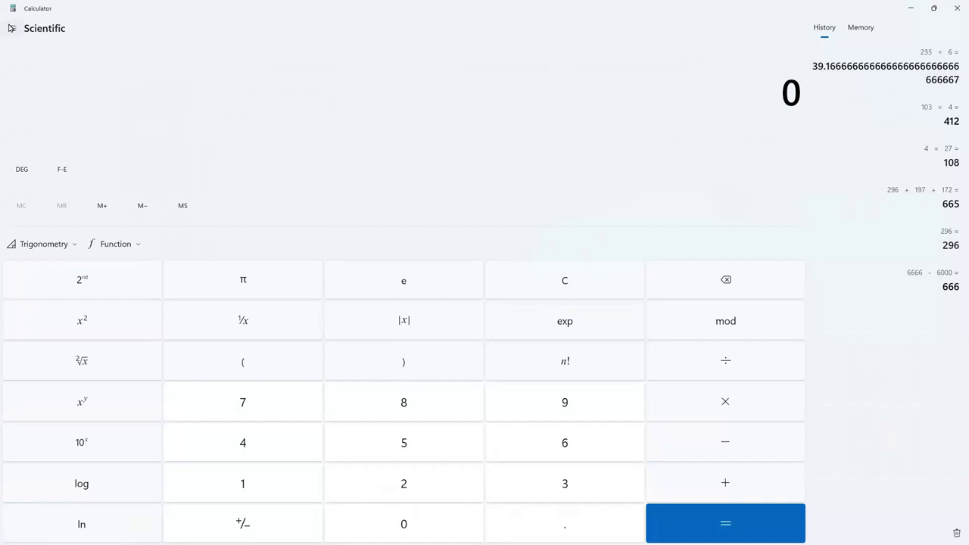
double_click(711, 13)
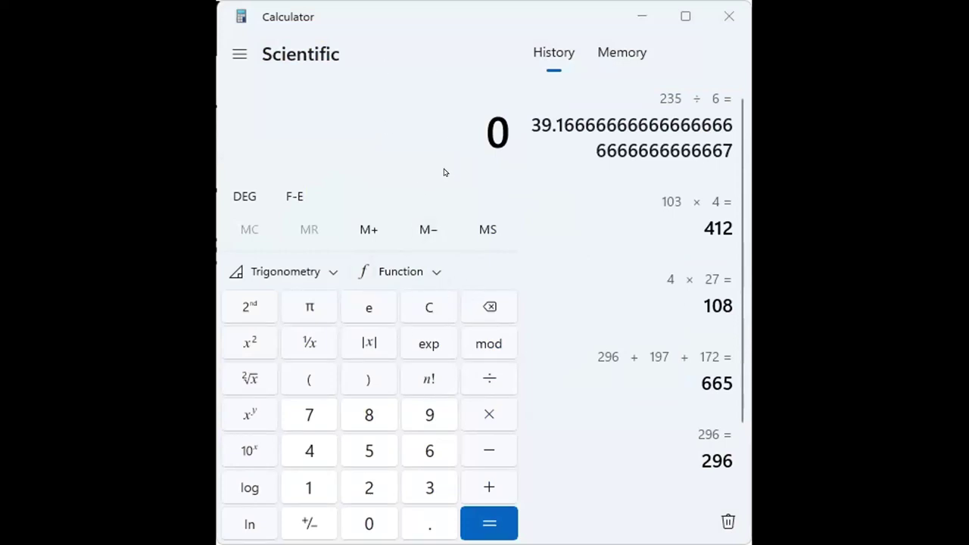
Divide the pasted 18474 by 360, giving 51.3166…67
text(18474)
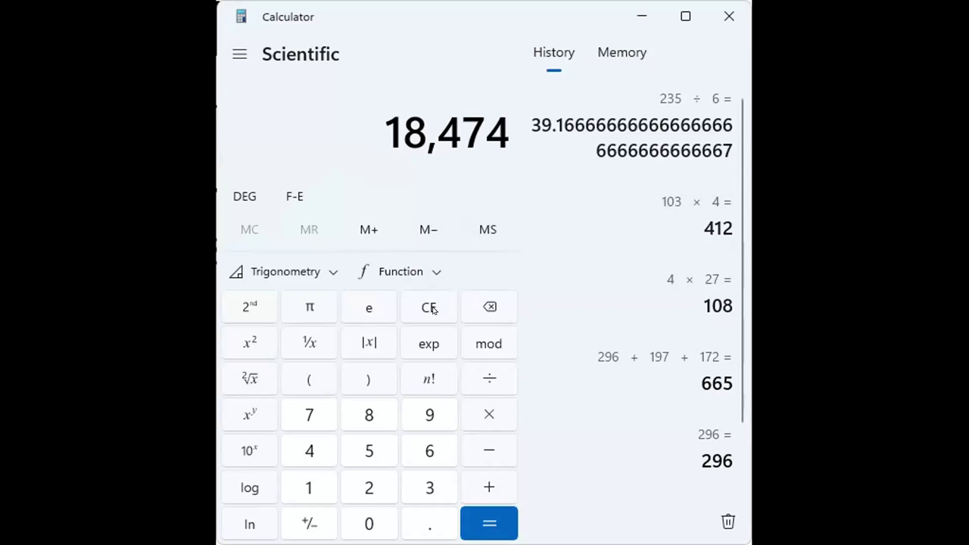
key(slash)
text(360)
key(Return)
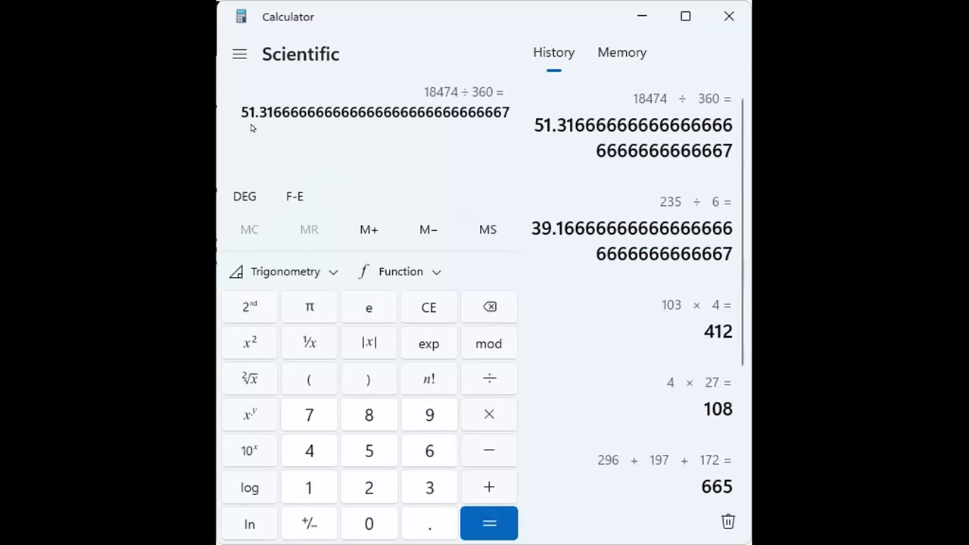
Subtract 51 from 51.3166…67 to leave the 0.3166…67 remainder
click(490, 451)
click(361, 451)
click(313, 484)
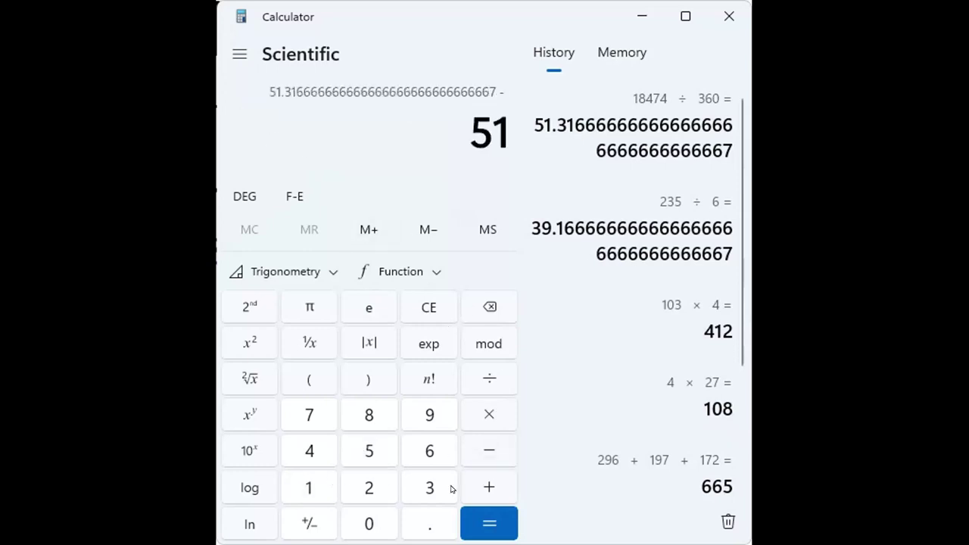
click(484, 522)
Multiply the remainder by 360 to get 114
click(486, 415)
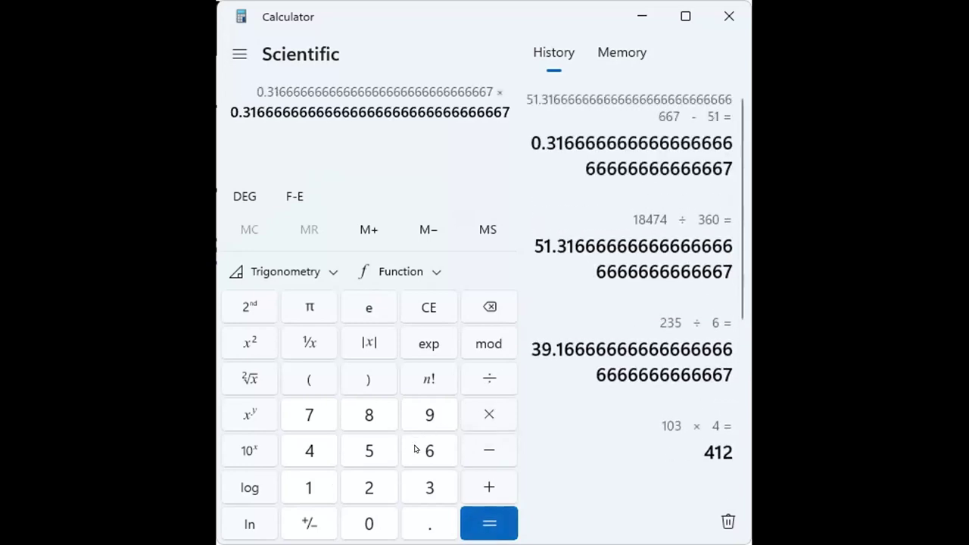
click(420, 480)
click(421, 449)
click(358, 523)
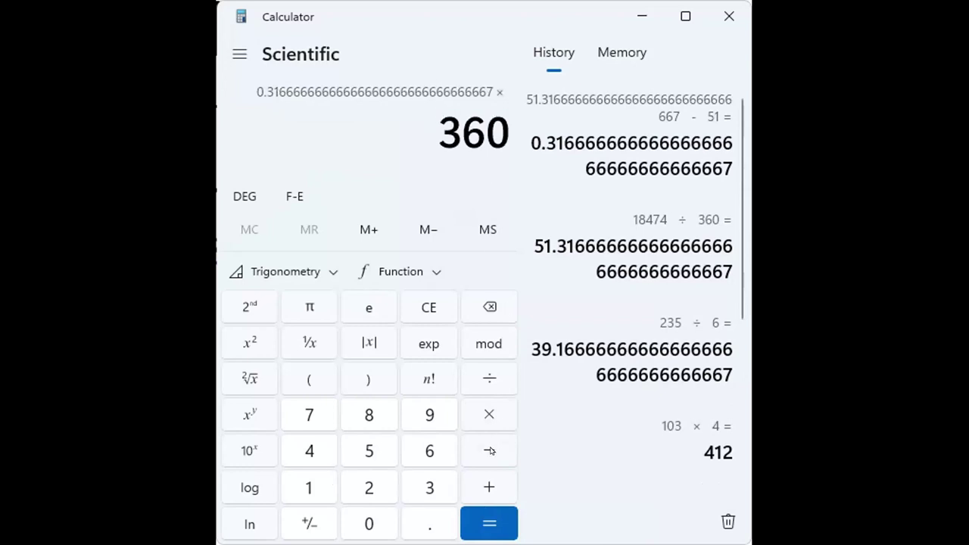
click(489, 523)
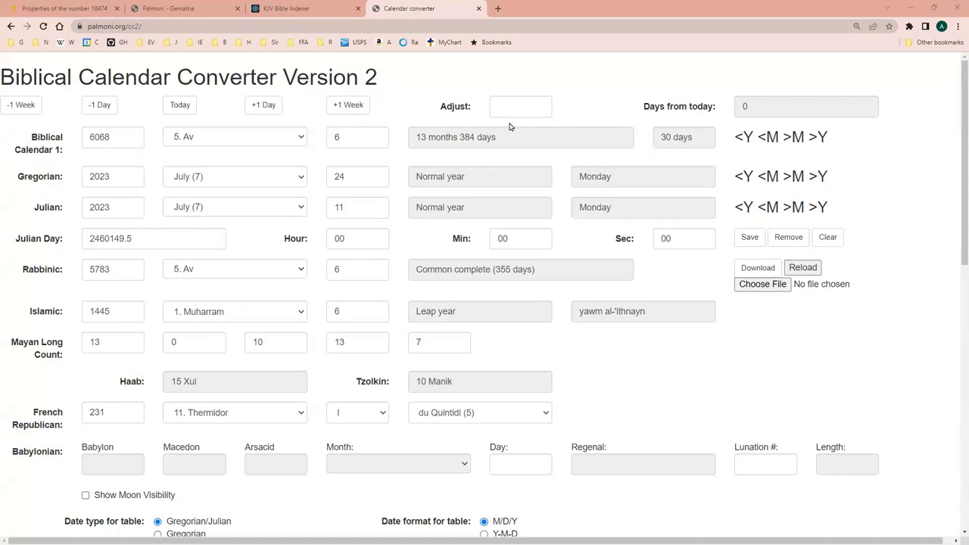
Set the Biblical date to 1 Nisan 6068
click(228, 141)
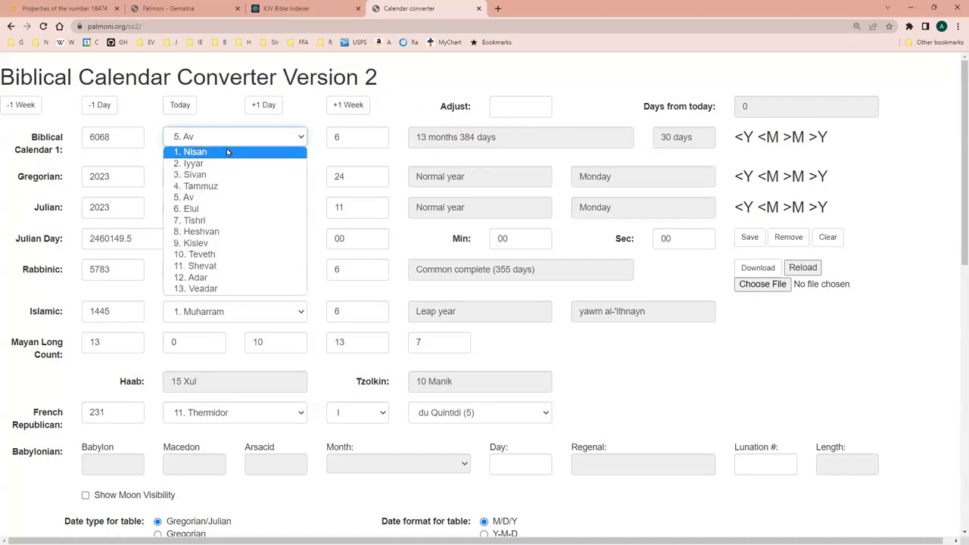
click(226, 152)
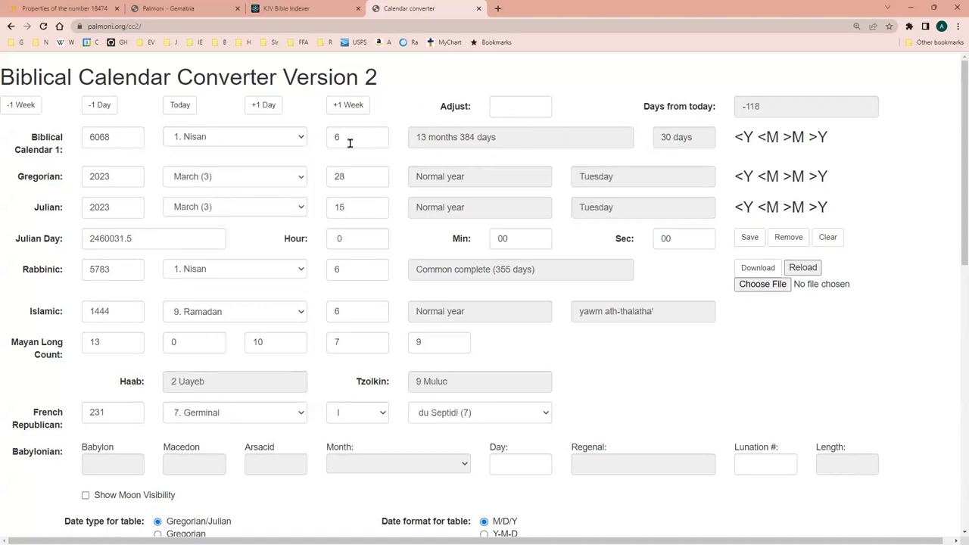
double_click(352, 140)
text(1)
Advance all calendars by 114 days to 26 Tammuz, July 15, 2023
click(502, 104)
text(1)
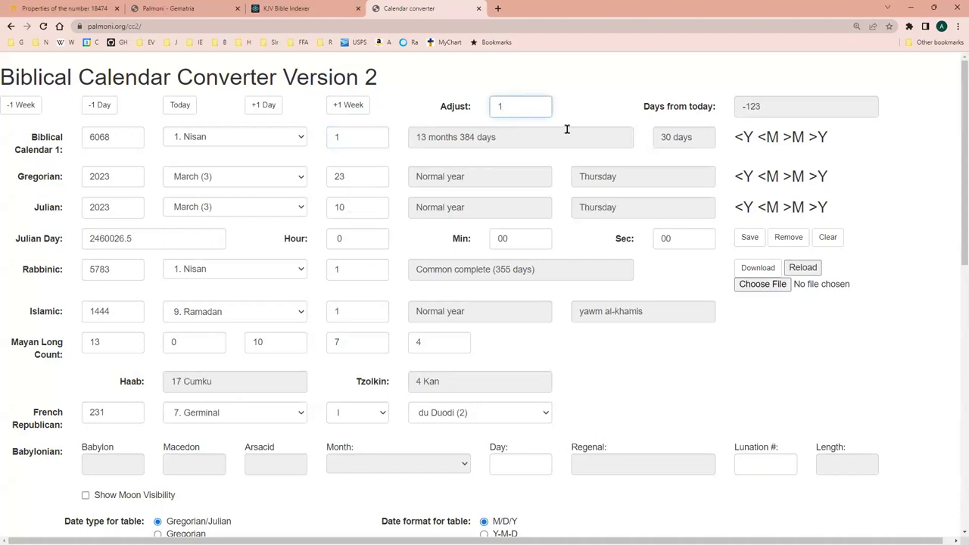
text(14)
key(Return)
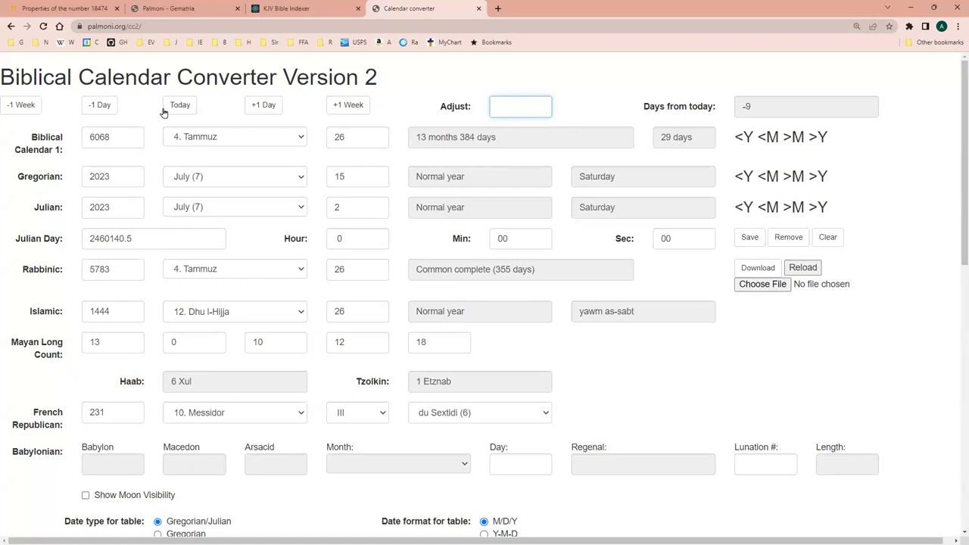
Step back a day, then set the Gregorian date to 1 January 2023
click(99, 104)
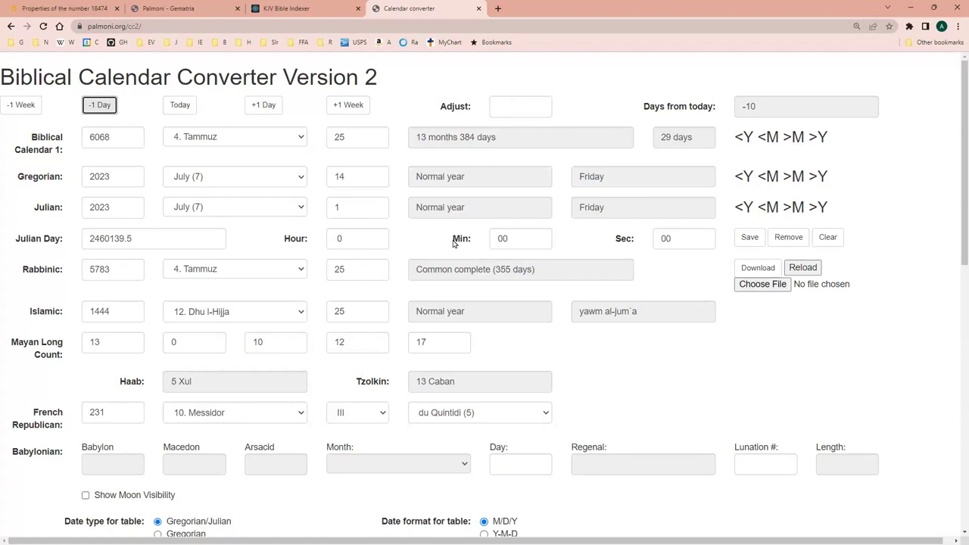
click(238, 182)
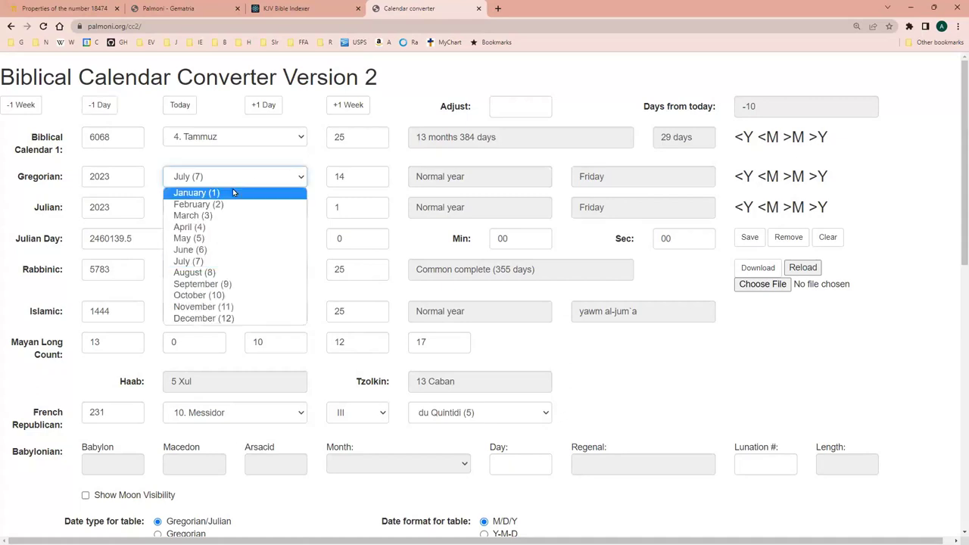
click(232, 189)
double_click(354, 179)
text(1)
click(463, 112)
Advance all calendars by 113 days to Monday 24 April 2023, 3 Iyyar 6068
click(512, 106)
text(11)
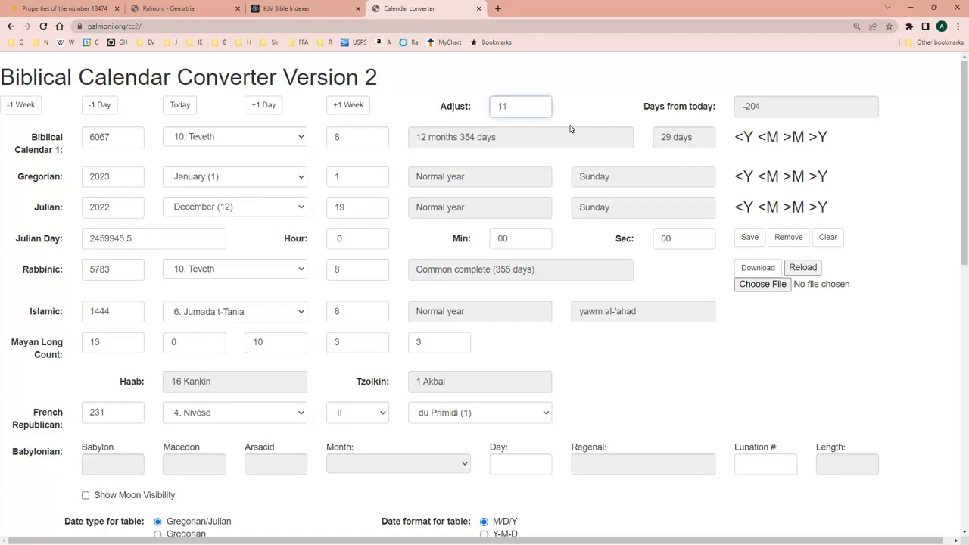
text(3)
key(Return)
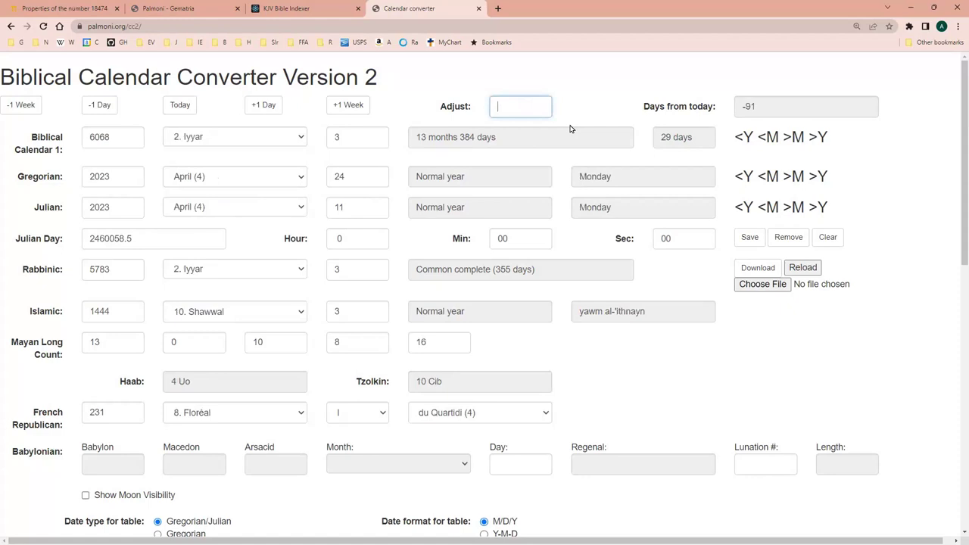
Move every calendar forward one day to Tuesday 25 April 2023, 4 Iyyar 6068
click(258, 110)
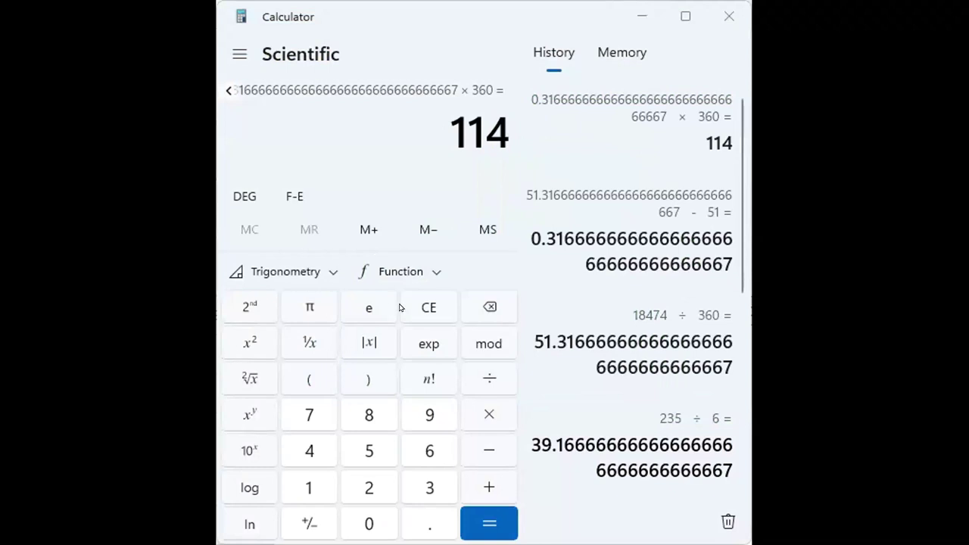
Clear the display and evaluate 16 − 1 − 8 − 7, giving 0
click(429, 305)
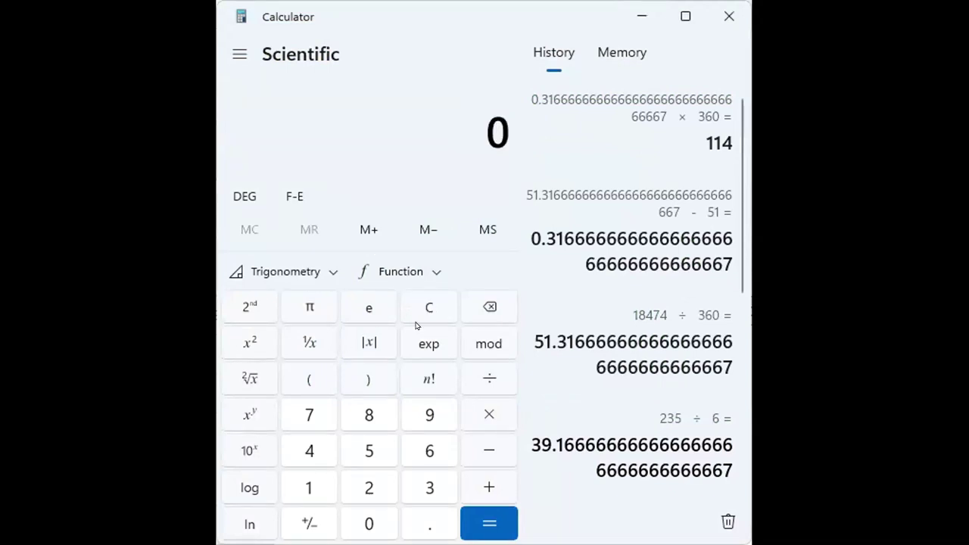
text(16)
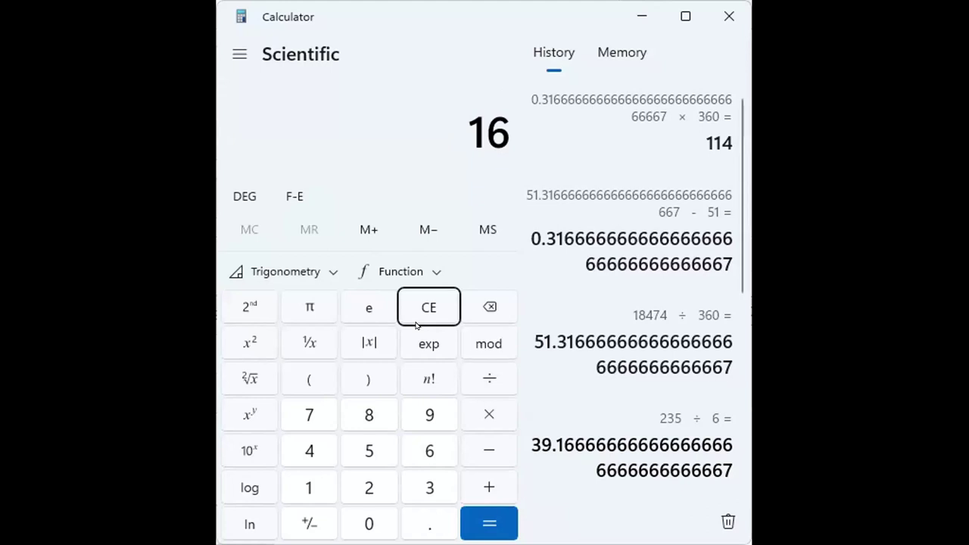
key(minus)
text(1)
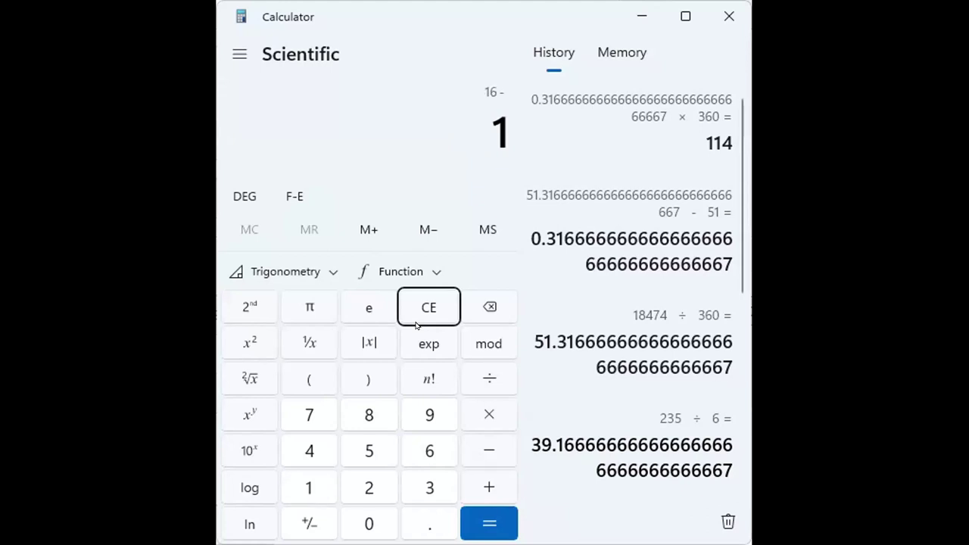
key(minus)
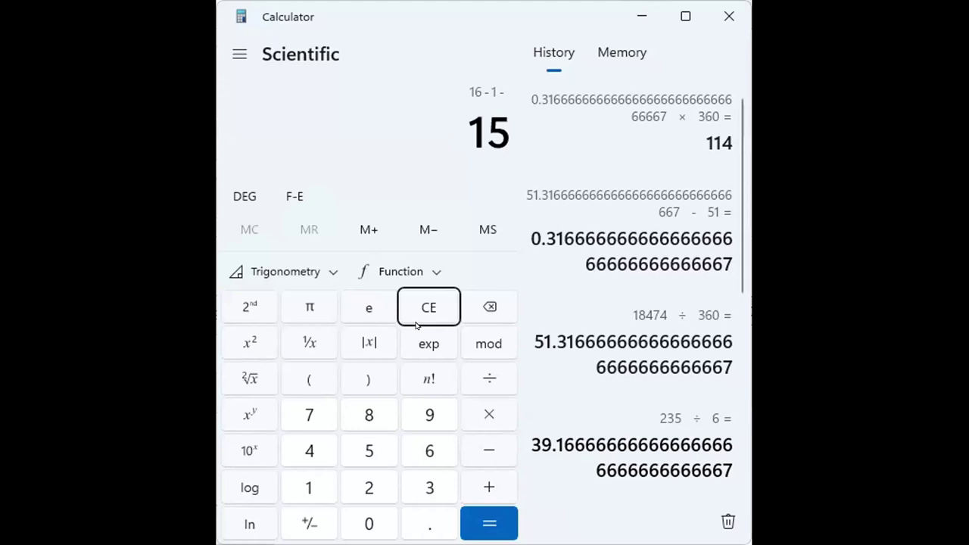
text(8)
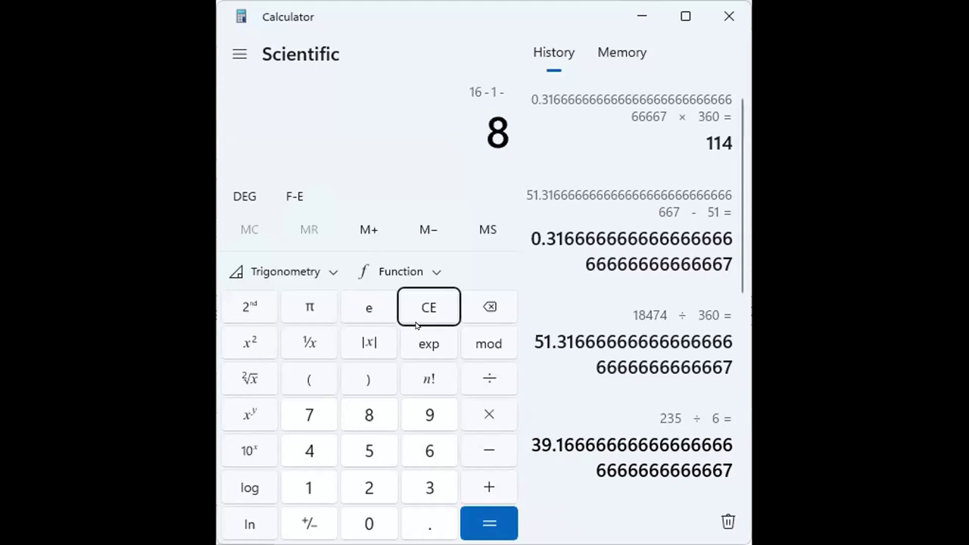
key(minus)
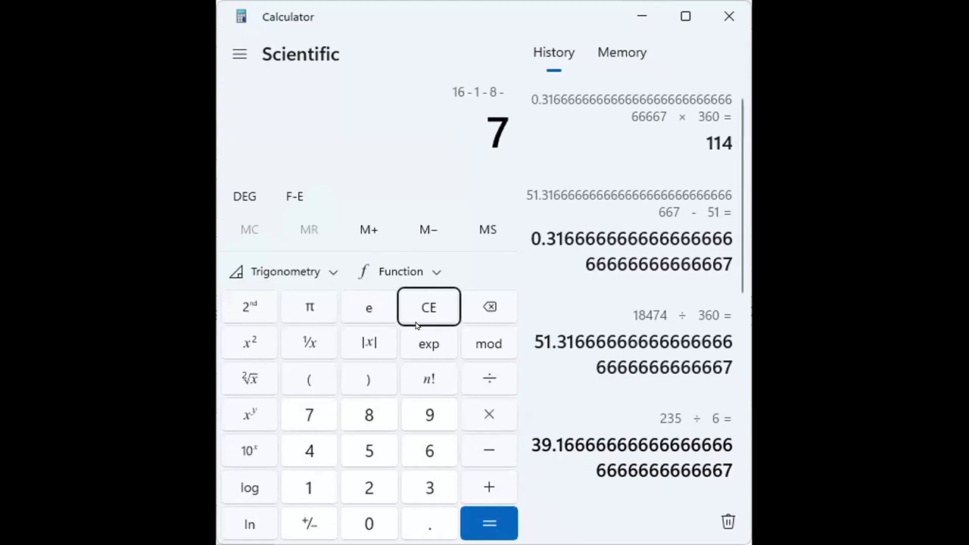
text(7)
key(Return)
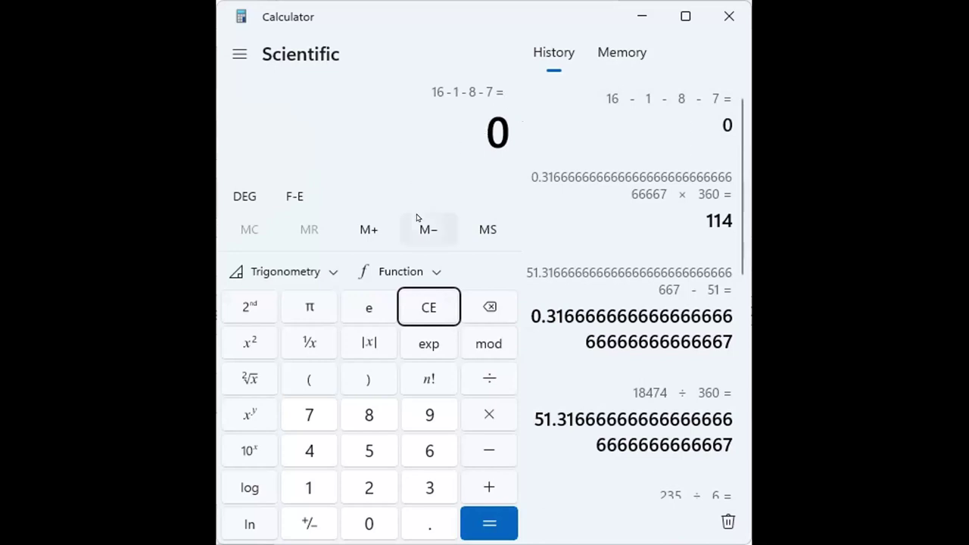
Clear the finished 16 − 1 − 8 − 7 calculation so the display reads 0
click(422, 299)
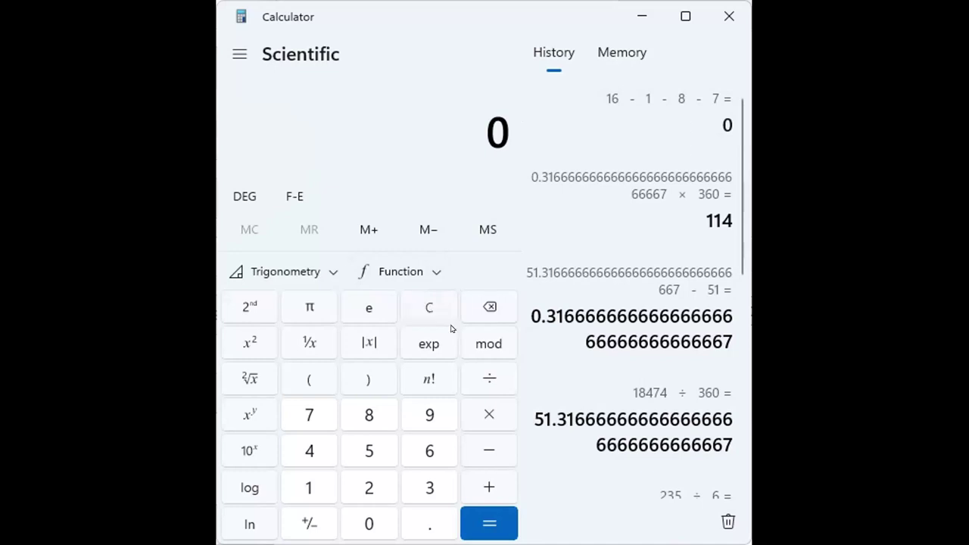
Calculate 99 ÷ 11, giving 9
text(99)
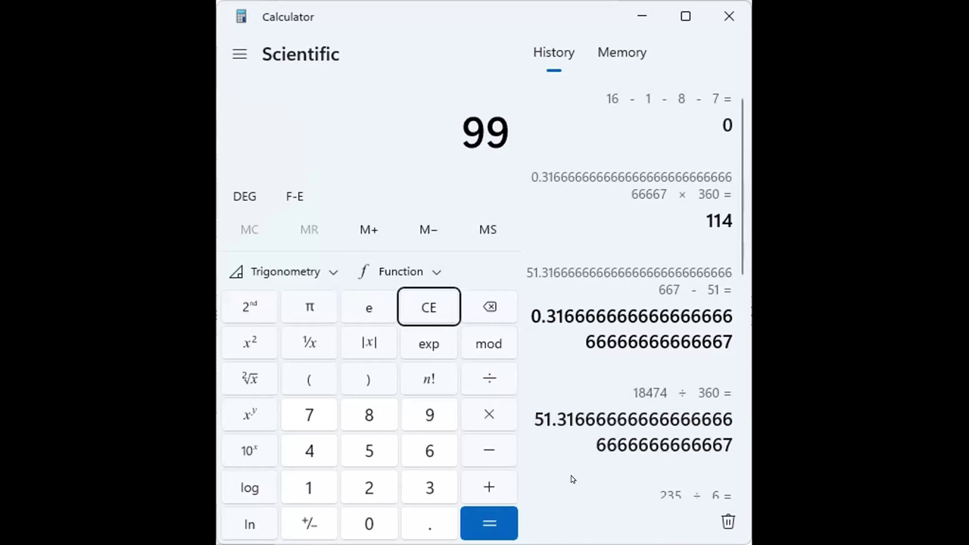
key(slash)
text(11)
key(Return)
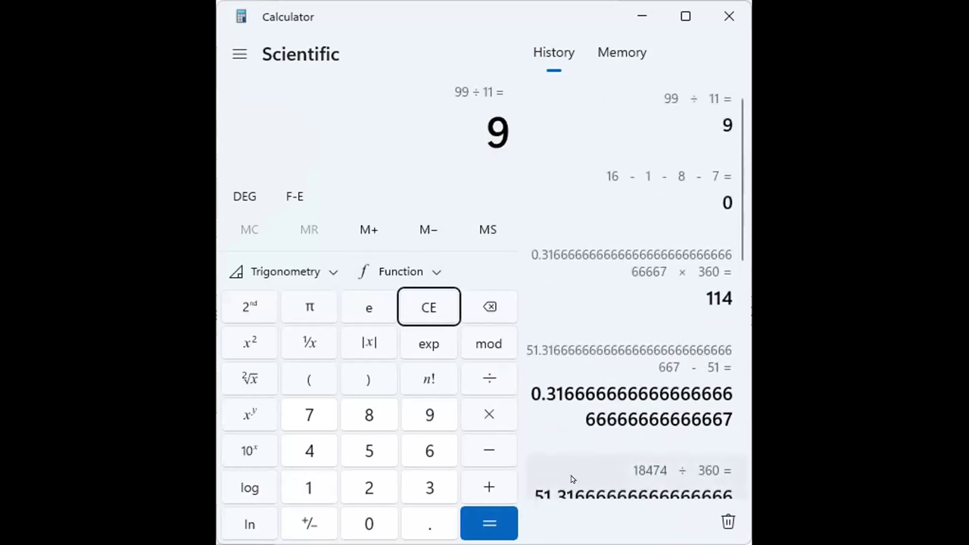
Clear the result and calculate 9 × 11, giving 99
key(Escape)
text(9*11)
key(Return)
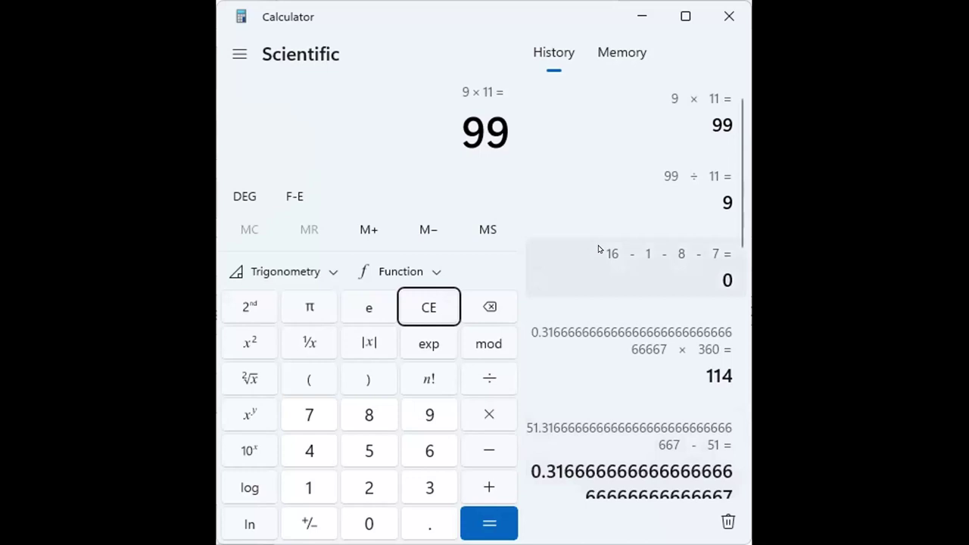
Clear the Calculator and compute 111 × 7 = 777
click(433, 308)
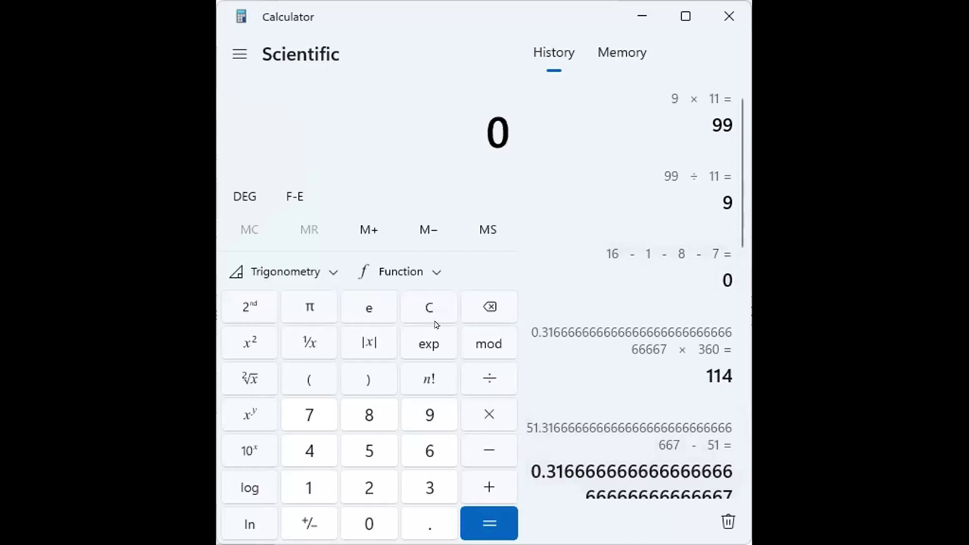
click(310, 485)
click(311, 483)
click(310, 483)
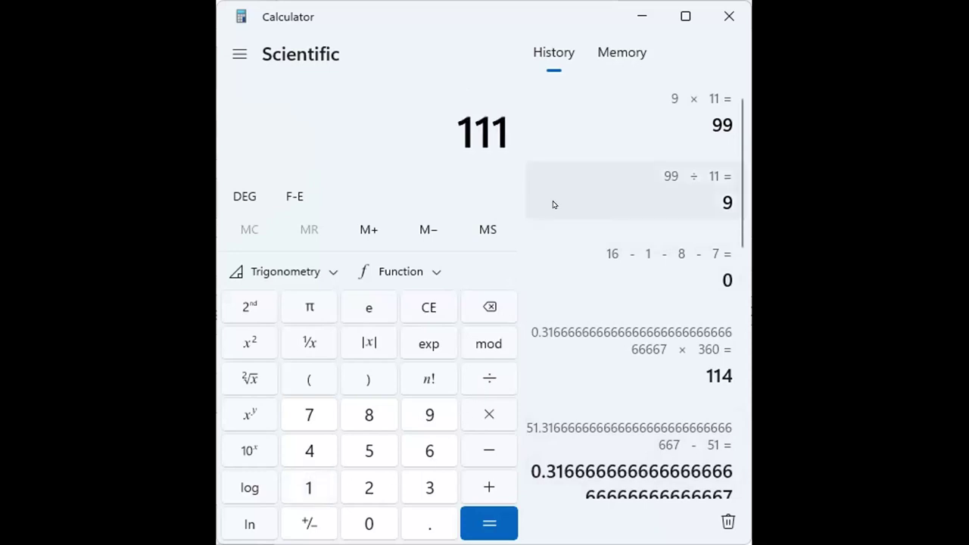
click(482, 415)
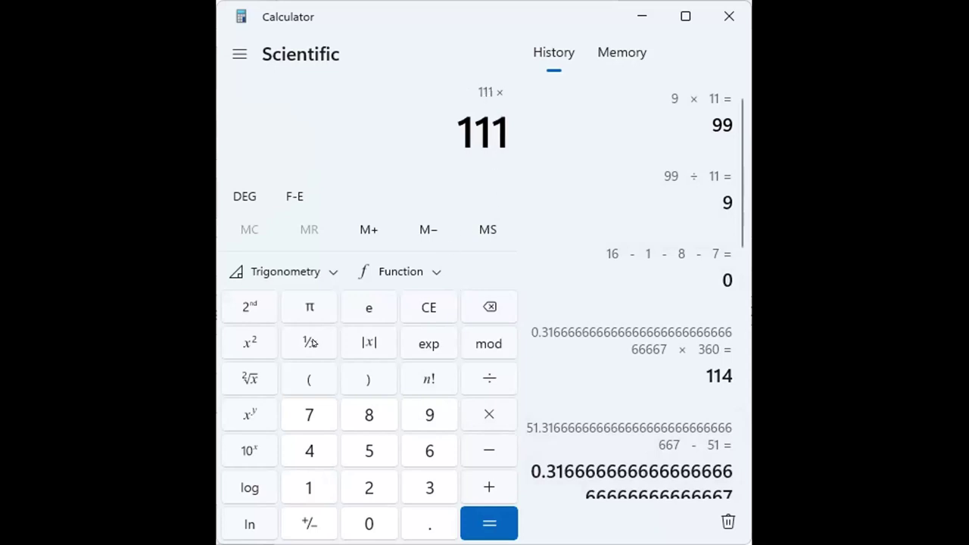
click(312, 415)
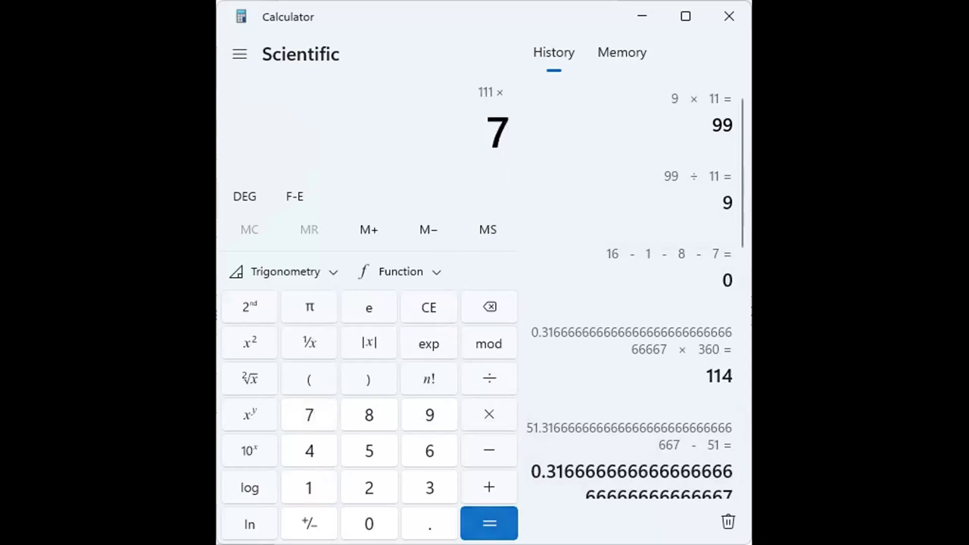
click(490, 524)
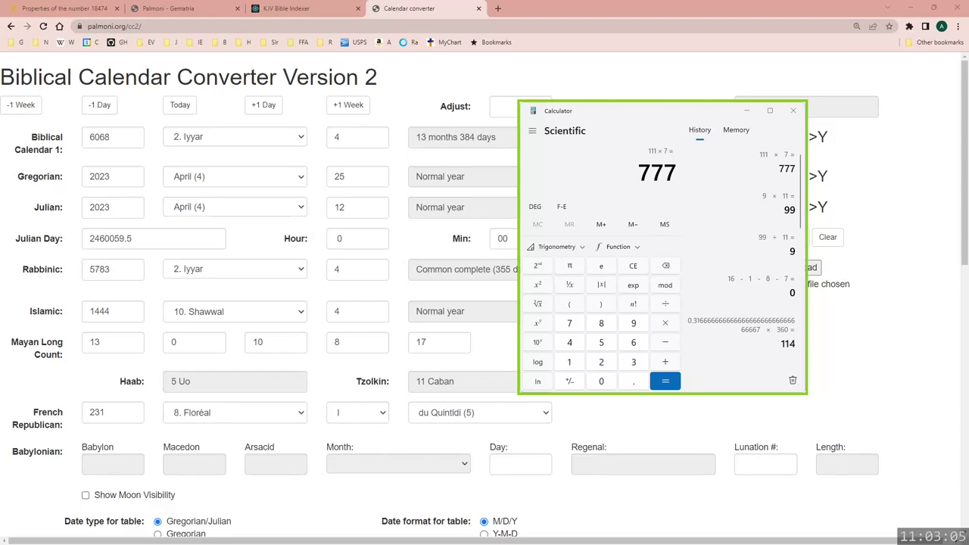
Switch back to the e-Sword window showing Judges 16 and the H1807 entry
key(alt+Tab)
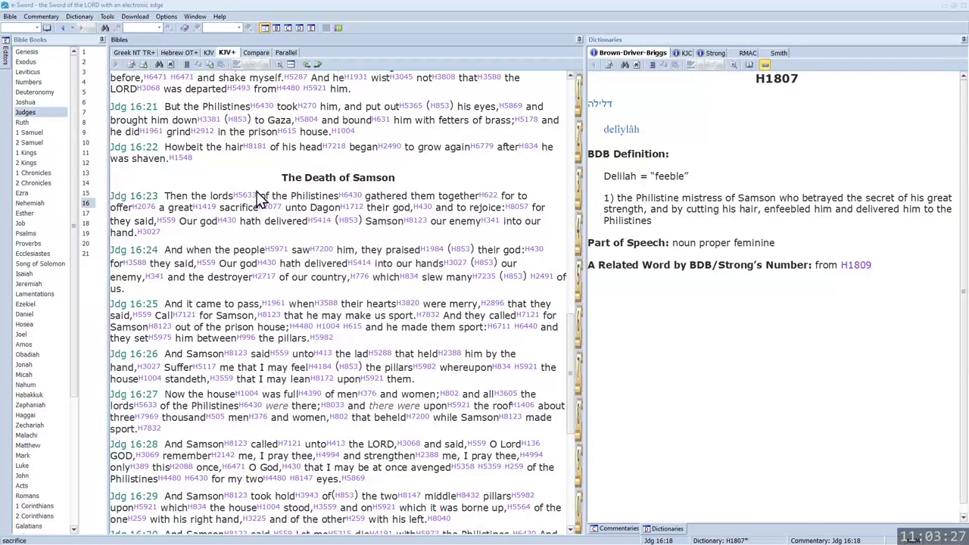
mouse_move(329, 148)
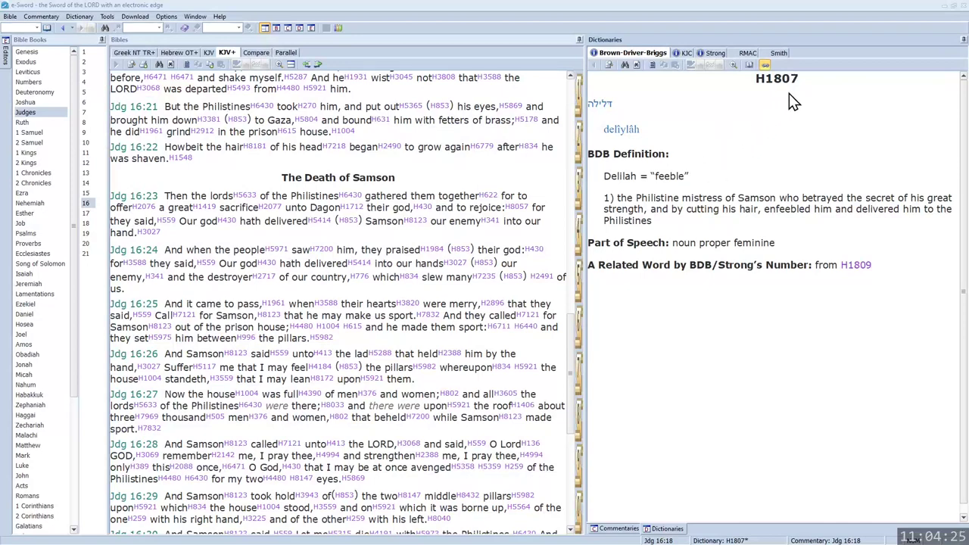
mouse_move(770, 87)
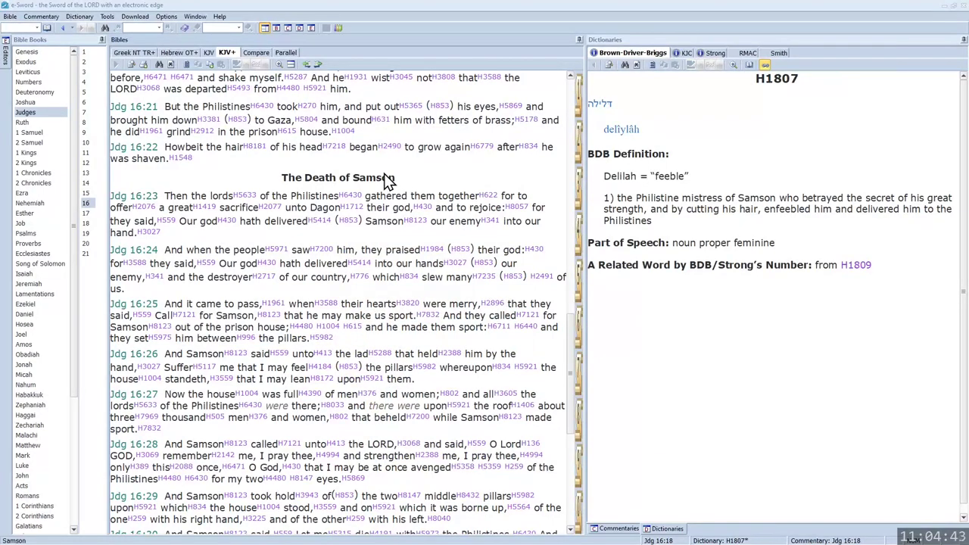
scroll(268, 183, up, 3)
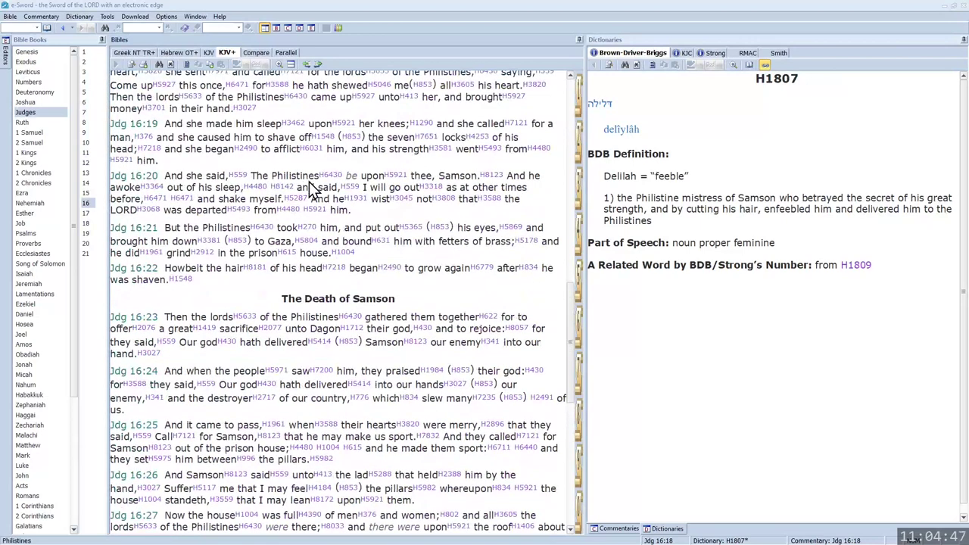
mouse_move(287, 193)
scroll(284, 295, up, 6)
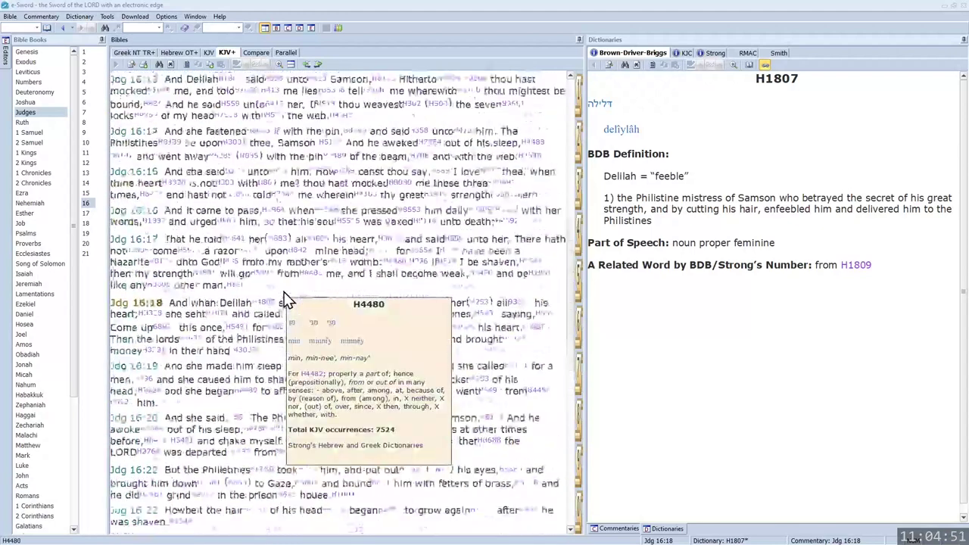
scroll(286, 298, up, 1)
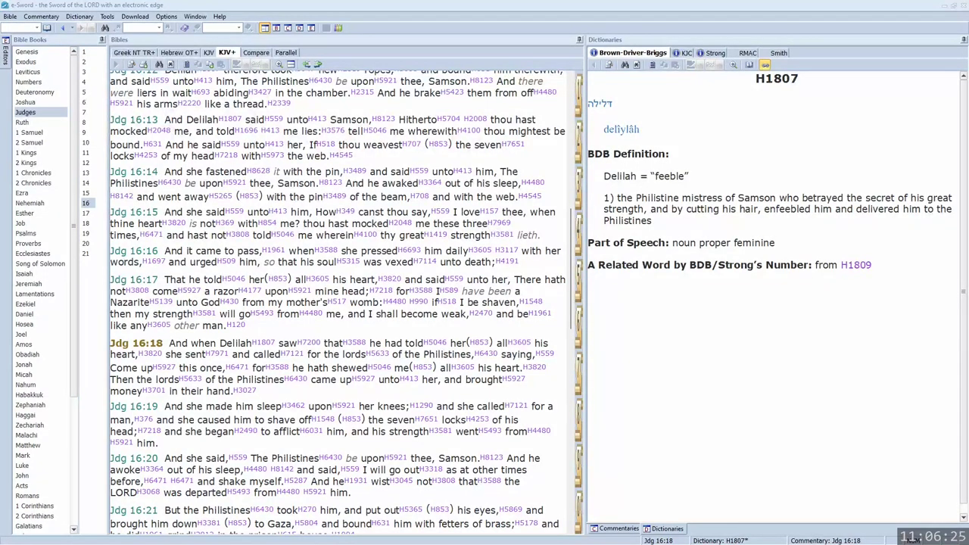
Go to Genesis 1 and load the Brown-Driver-Briggs entry H7225 for 'beginning'
click(28, 52)
click(85, 51)
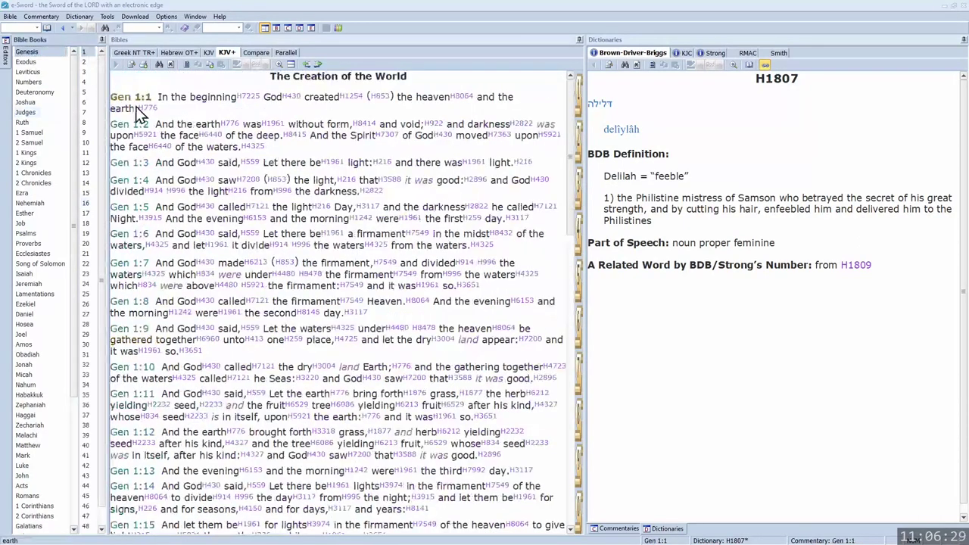
double_click(216, 101)
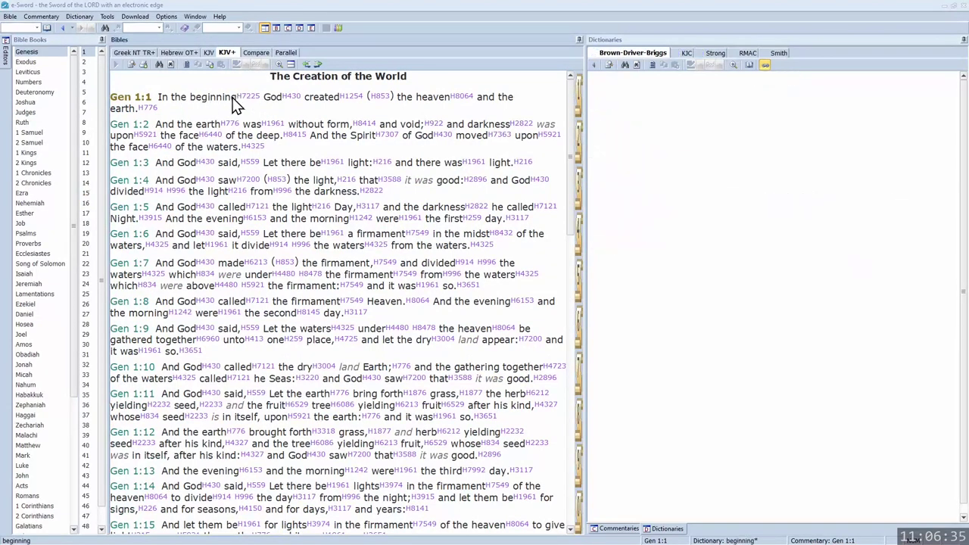
click(244, 98)
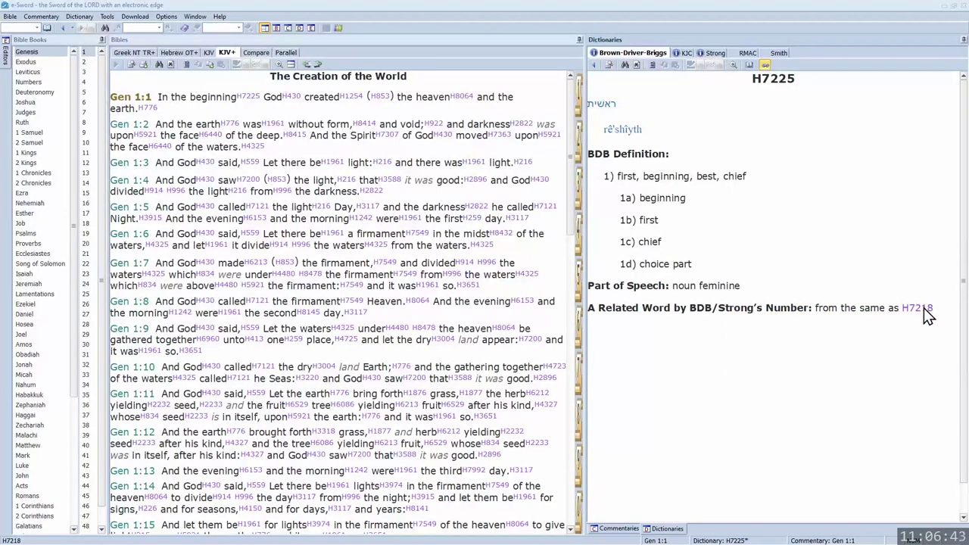
mouse_move(921, 316)
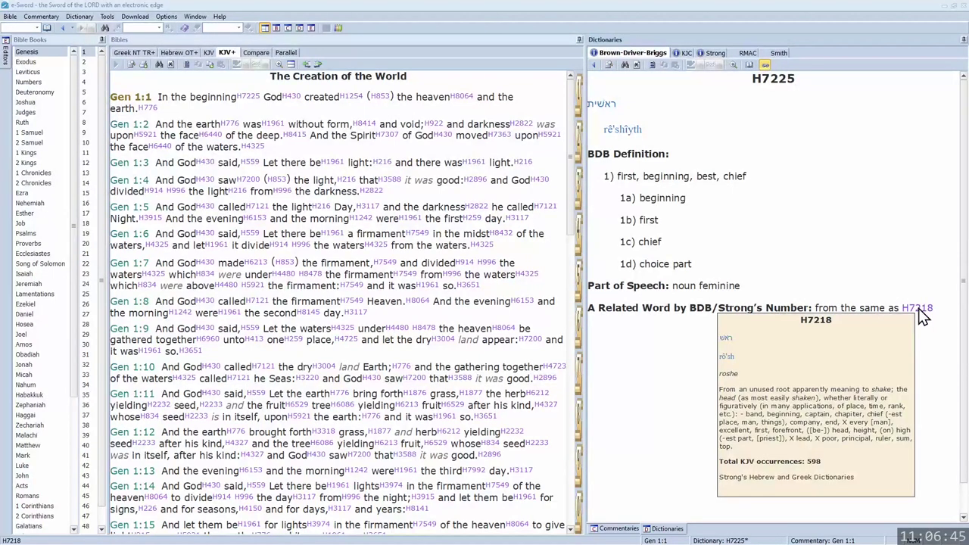